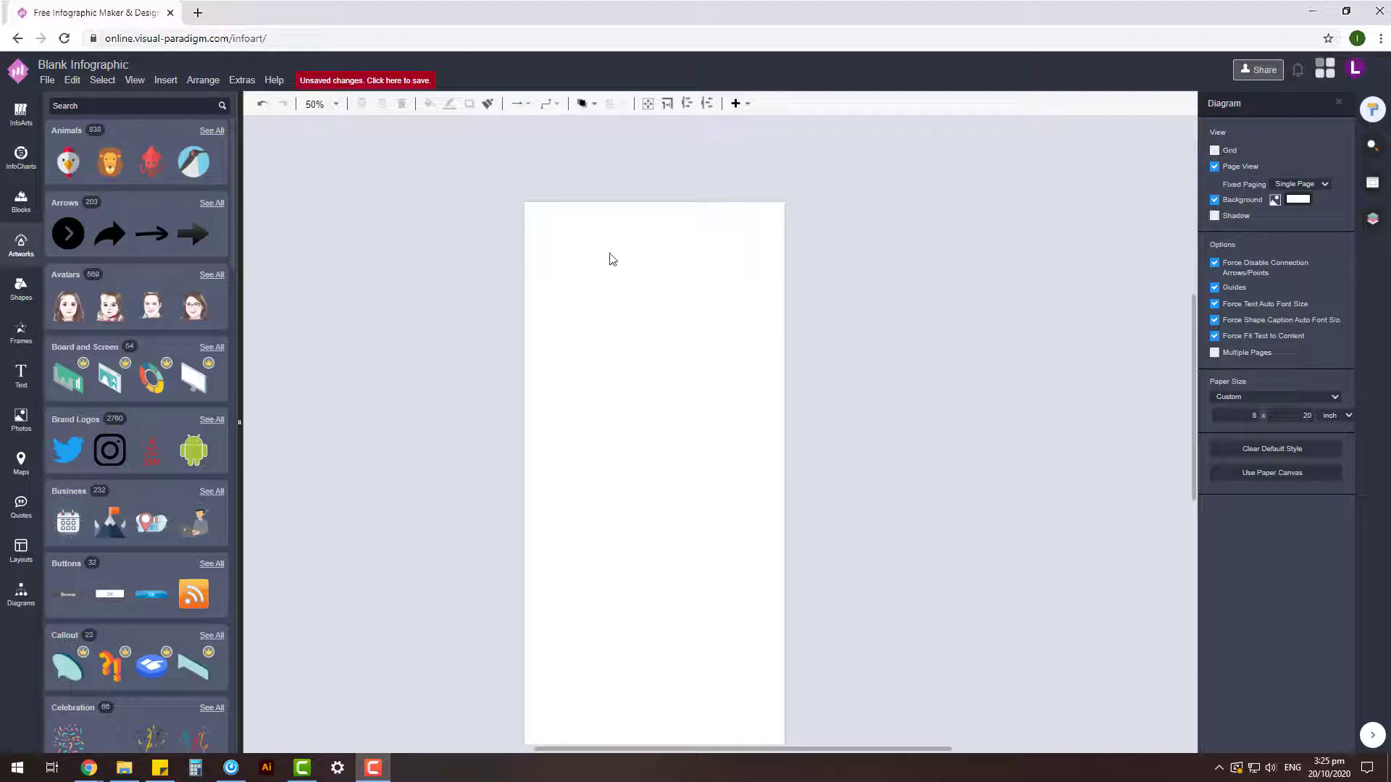
Search Artworks for 'head' and place the head-with-lightbulb icon near the page top
{"action": "left_click", "coordinate": [89, 768]}
{"action": "type", "text": "head"}
{"action": "key", "text": "Return"}
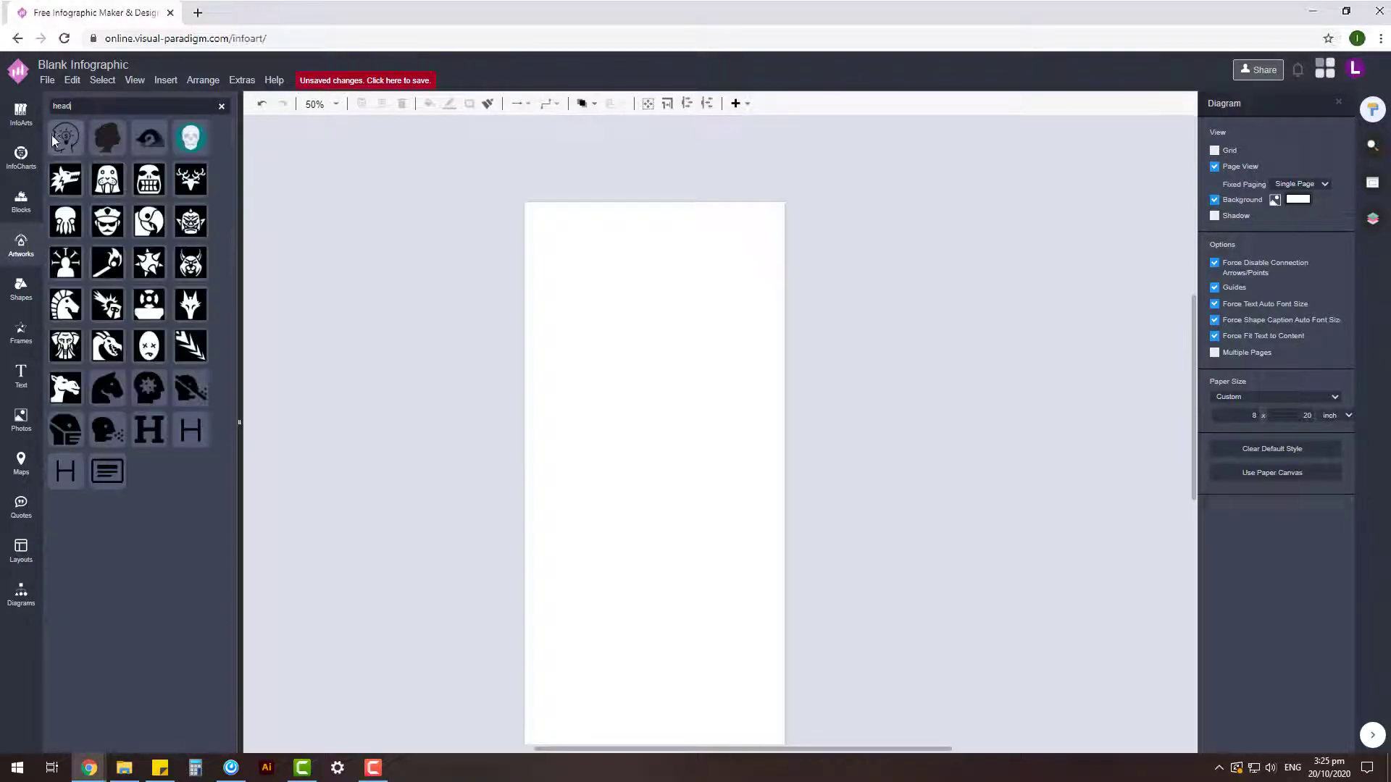
{"action": "left_click_drag", "start_coordinate": [66, 137], "coordinate": [670, 270]}
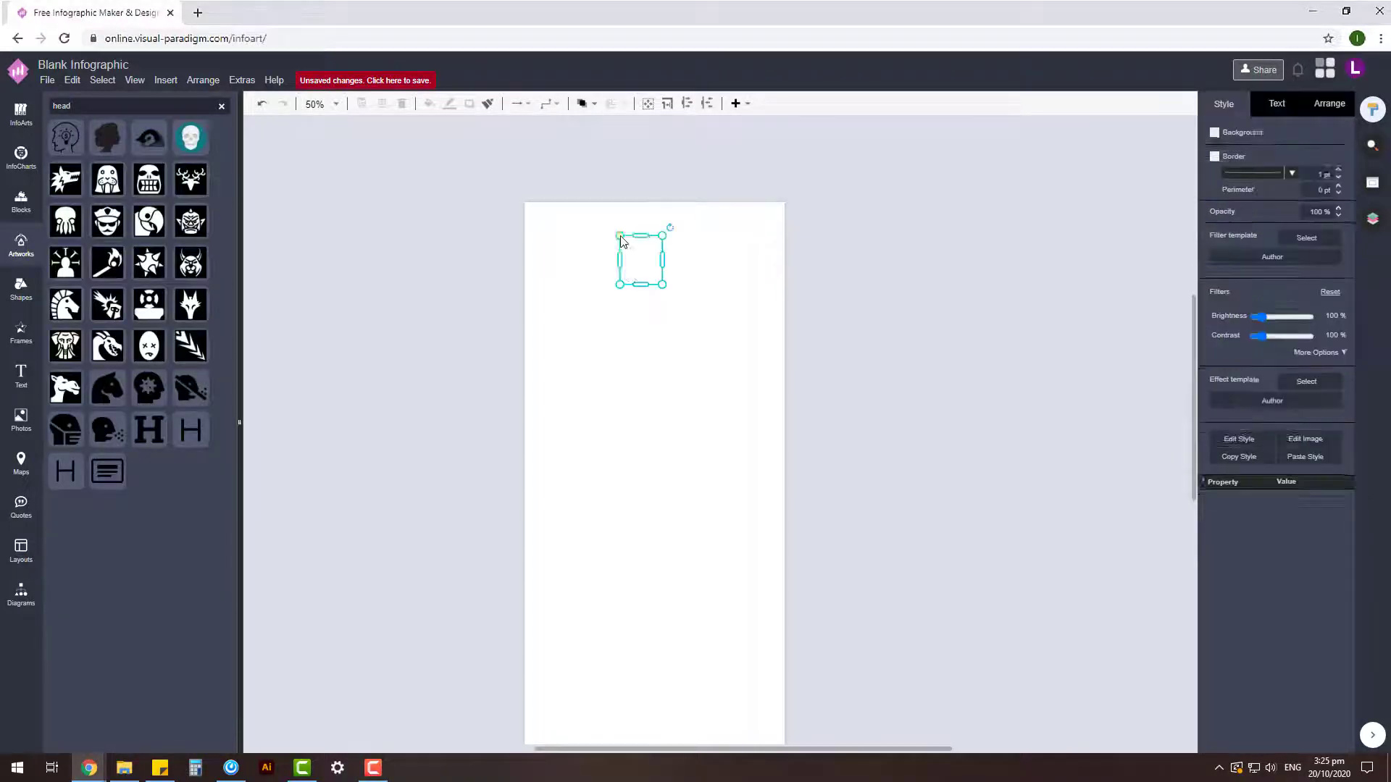
{"action": "left_click", "coordinate": [891, 214]}
Add the mountain-island artwork from Landscape (Nature) to the left of the page
{"action": "left_click", "coordinate": [21, 158]}
{"action": "left_click", "coordinate": [19, 254]}
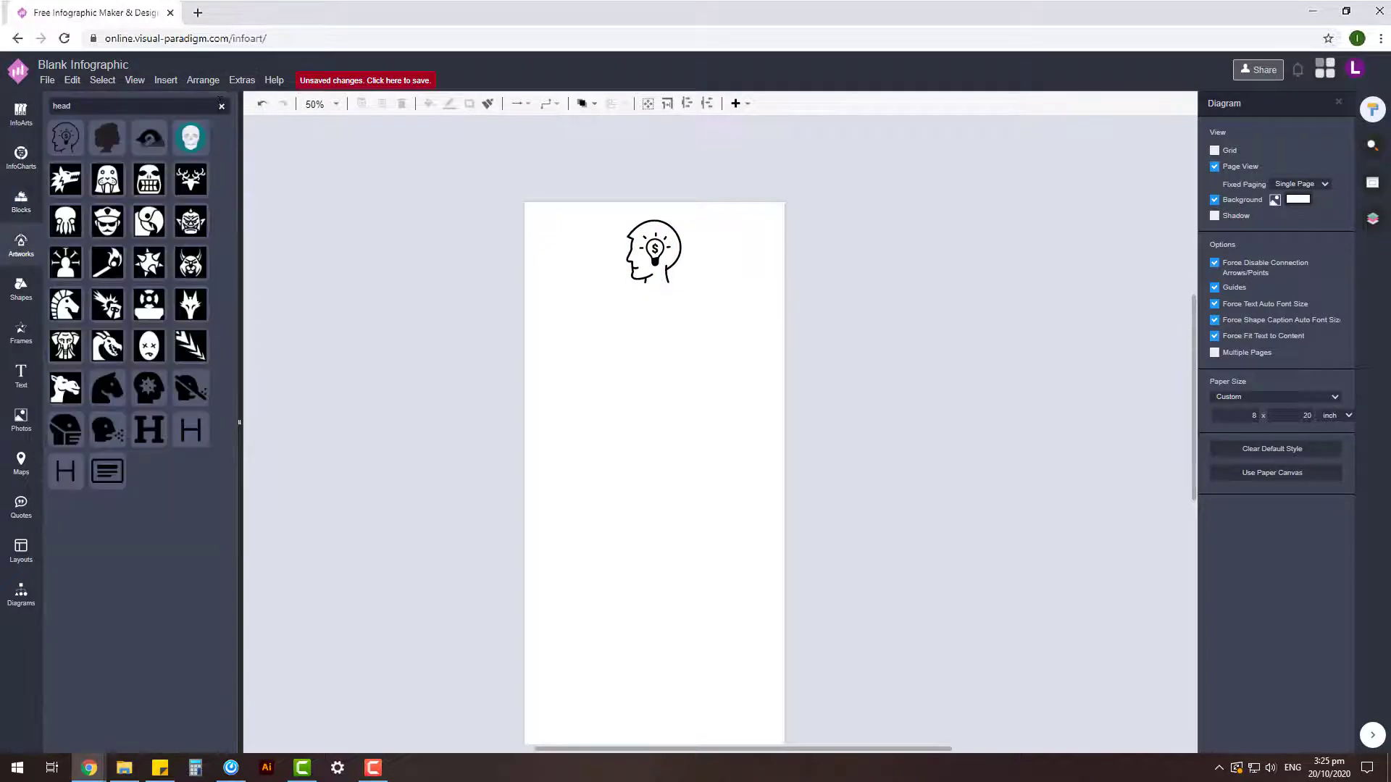
{"action": "scroll", "coordinate": [145, 290], "scroll_direction": "down", "scroll_amount": 5}
{"action": "scroll", "coordinate": [158, 296], "scroll_direction": "down", "scroll_amount": 5}
{"action": "scroll", "coordinate": [158, 296], "scroll_direction": "down", "scroll_amount": 5}
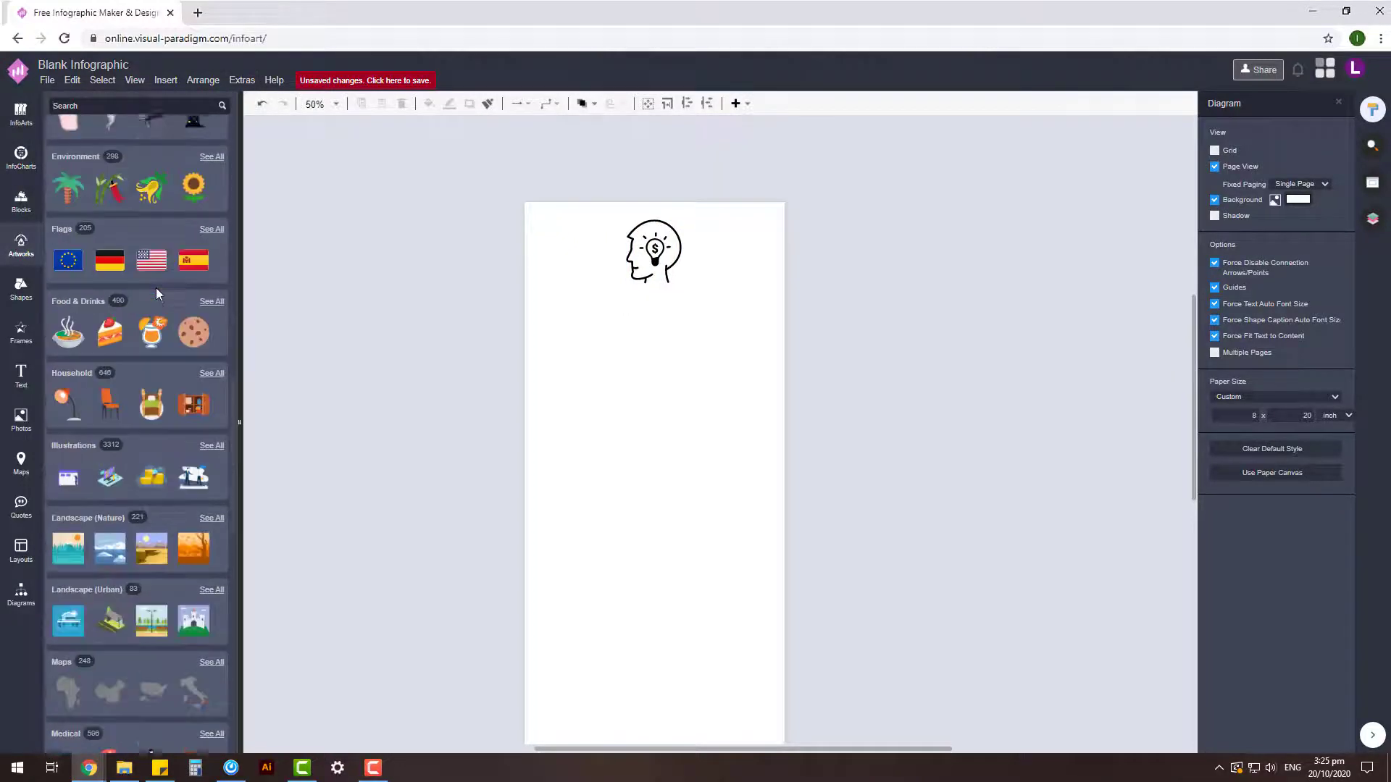
{"action": "left_click", "coordinate": [84, 512]}
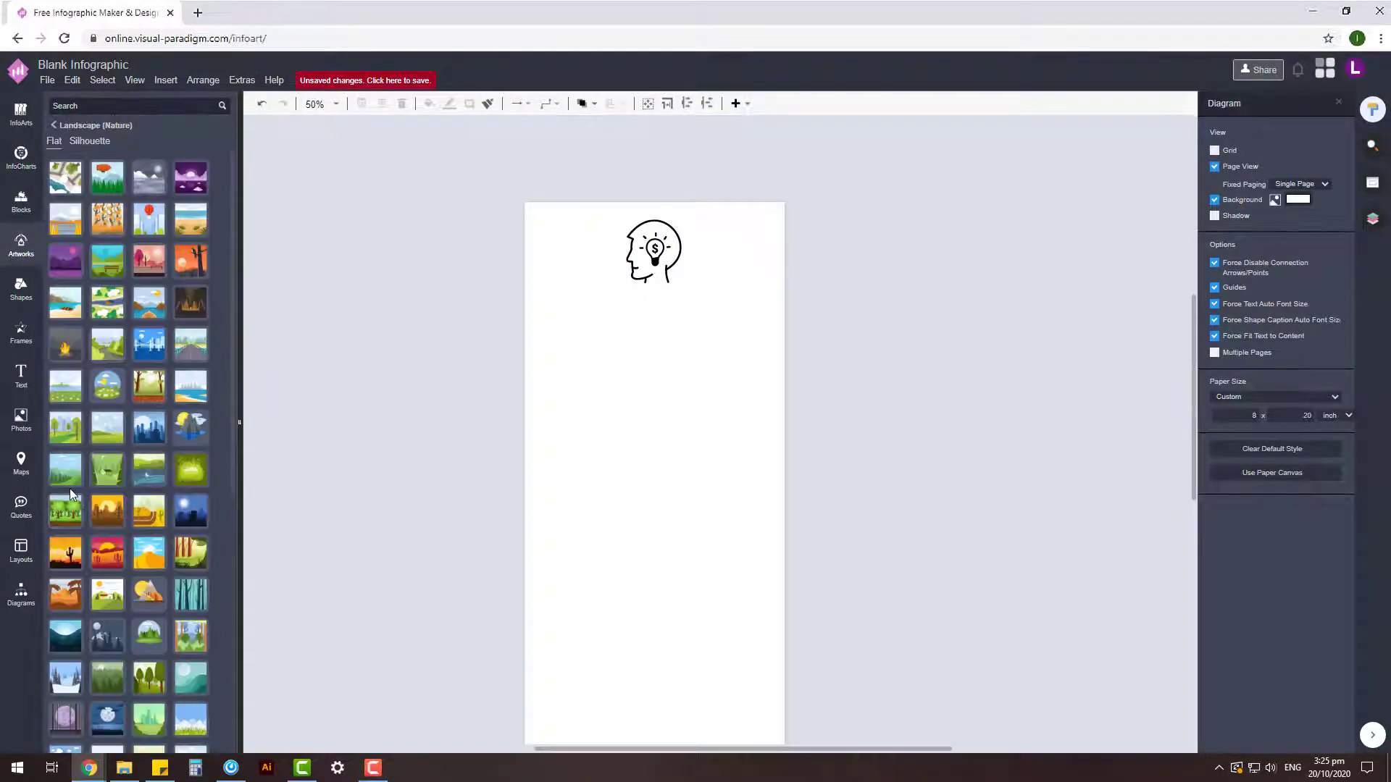
{"action": "left_click_drag", "start_coordinate": [190, 426], "coordinate": [427, 286]}
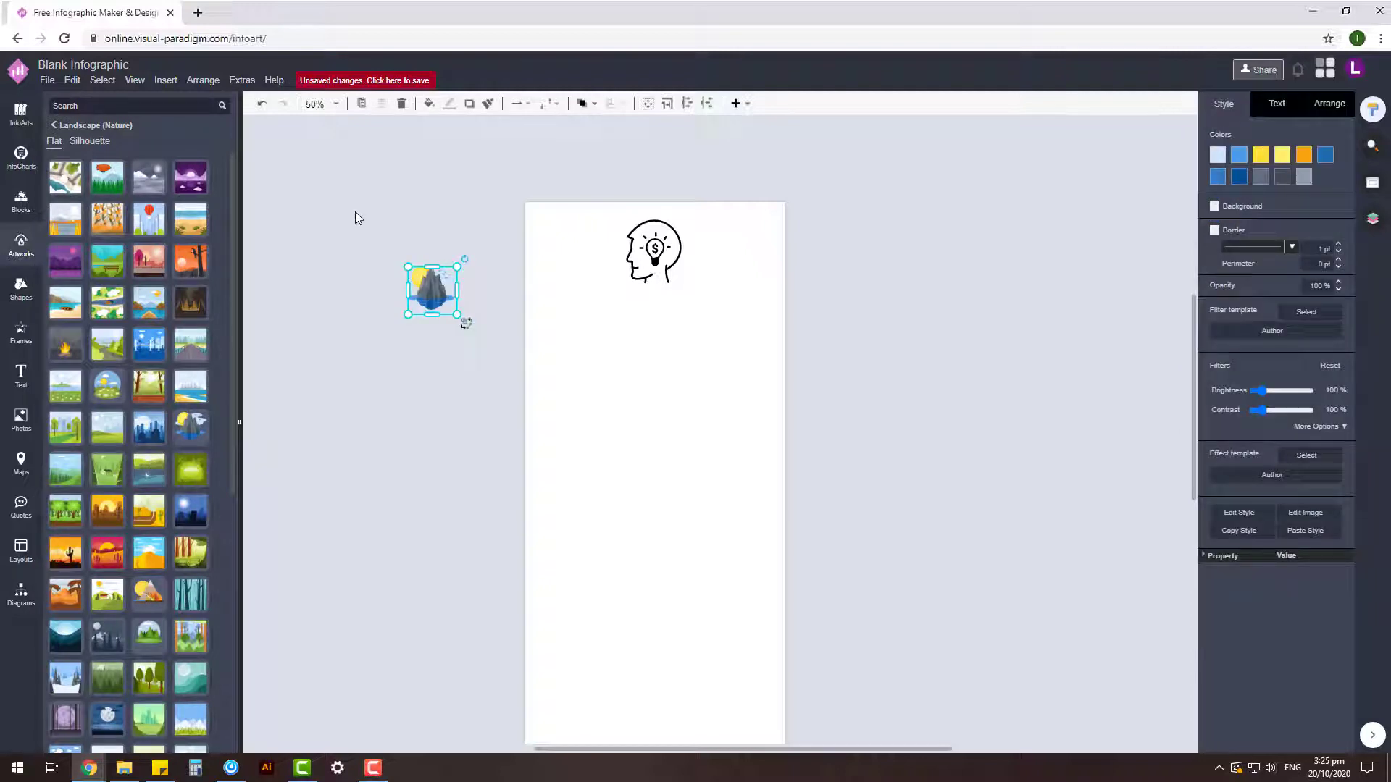
{"action": "left_click", "coordinate": [355, 215]}
Set the page background to light blue #C9E4FF
{"action": "left_click", "coordinate": [1297, 199]}
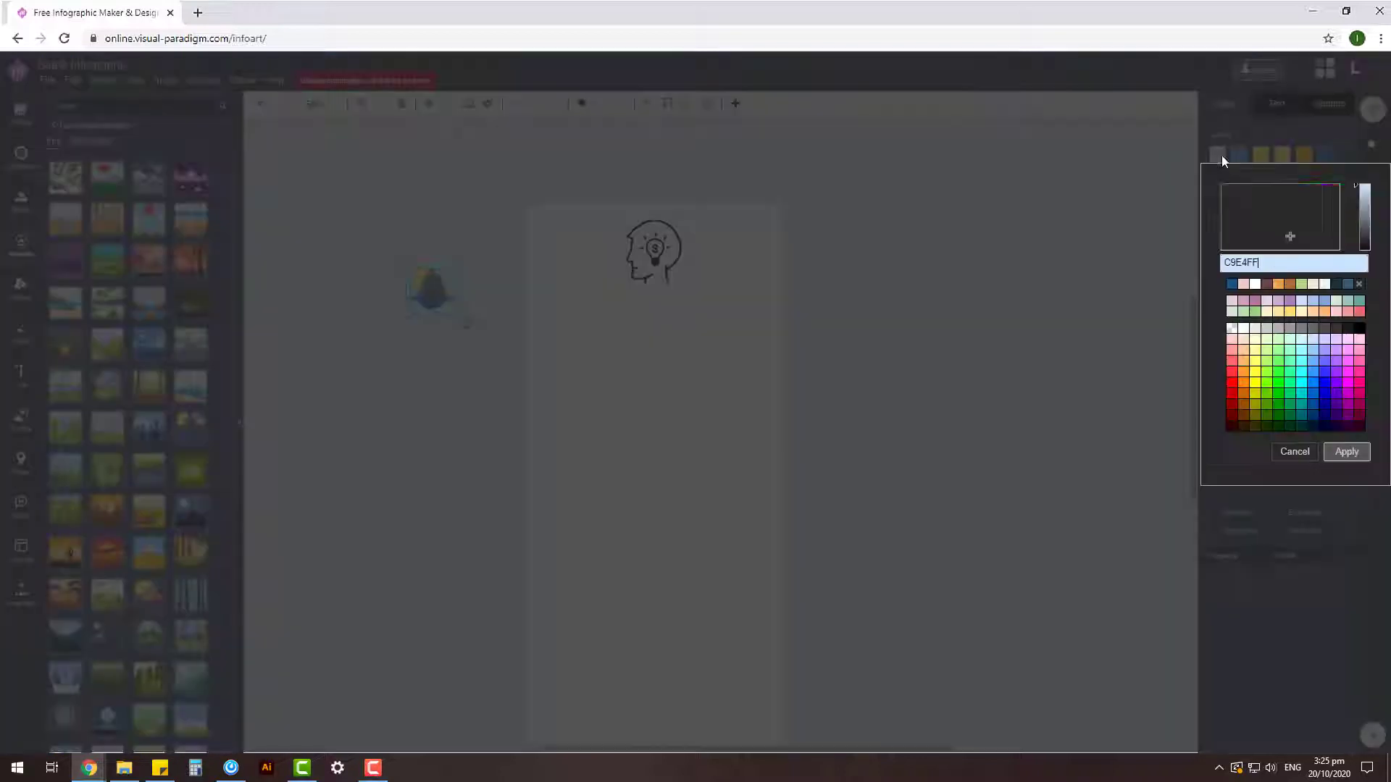
{"action": "left_click", "coordinate": [1345, 454]}
{"action": "left_click", "coordinate": [1298, 199]}
{"action": "left_click", "coordinate": [1345, 494]}
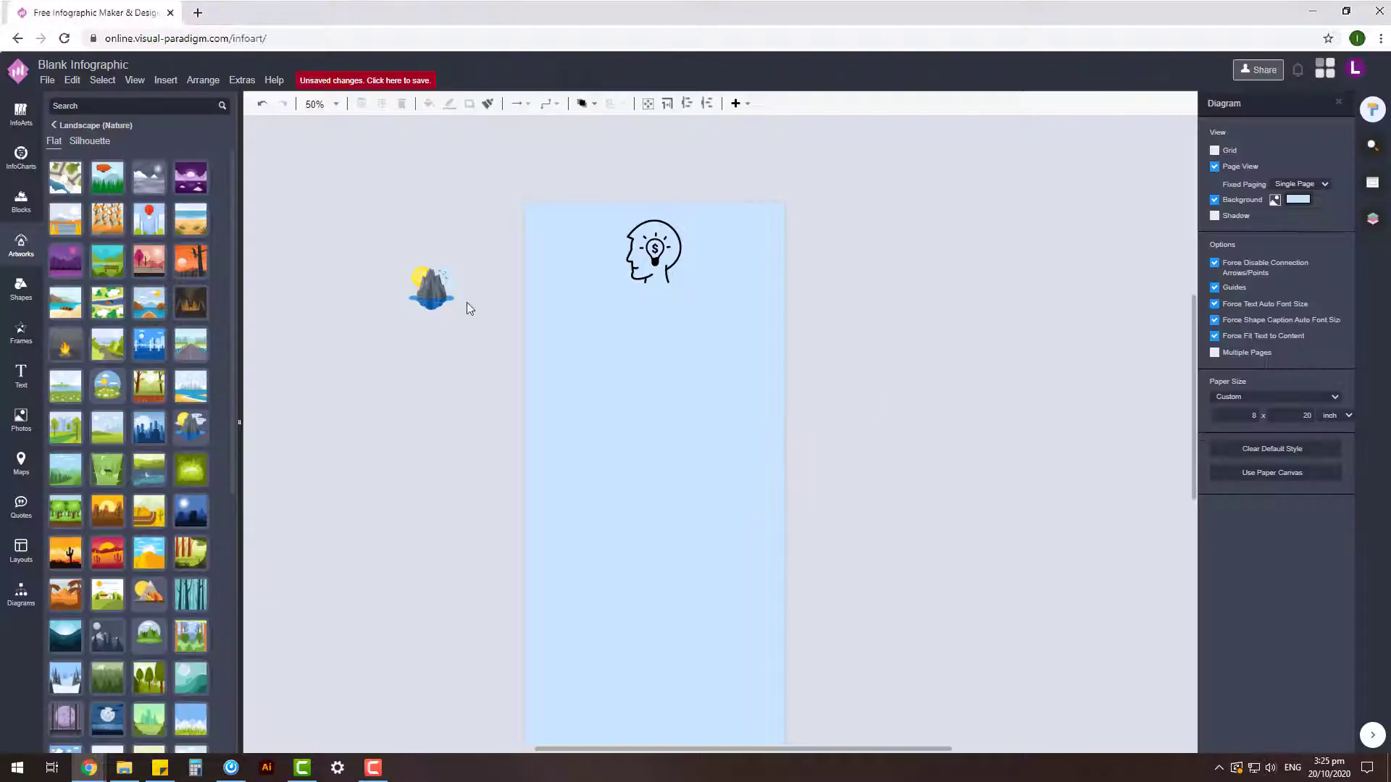
Check the mountain artwork's and head icon's colour options, leaving them unchanged
{"action": "left_click", "coordinate": [431, 286]}
{"action": "left_click", "coordinate": [1319, 194]}
{"action": "left_click", "coordinate": [713, 250]}
{"action": "left_click", "coordinate": [663, 250]}
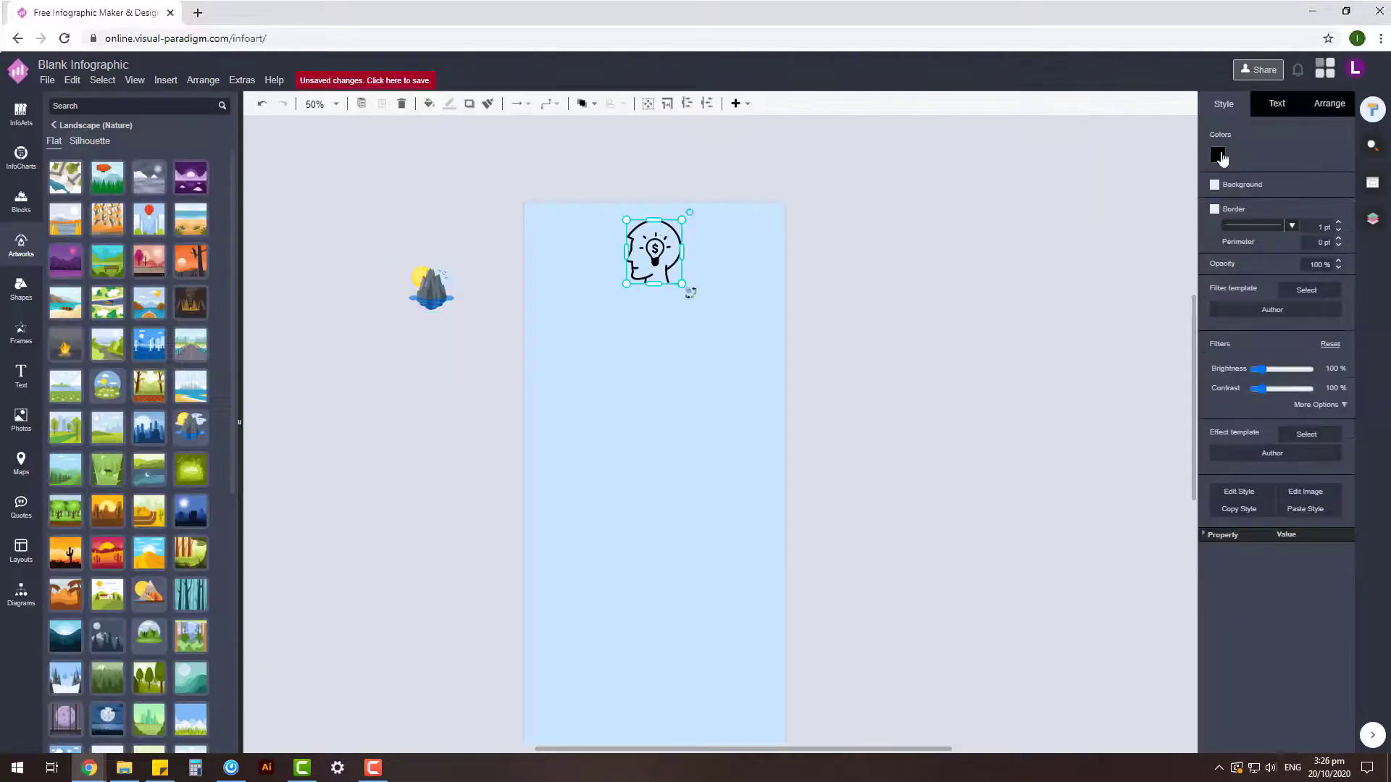
{"action": "left_click", "coordinate": [1217, 155]}
{"action": "left_click", "coordinate": [1344, 452]}
{"action": "left_click", "coordinate": [614, 262]}
Add a text box reading 'Ways to Improve Memory' and widen it under the icon
{"action": "scroll", "coordinate": [611, 263], "scroll_direction": "down", "scroll_amount": 2}
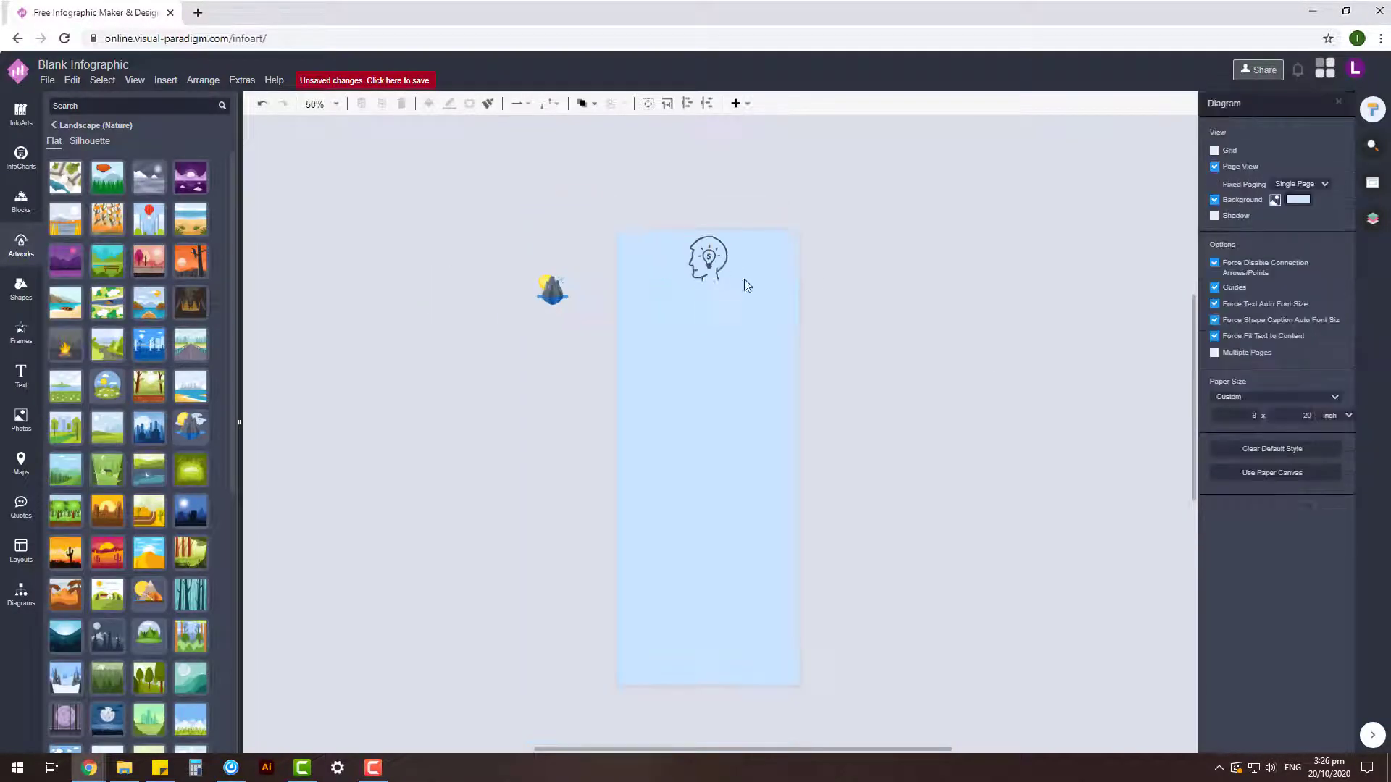
{"action": "left_click", "coordinate": [708, 259]}
{"action": "left_click_drag", "start_coordinate": [494, 372], "coordinate": [644, 492]}
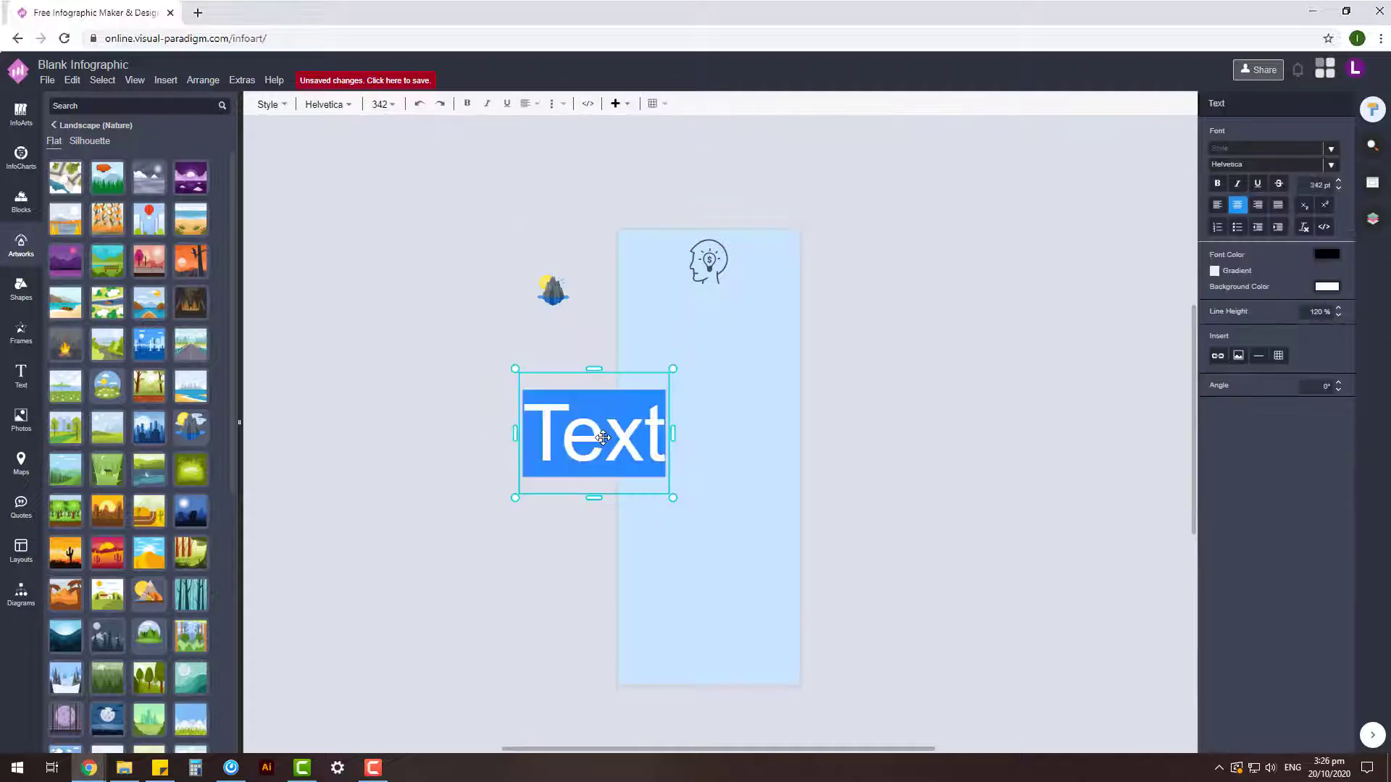
{"action": "type", "text": "Ways to Improve Memo"}
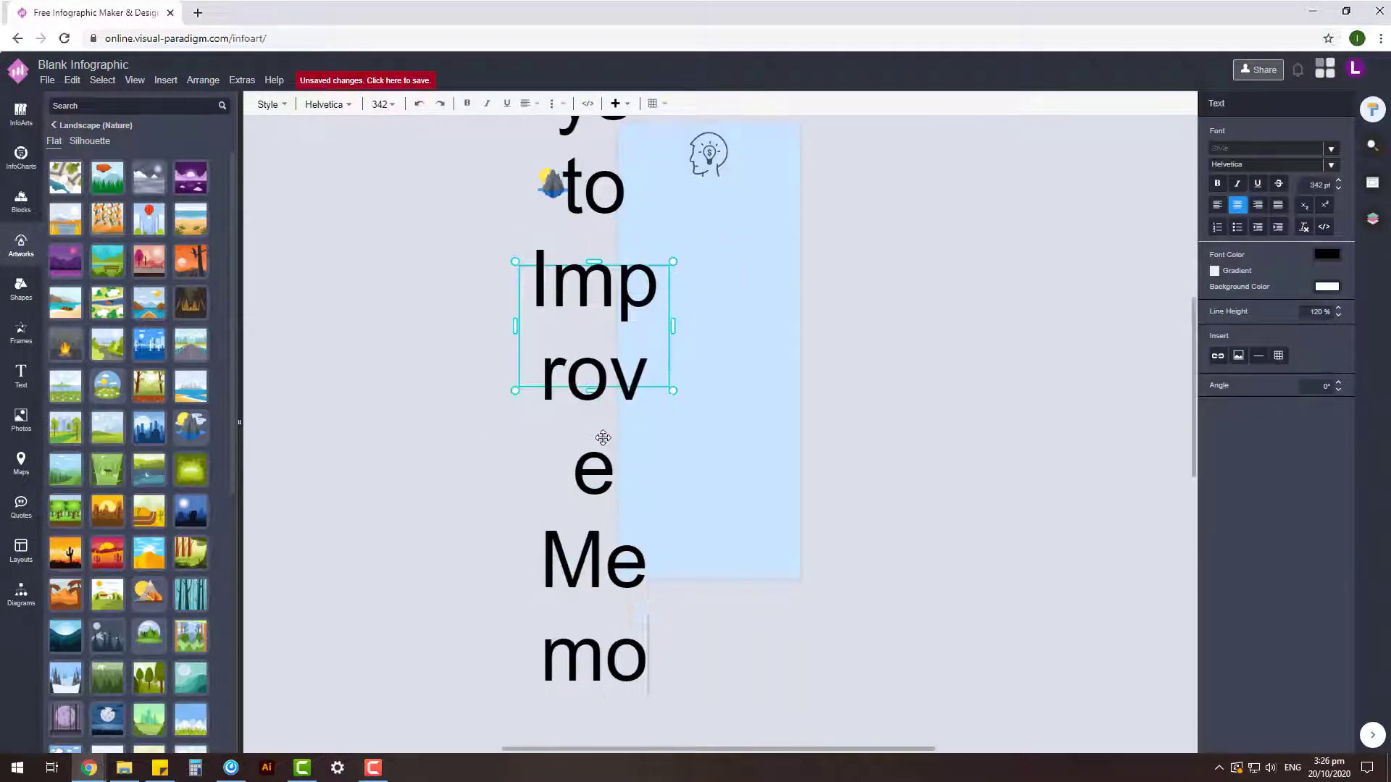
{"action": "type", "text": "ry"}
{"action": "mouse_move", "coordinate": [667, 335]}
{"action": "left_mouse_down"}
{"action": "mouse_move", "coordinate": [1028, 701]}
{"action": "mouse_move", "coordinate": [804, 335]}
{"action": "mouse_move", "coordinate": [869, 559]}
{"action": "mouse_move", "coordinate": [1040, 199]}
{"action": "mouse_move", "coordinate": [692, 492]}
{"action": "mouse_move", "coordinate": [645, 608]}
{"action": "mouse_move", "coordinate": [655, 643]}
{"action": "mouse_move", "coordinate": [698, 646]}
{"action": "mouse_move", "coordinate": [777, 387]}
{"action": "mouse_move", "coordinate": [873, 424]}
{"action": "left_mouse_up"}
Change the whole title's font to bold Poppins
{"action": "double_click", "coordinate": [811, 381]}
{"action": "left_click", "coordinate": [1329, 166]}
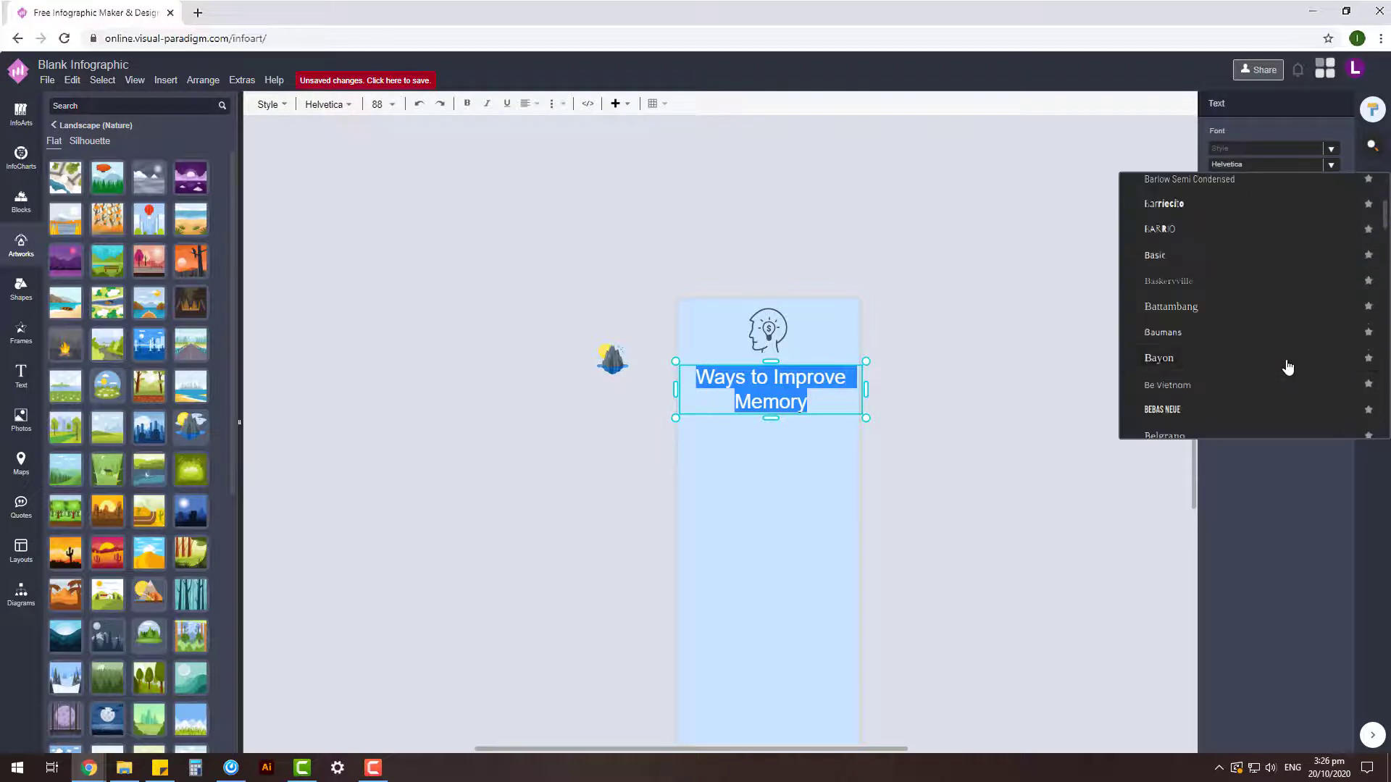
{"action": "scroll", "coordinate": [1211, 402], "scroll_direction": "down", "scroll_amount": 5}
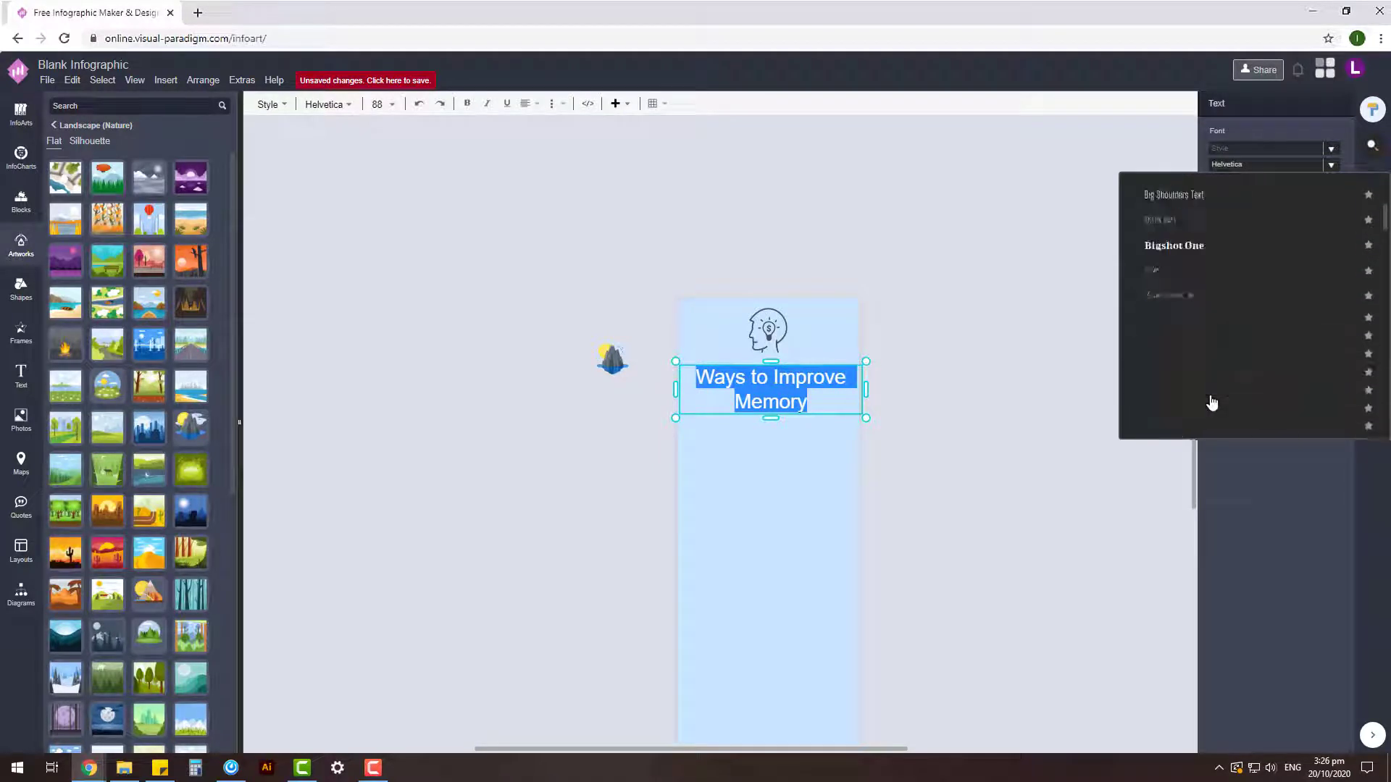
{"action": "scroll", "coordinate": [1211, 402], "scroll_direction": "down", "scroll_amount": 5}
{"action": "scroll", "coordinate": [1212, 402], "scroll_direction": "down", "scroll_amount": 5}
{"action": "scroll", "coordinate": [1211, 401], "scroll_direction": "down", "scroll_amount": 5}
{"action": "scroll", "coordinate": [1211, 401], "scroll_direction": "down", "scroll_amount": 5}
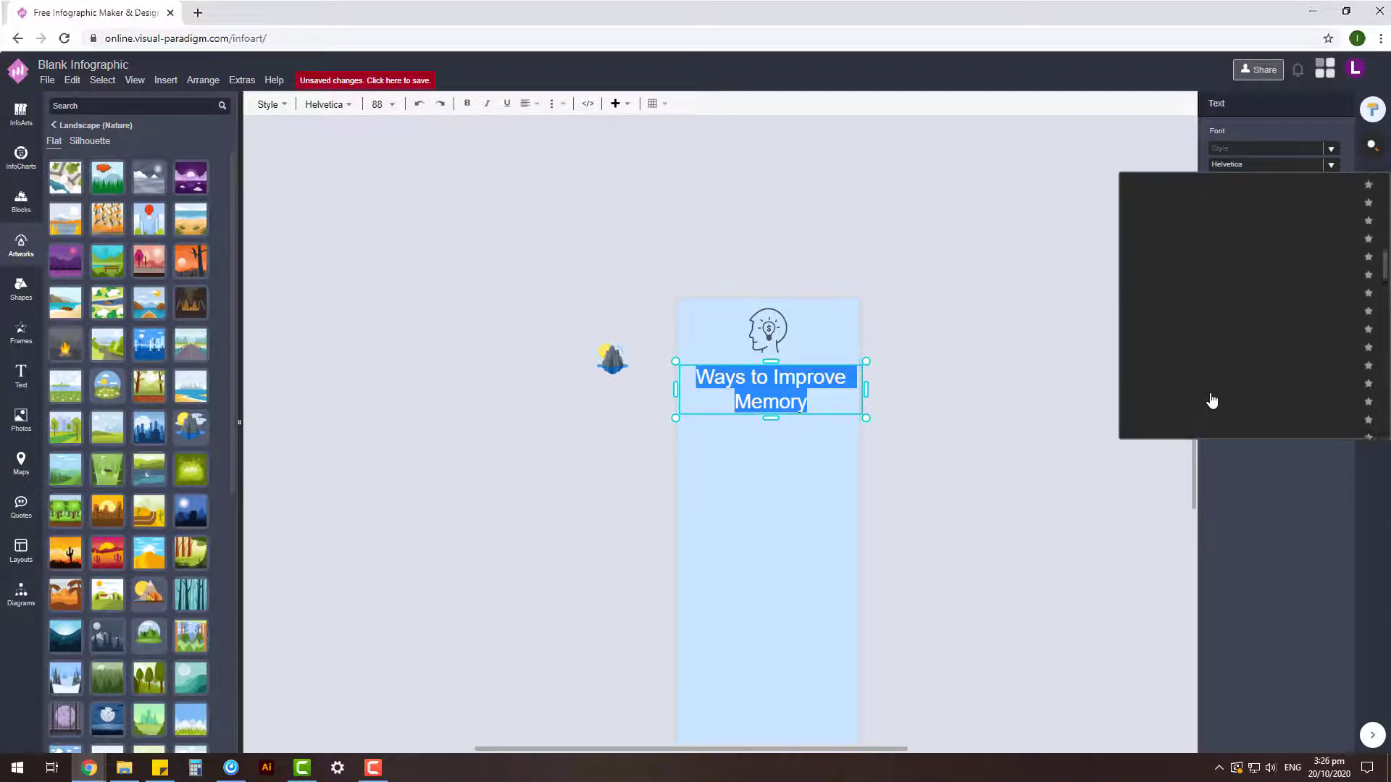
{"action": "scroll", "coordinate": [1211, 401], "scroll_direction": "down", "scroll_amount": 5}
{"action": "scroll", "coordinate": [1211, 400], "scroll_direction": "down", "scroll_amount": 5}
{"action": "scroll", "coordinate": [1211, 400], "scroll_direction": "down", "scroll_amount": 5}
{"action": "scroll", "coordinate": [1211, 400], "scroll_direction": "down", "scroll_amount": 5}
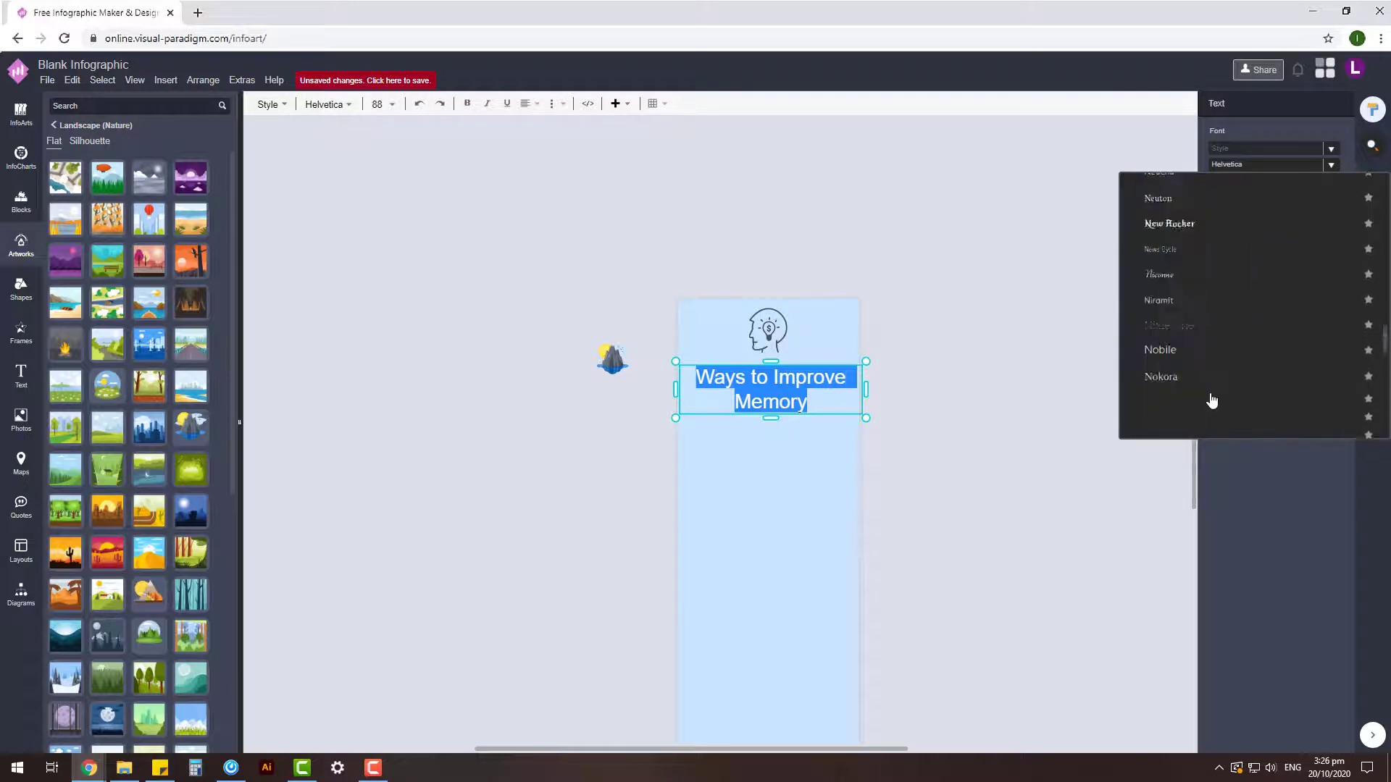
{"action": "scroll", "coordinate": [1211, 401], "scroll_direction": "down", "scroll_amount": 5}
{"action": "scroll", "coordinate": [1211, 400], "scroll_direction": "down", "scroll_amount": 5}
{"action": "scroll", "coordinate": [1212, 401], "scroll_direction": "down", "scroll_amount": 3}
{"action": "scroll", "coordinate": [1211, 397], "scroll_direction": "down", "scroll_amount": 3}
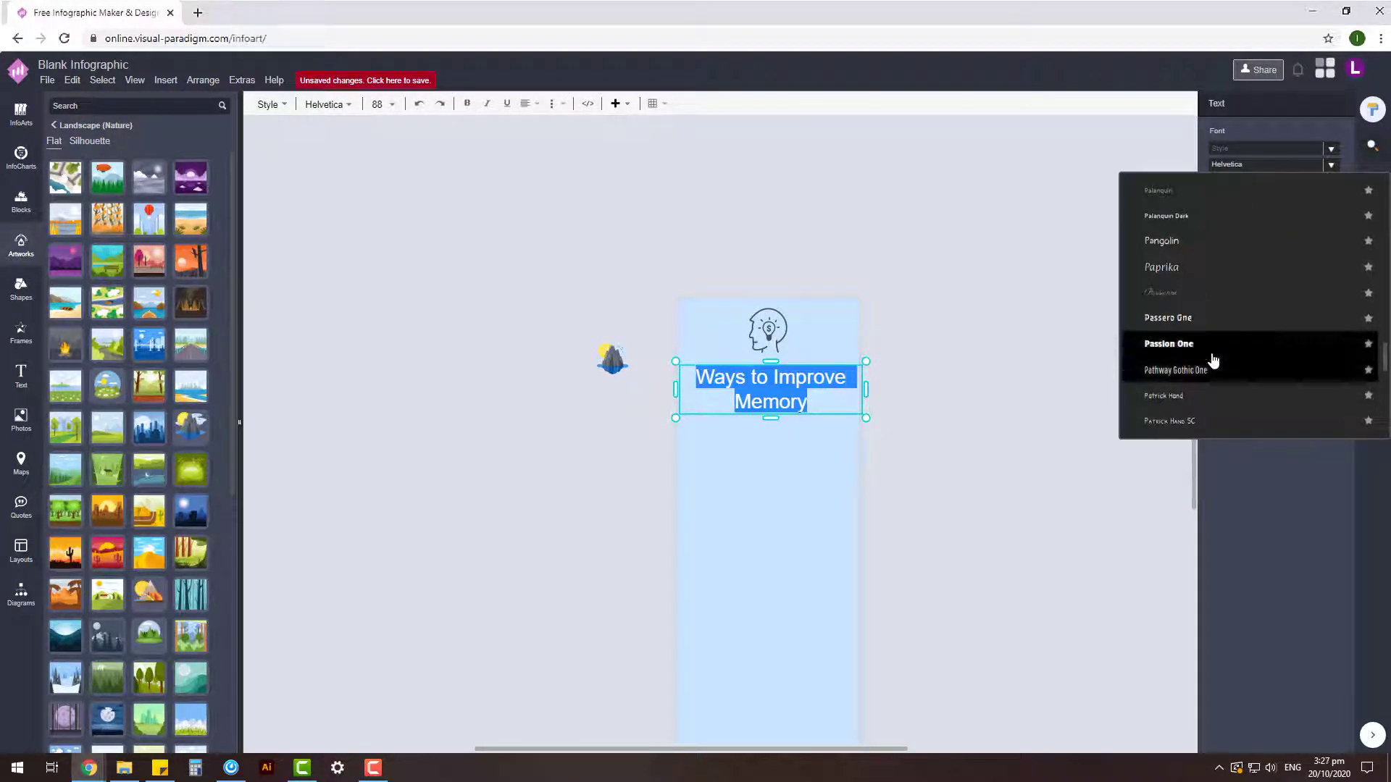
{"action": "scroll", "coordinate": [1212, 360], "scroll_direction": "down", "scroll_amount": 3}
{"action": "scroll", "coordinate": [1214, 332], "scroll_direction": "down", "scroll_amount": 3}
{"action": "scroll", "coordinate": [1214, 332], "scroll_direction": "down", "scroll_amount": 3}
{"action": "scroll", "coordinate": [1212, 332], "scroll_direction": "up", "scroll_amount": 3}
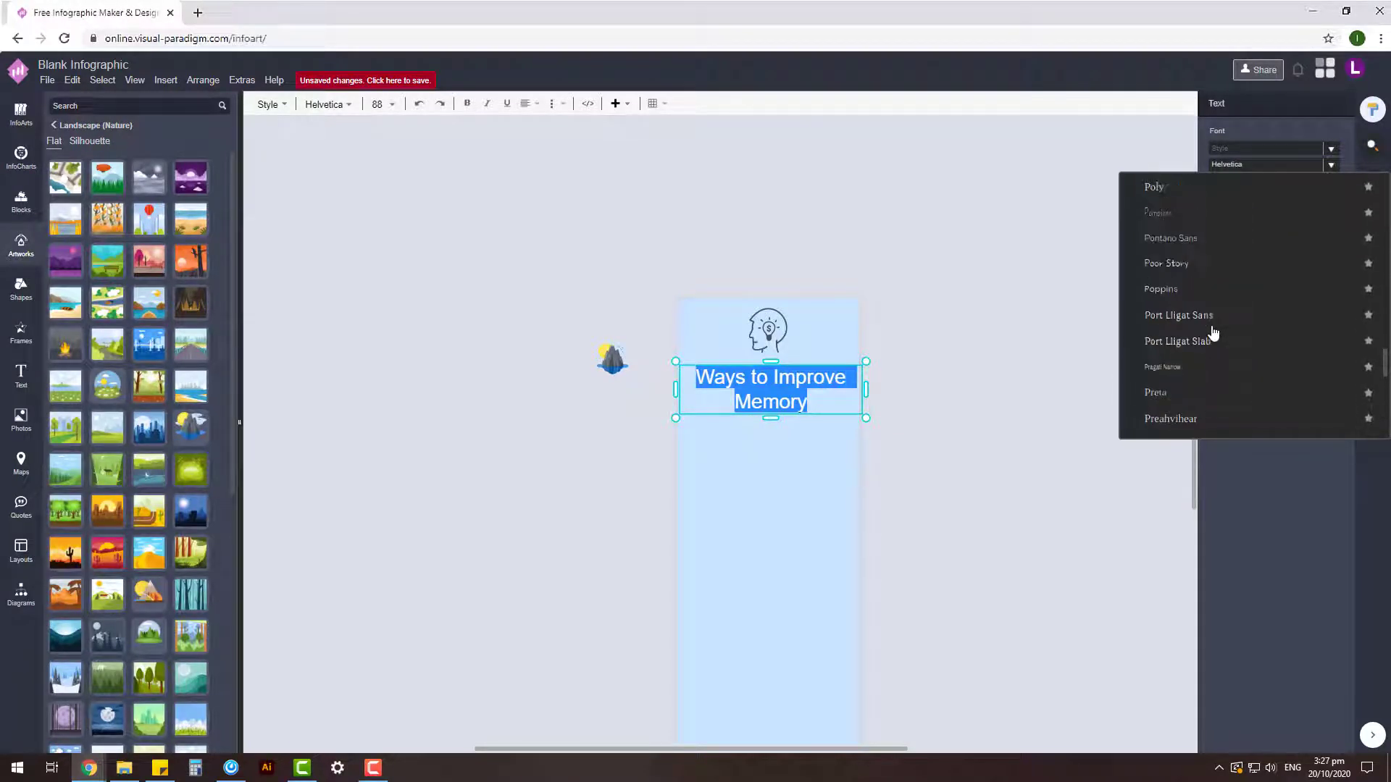
{"action": "left_click", "coordinate": [1203, 289]}
{"action": "left_click", "coordinate": [979, 335]}
{"action": "scroll", "coordinate": [928, 276], "scroll_direction": "up", "scroll_amount": 3}
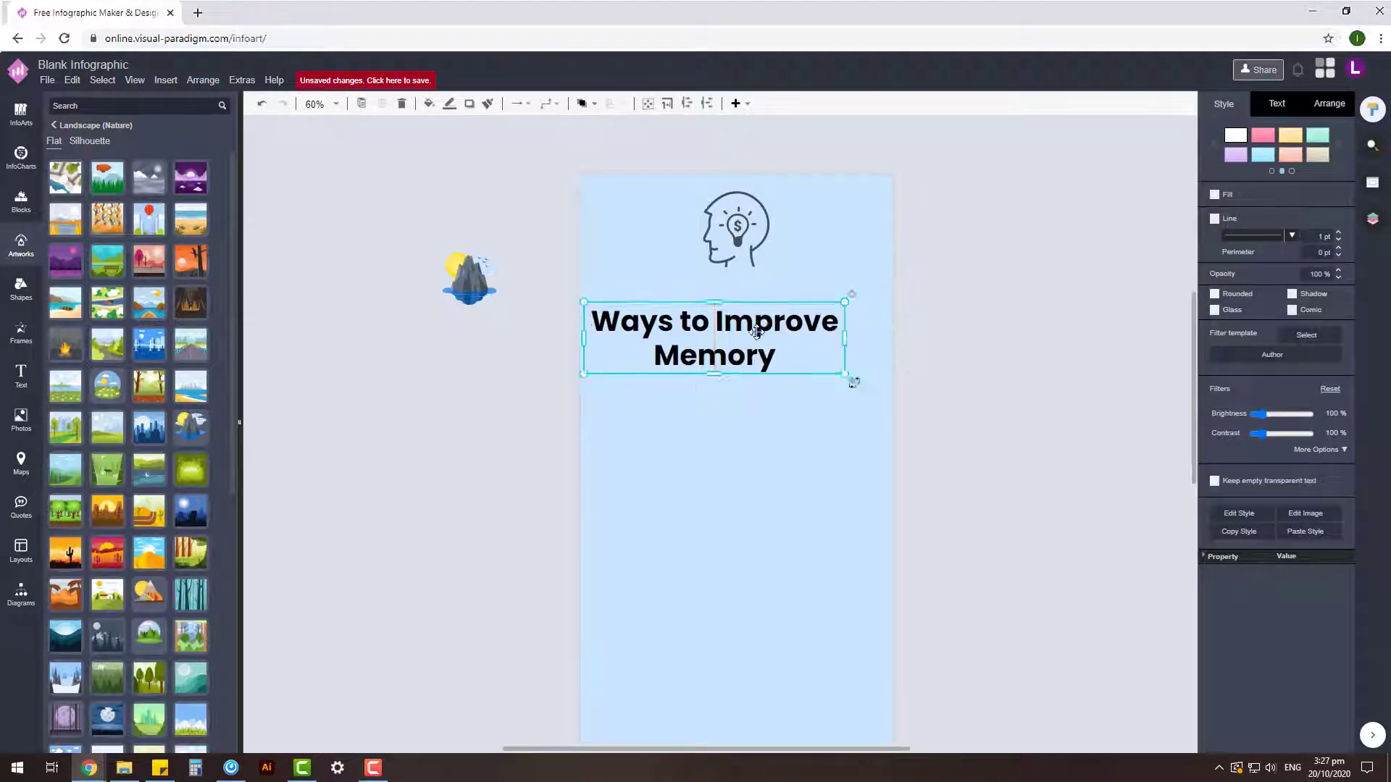
Give the title text a dark slate grey font colour
{"action": "scroll", "coordinate": [977, 258], "scroll_direction": "down", "scroll_amount": 2}
{"action": "left_click", "coordinate": [754, 379]}
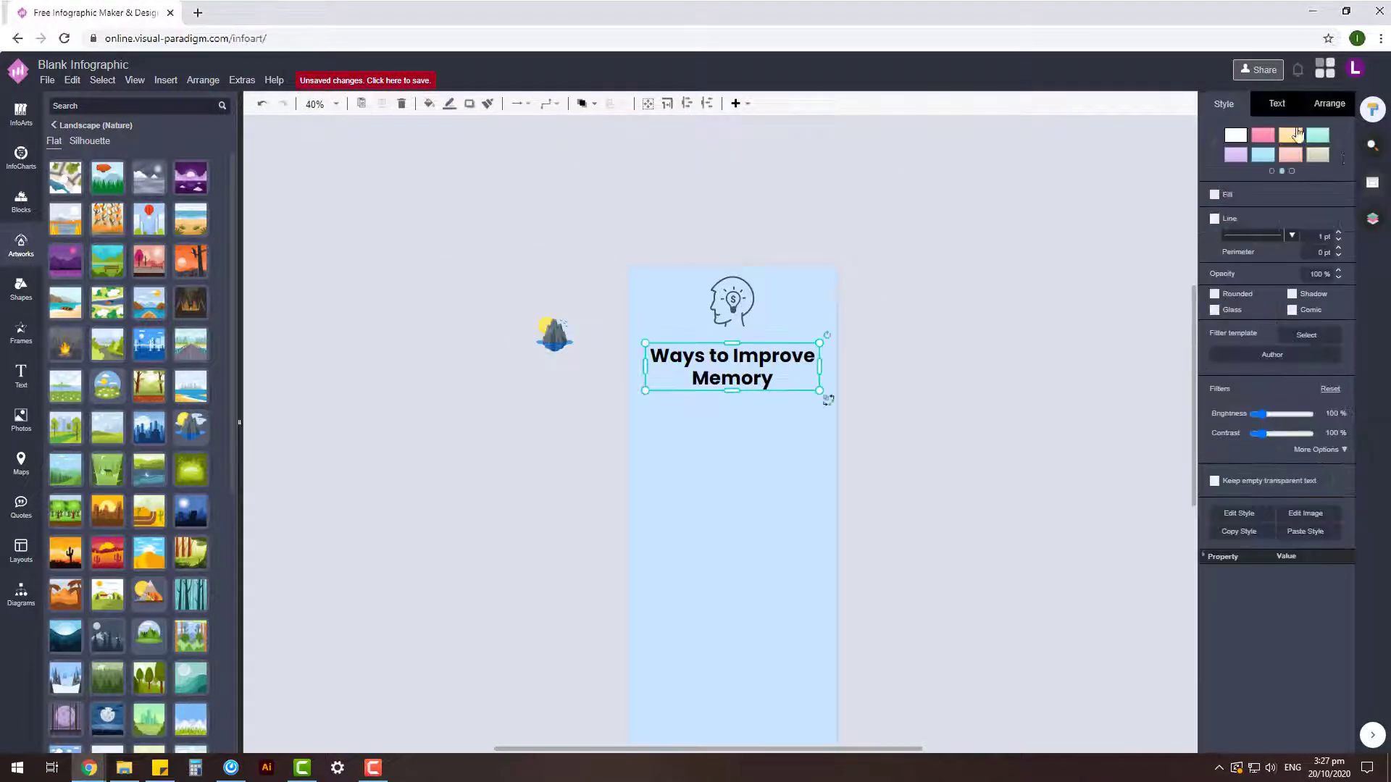
{"action": "double_click", "coordinate": [569, 341]}
{"action": "left_click", "coordinate": [1294, 473]}
{"action": "left_click", "coordinate": [1326, 250]}
{"action": "left_click", "coordinate": [1346, 544]}
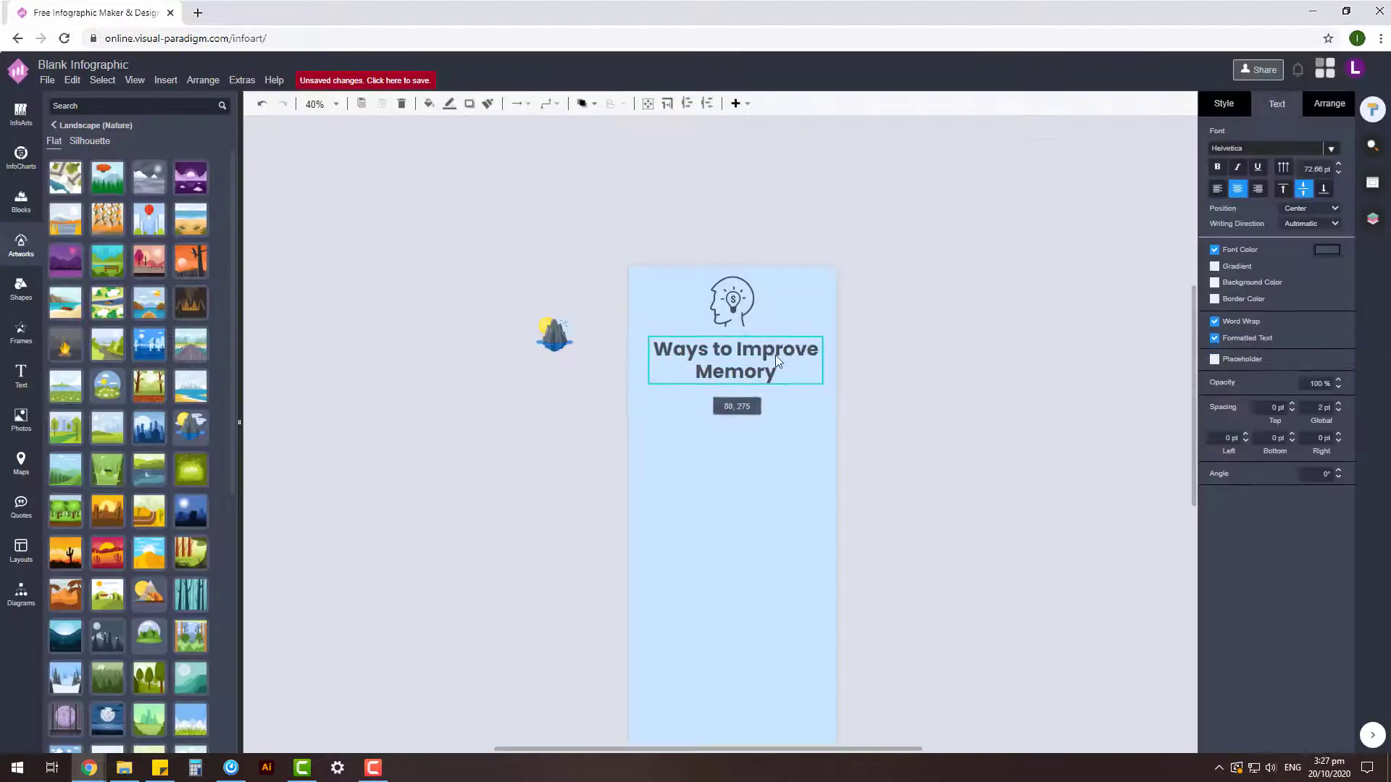
{"action": "left_click", "coordinate": [906, 302]}
Select the head icon and title together to check alignment, then browse Columns infographic designs
{"action": "left_click_drag", "start_coordinate": [871, 478], "coordinate": [581, 246]}
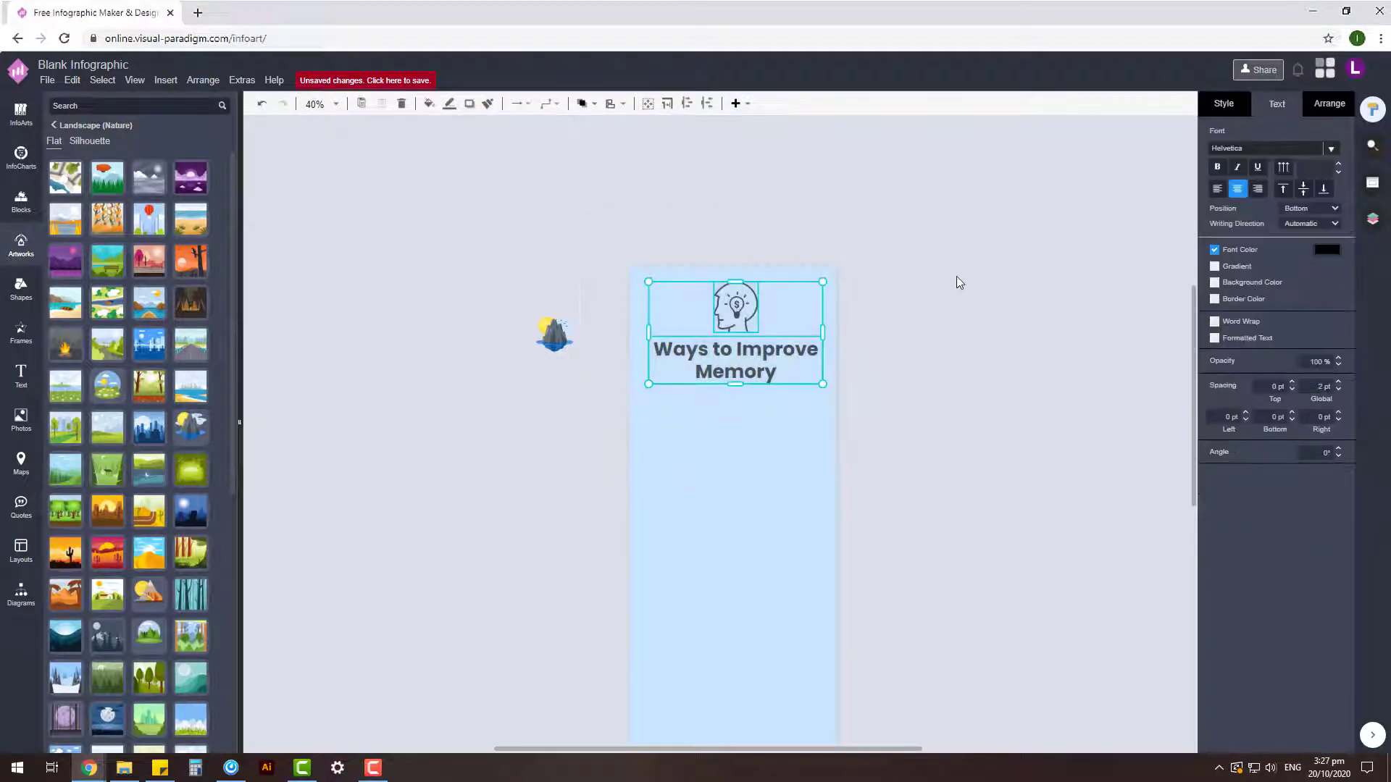
{"action": "left_click", "coordinate": [888, 437]}
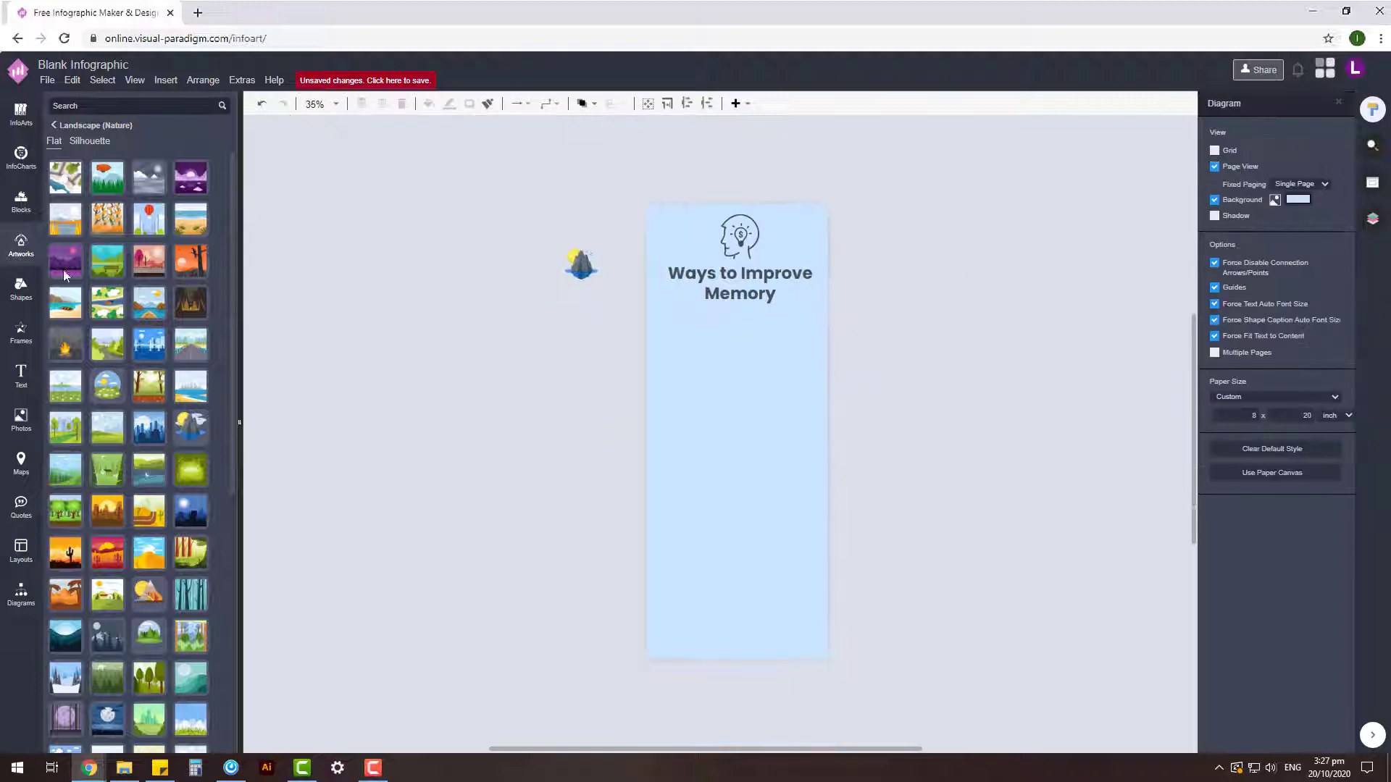
{"action": "left_click", "coordinate": [21, 114]}
{"action": "left_click", "coordinate": [56, 106]}
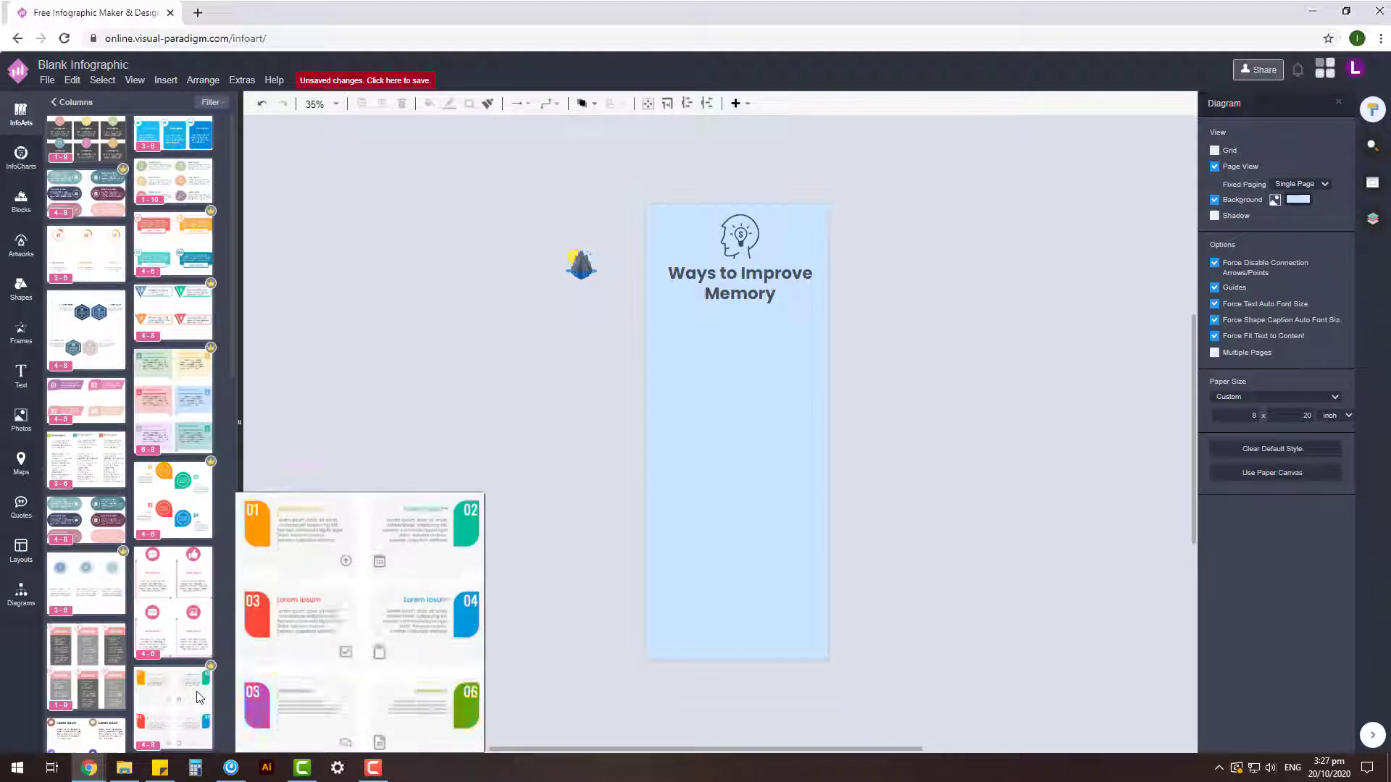
Place a four-card numbered Columns infographic below the title
{"action": "left_click", "coordinate": [692, 393]}
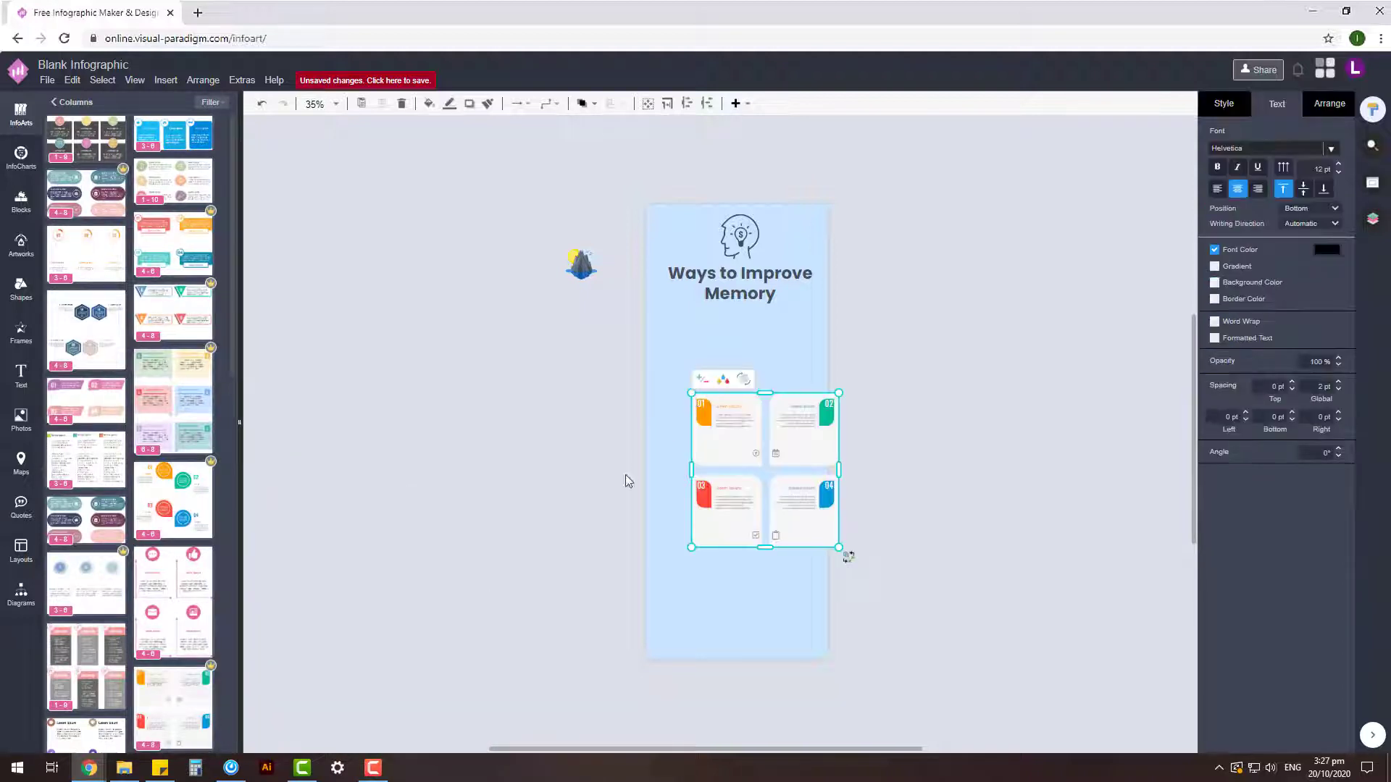
{"action": "left_click_drag", "start_coordinate": [689, 396], "coordinate": [669, 380]}
{"action": "scroll", "coordinate": [860, 485], "scroll_direction": "up", "scroll_amount": 3}
Increase the tip-card block to eight numbered cards, 01–08
{"action": "left_click", "coordinate": [573, 327]}
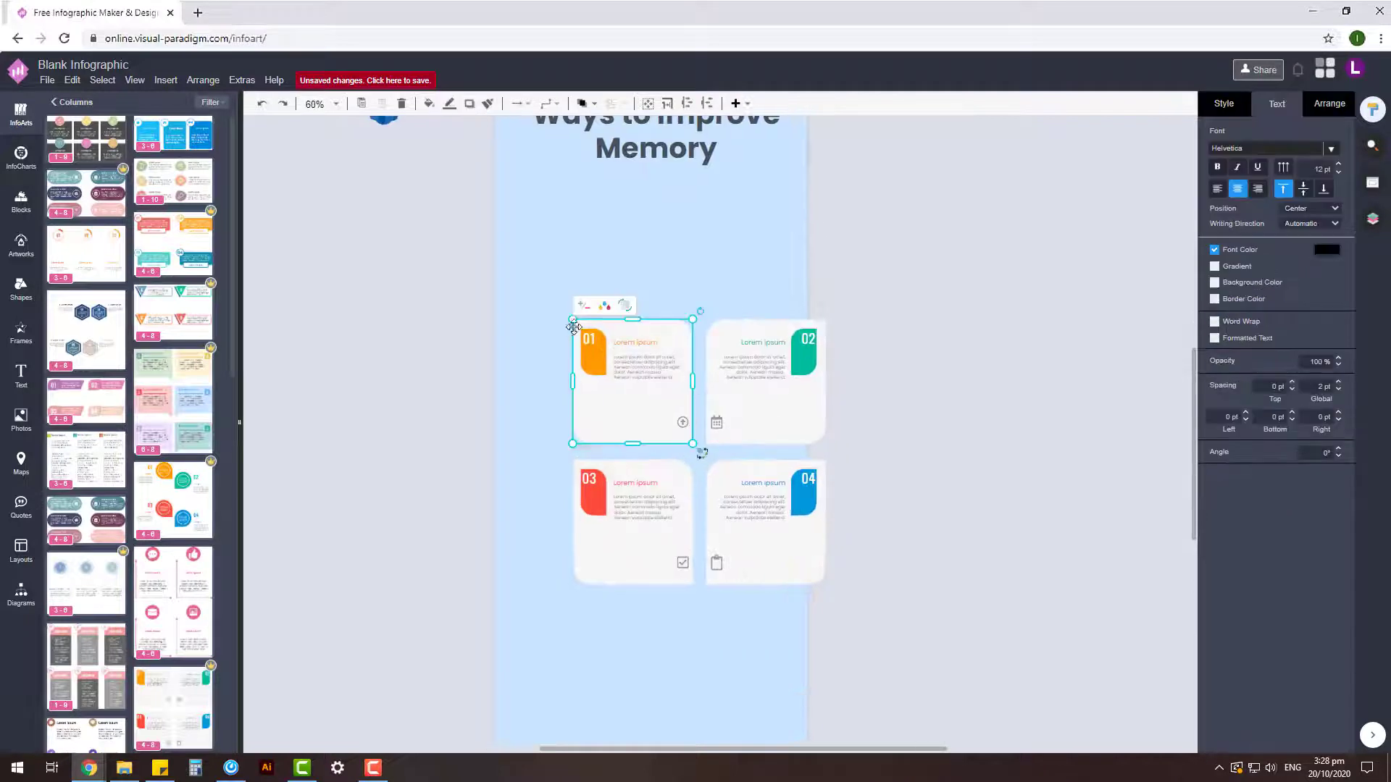
{"action": "left_click", "coordinate": [546, 188]}
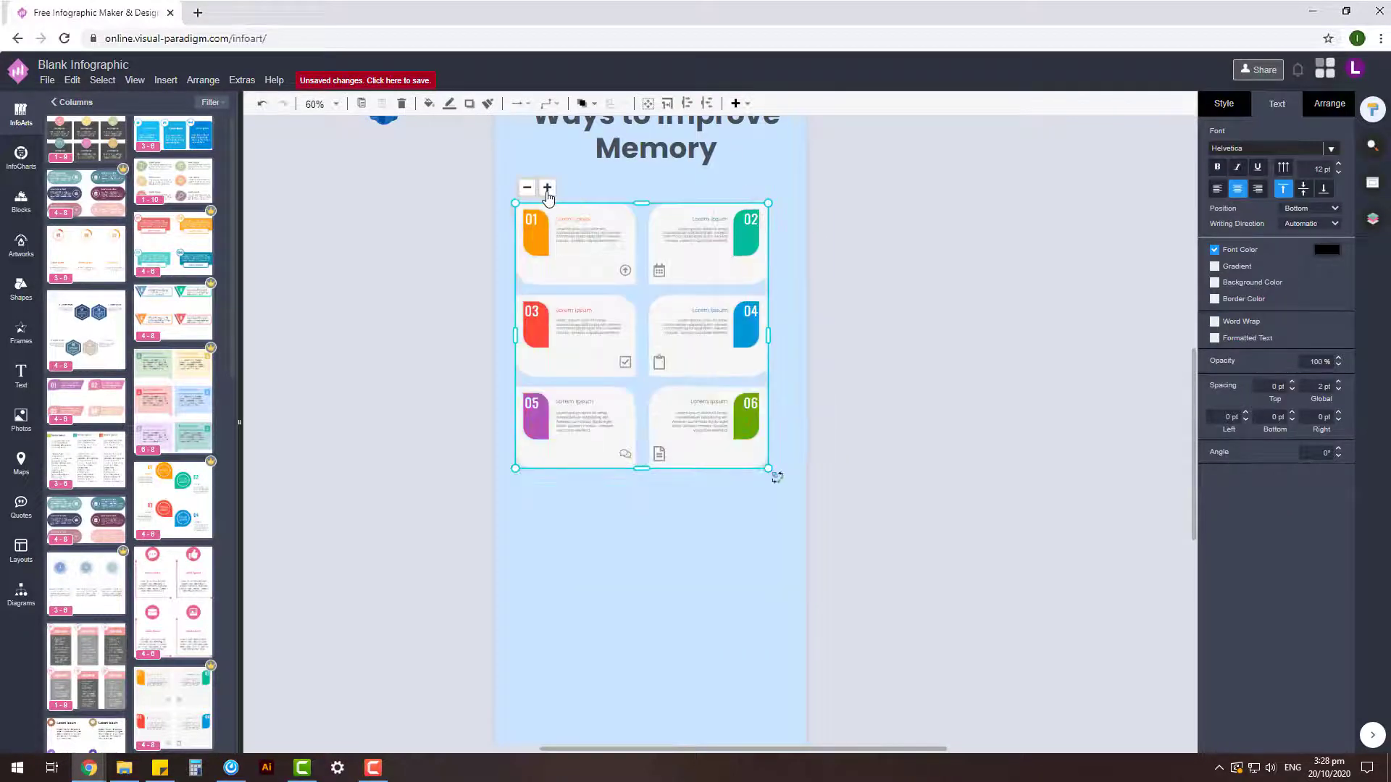
{"action": "left_click", "coordinate": [547, 188]}
{"action": "left_click", "coordinate": [527, 188]}
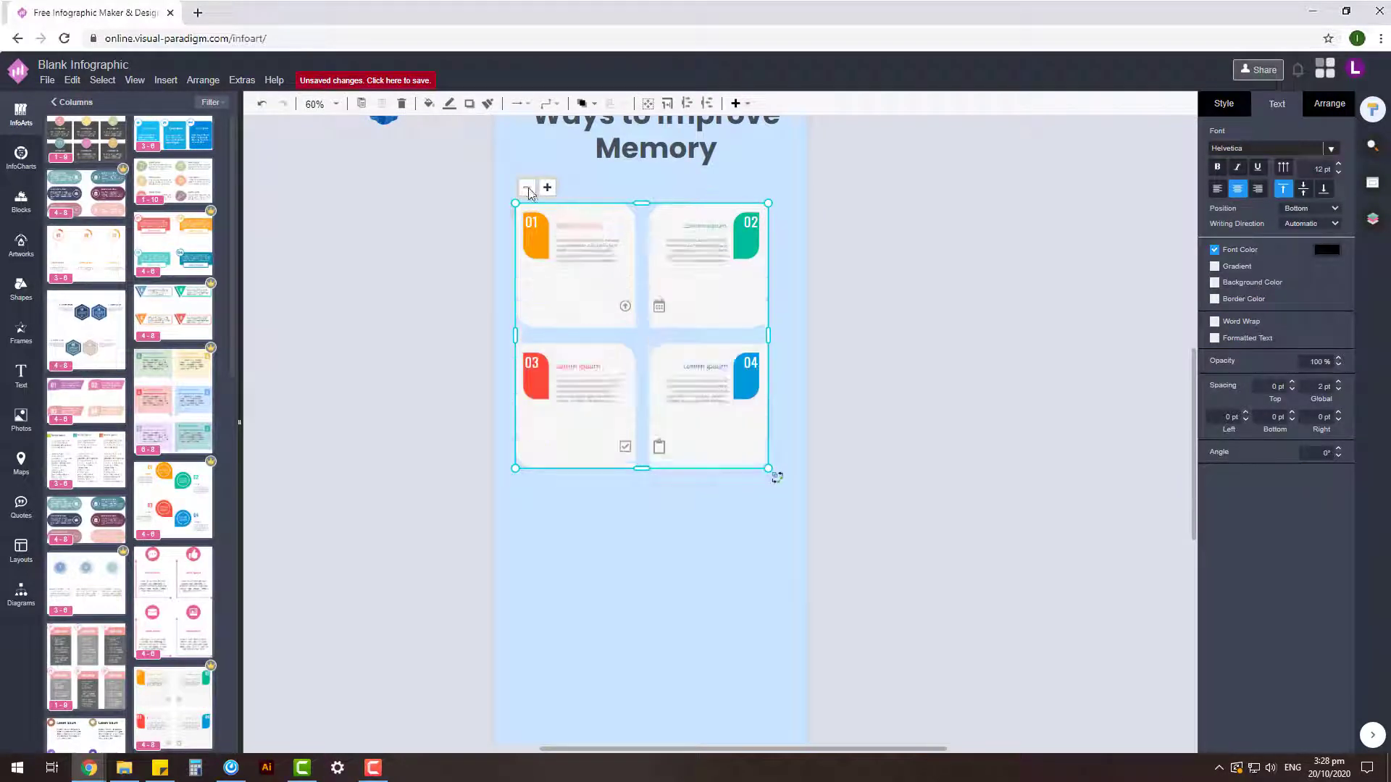
{"action": "left_click", "coordinate": [547, 188]}
Select the whole eight-card block and enlarge it to fill the page width
{"action": "left_click", "coordinate": [706, 231]}
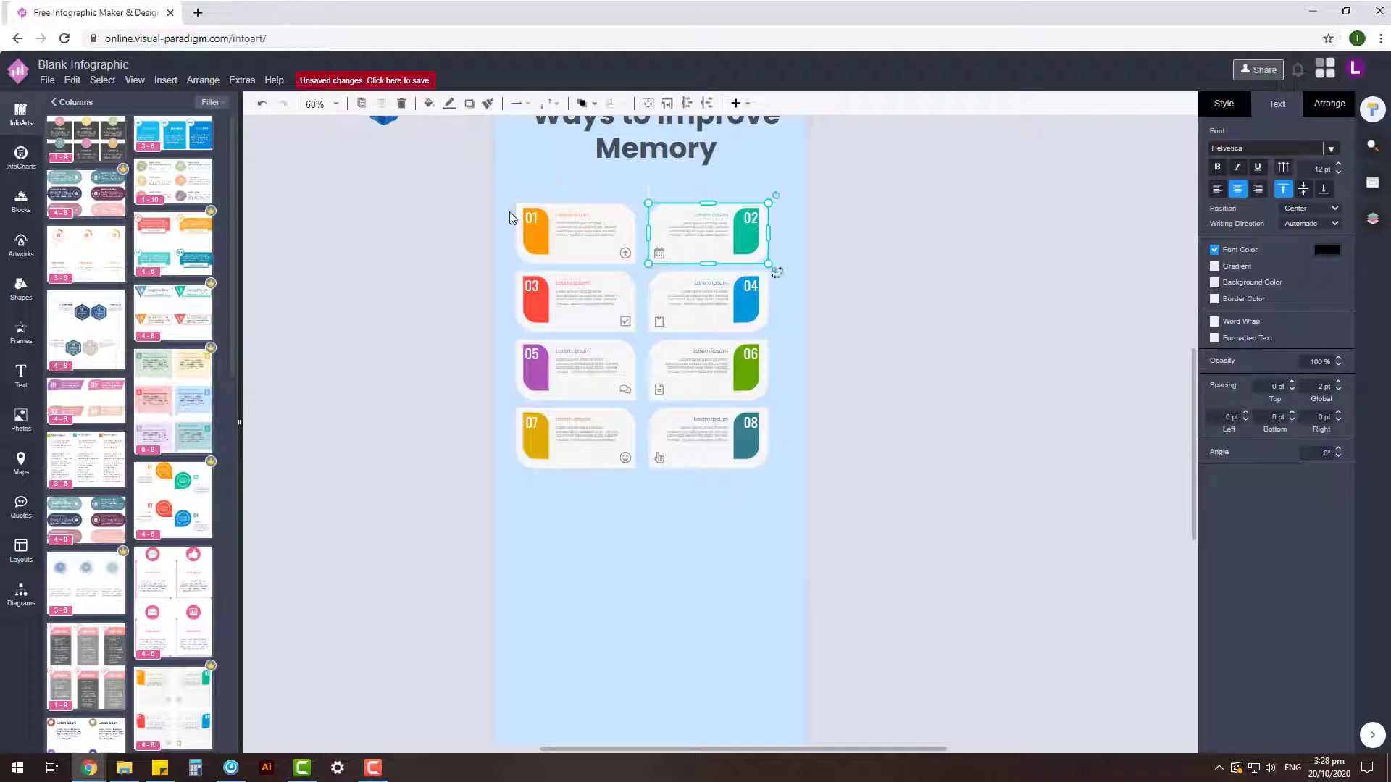
{"action": "left_click", "coordinate": [509, 218]}
{"action": "left_click_drag", "start_coordinate": [771, 473], "coordinate": [796, 491]}
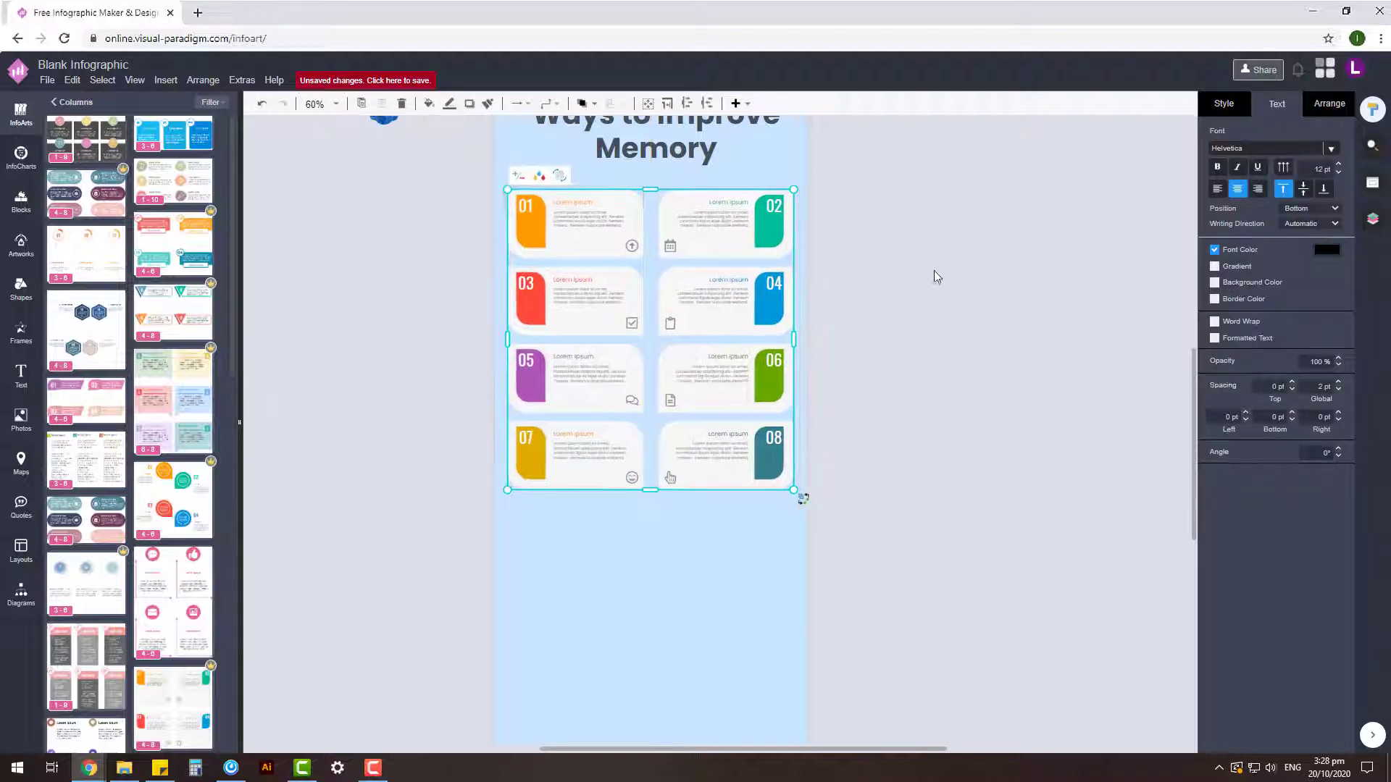
{"action": "scroll", "coordinate": [934, 276], "scroll_direction": "down", "scroll_amount": 3}
{"action": "scroll", "coordinate": [919, 407], "scroll_direction": "up", "scroll_amount": 3}
{"action": "left_click", "coordinate": [715, 330]}
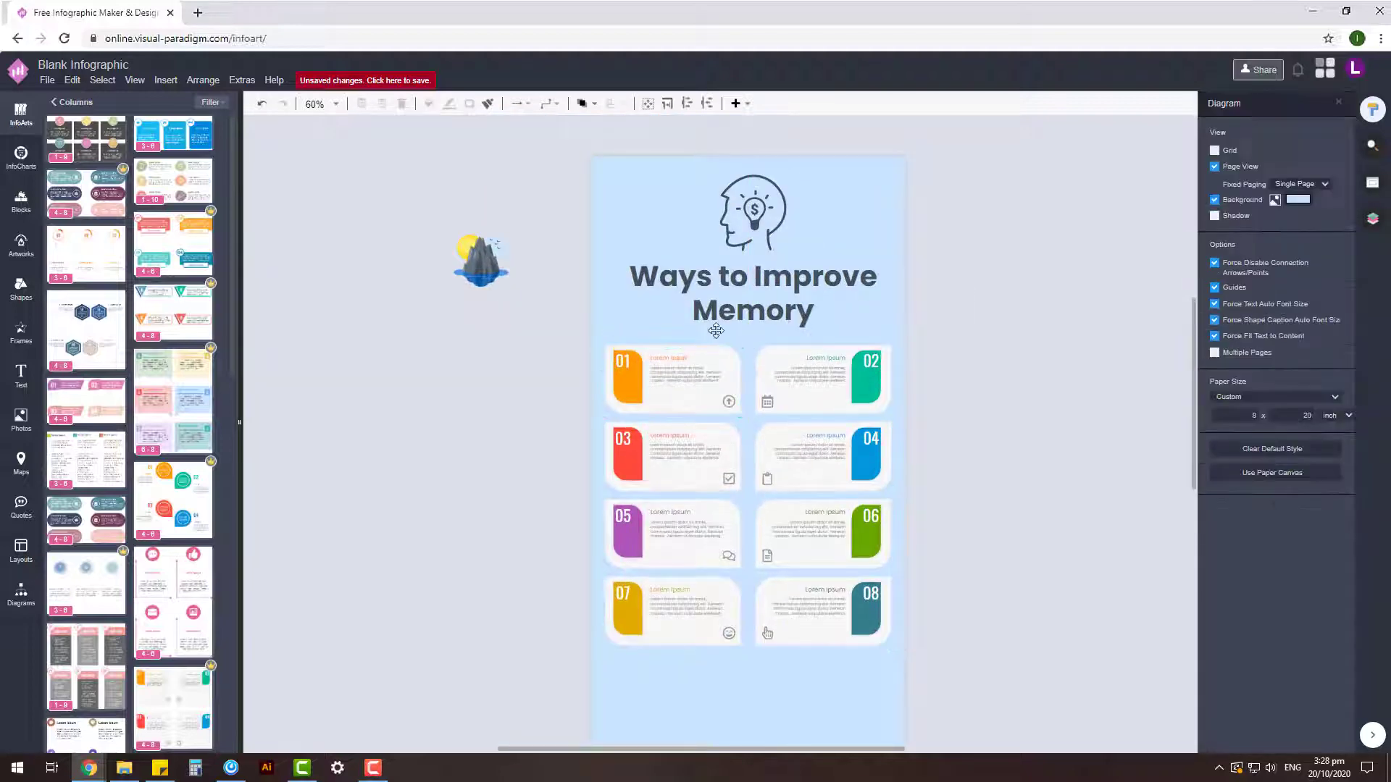
{"action": "left_click", "coordinate": [915, 341]}
{"action": "left_click", "coordinate": [751, 210]}
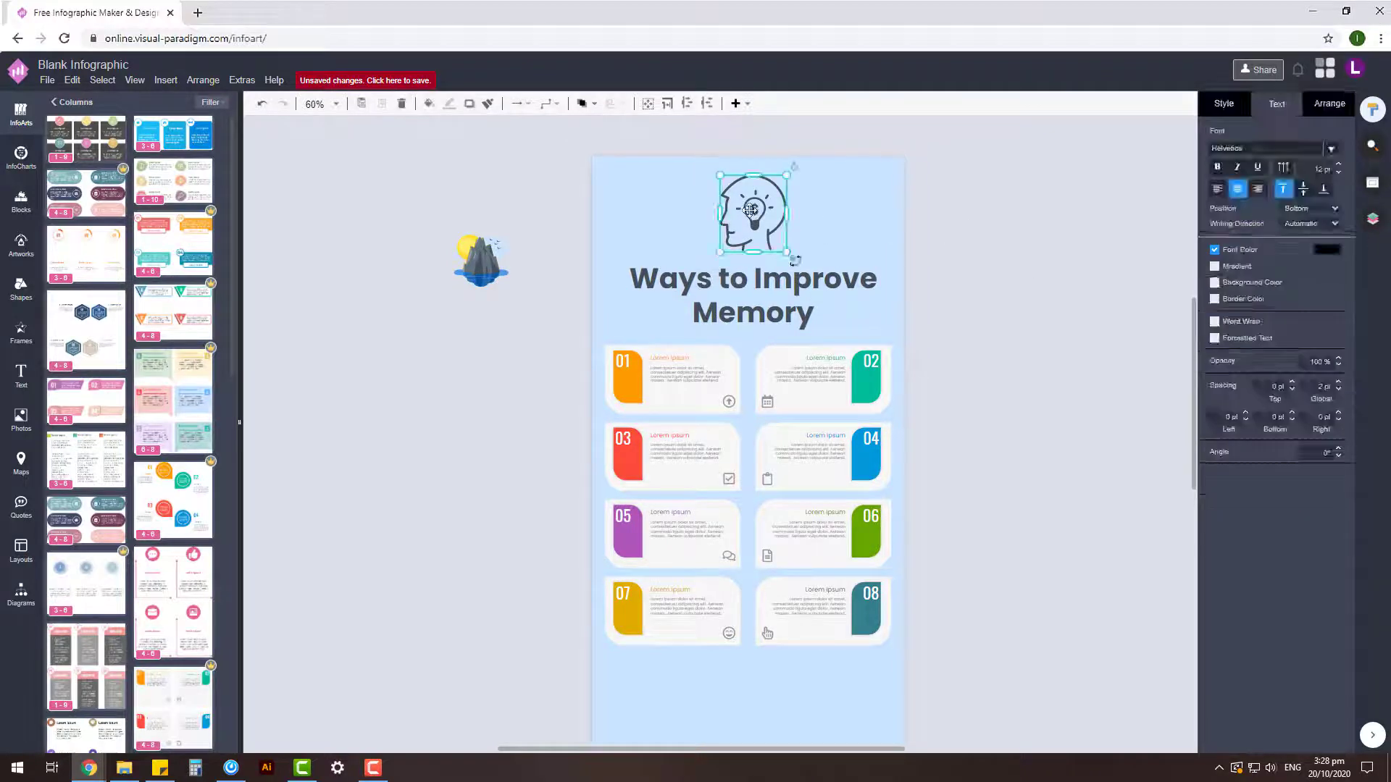
{"action": "left_click", "coordinate": [1012, 335]}
{"action": "scroll", "coordinate": [681, 289], "scroll_direction": "down", "scroll_amount": 1}
{"action": "left_click", "coordinate": [521, 217]}
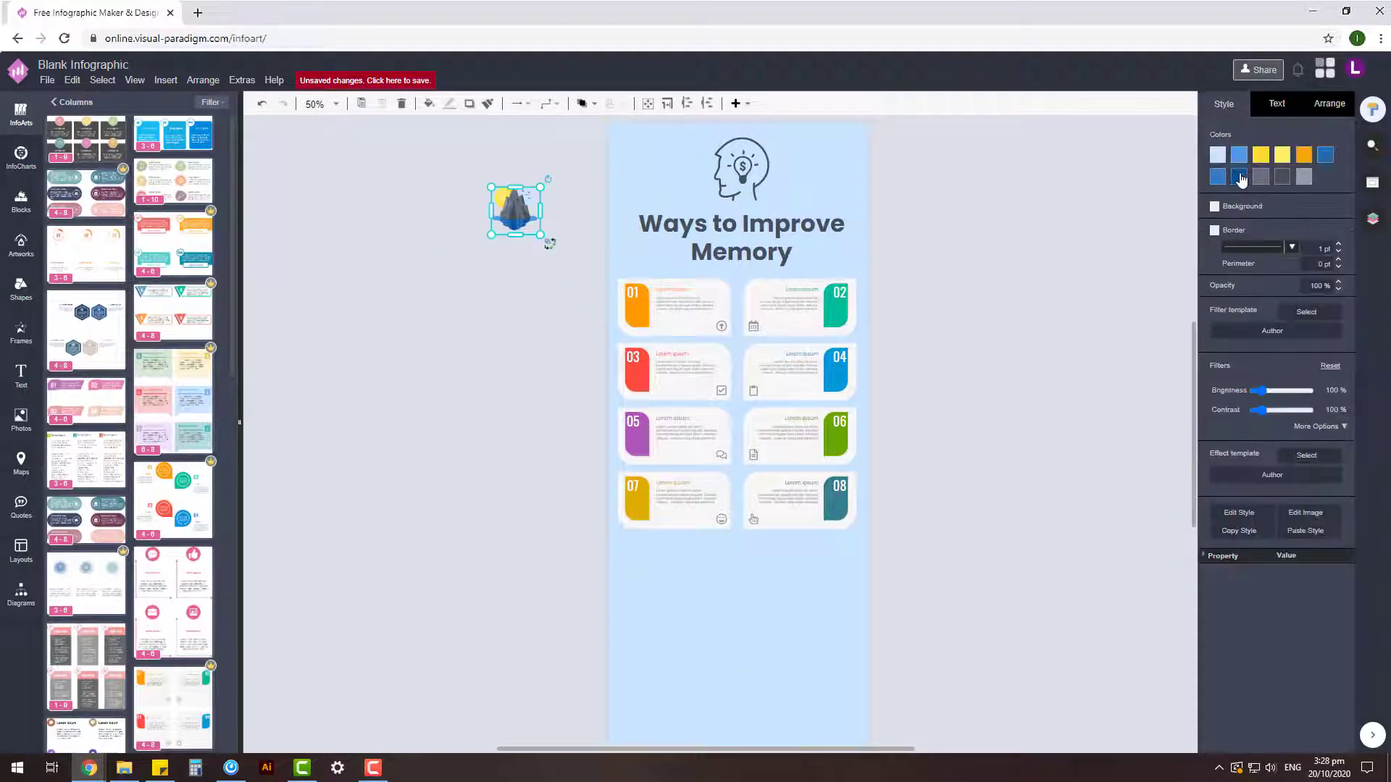
{"action": "left_click", "coordinate": [1240, 179]}
{"action": "left_click", "coordinate": [1294, 471]}
{"action": "left_click", "coordinate": [615, 288]}
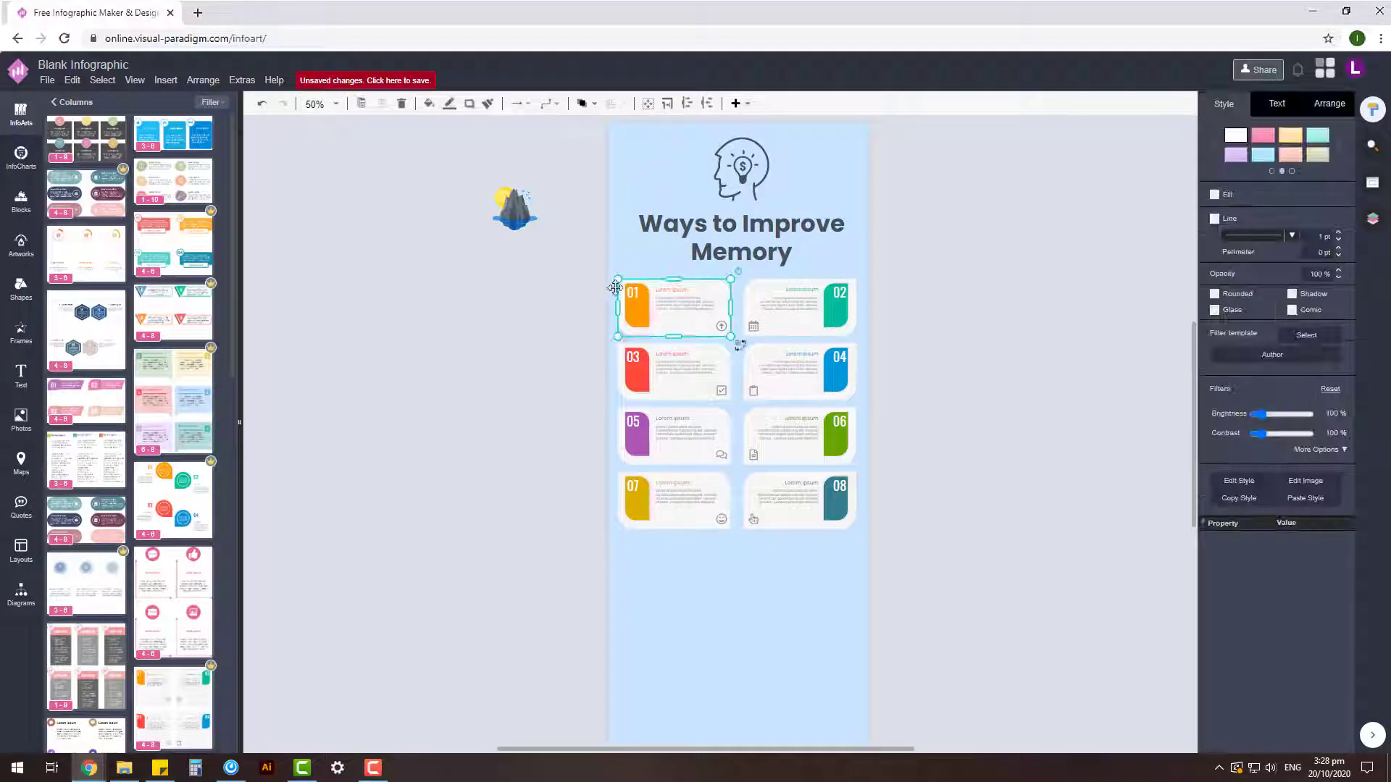
{"action": "left_click", "coordinate": [1049, 360]}
{"action": "scroll", "coordinate": [1049, 360], "scroll_direction": "up", "scroll_amount": 3}
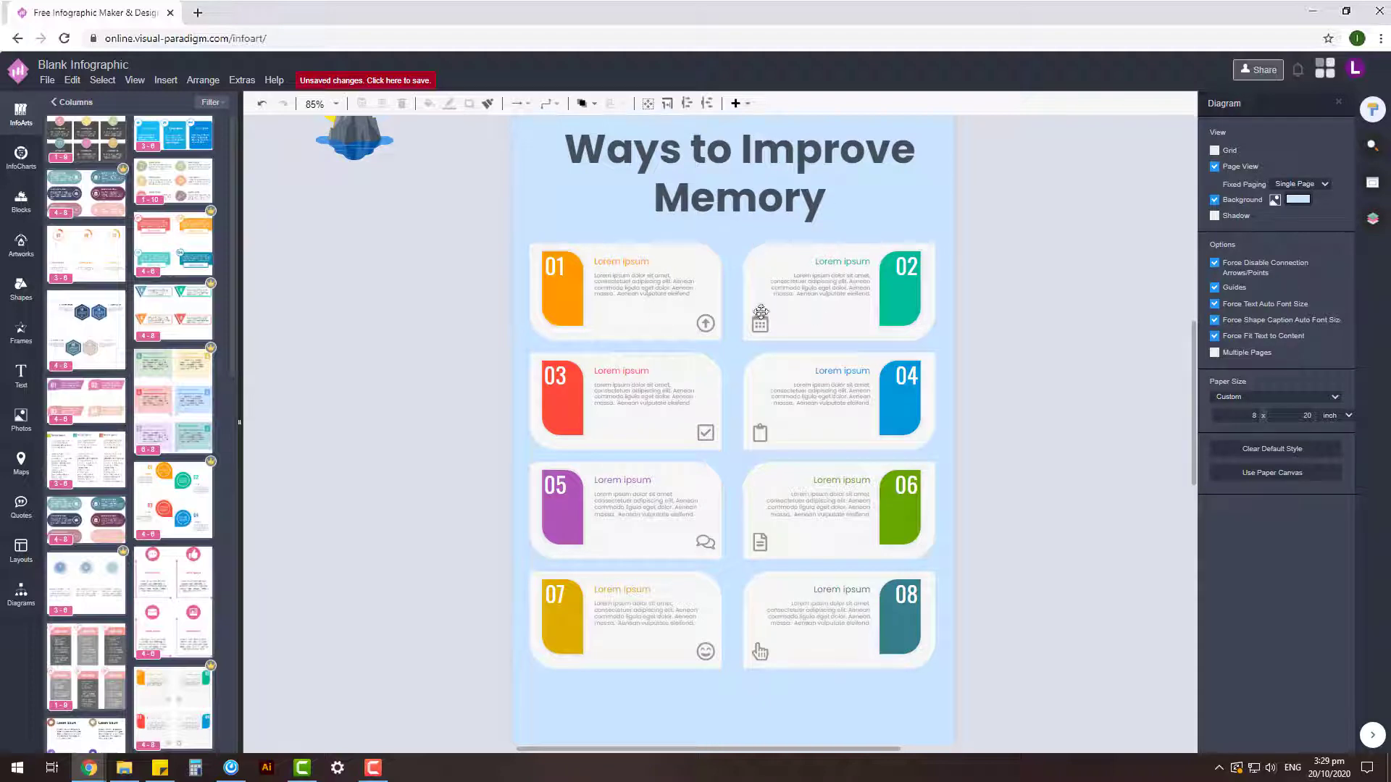
Retitle cards 01–03, starting with 'Focus Your Attention' and a 'Read more' tip
{"action": "scroll", "coordinate": [622, 263], "scroll_direction": "up", "scroll_amount": 2}
{"action": "scroll", "coordinate": [652, 208], "scroll_direction": "up", "scroll_amount": 2}
{"action": "double_click", "coordinate": [652, 208]}
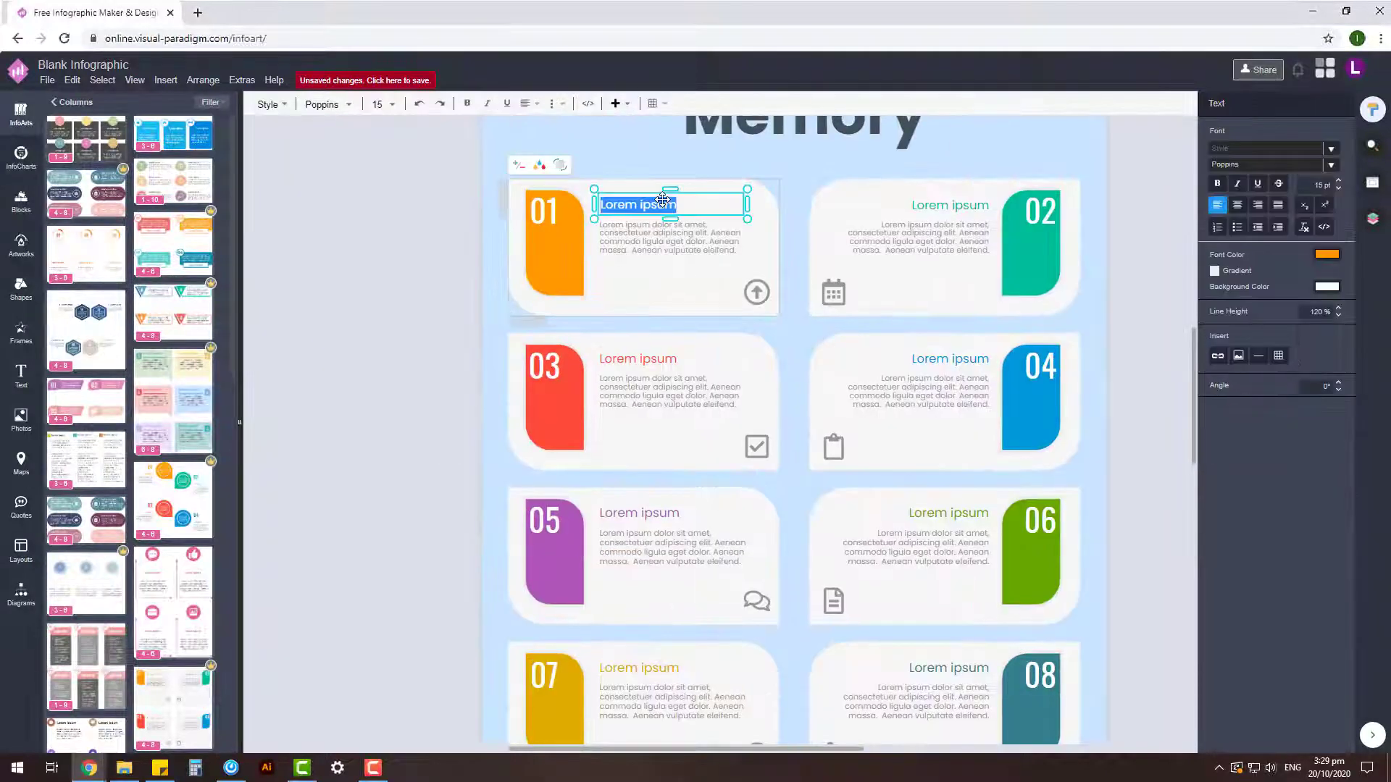
{"action": "type", "text": "Focus Your Attention"}
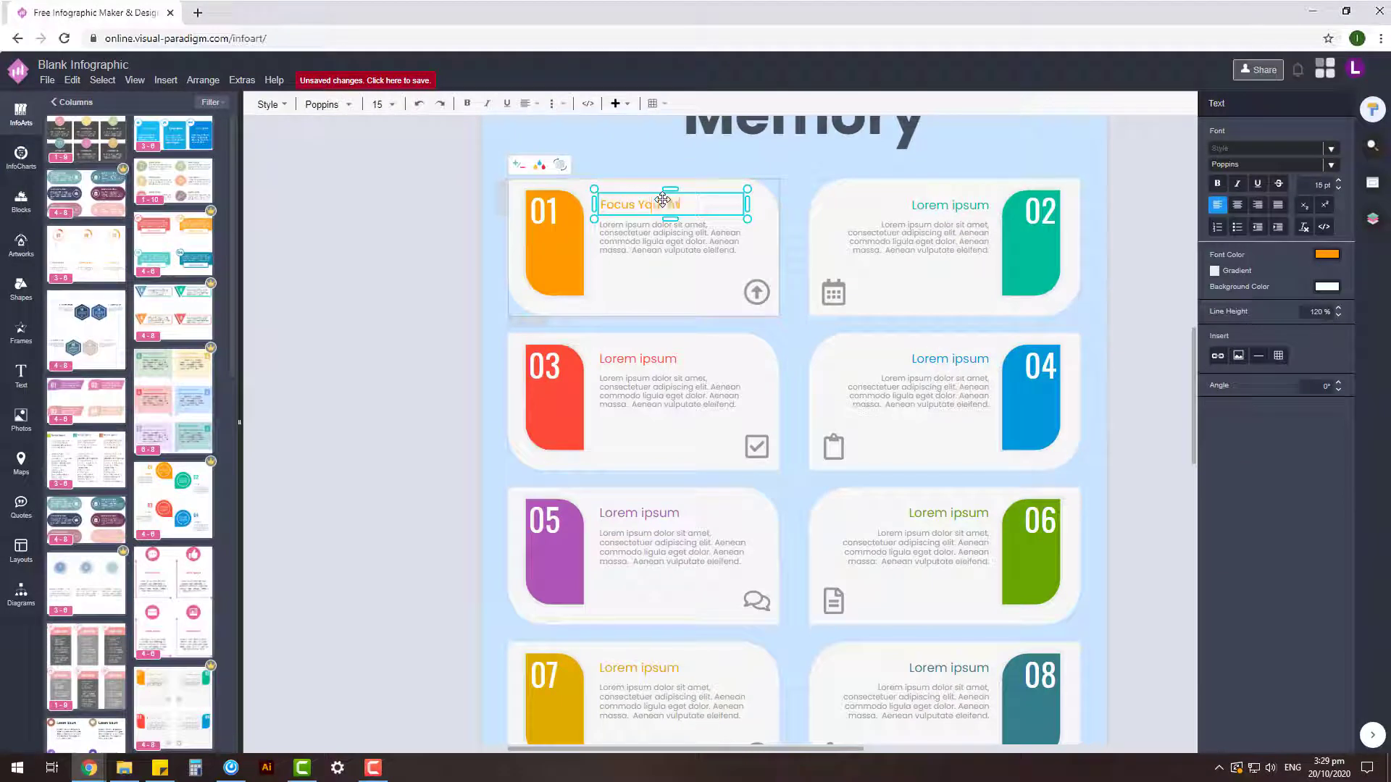
{"action": "double_click", "coordinate": [941, 205]}
{"action": "type", "text": "Read more"}
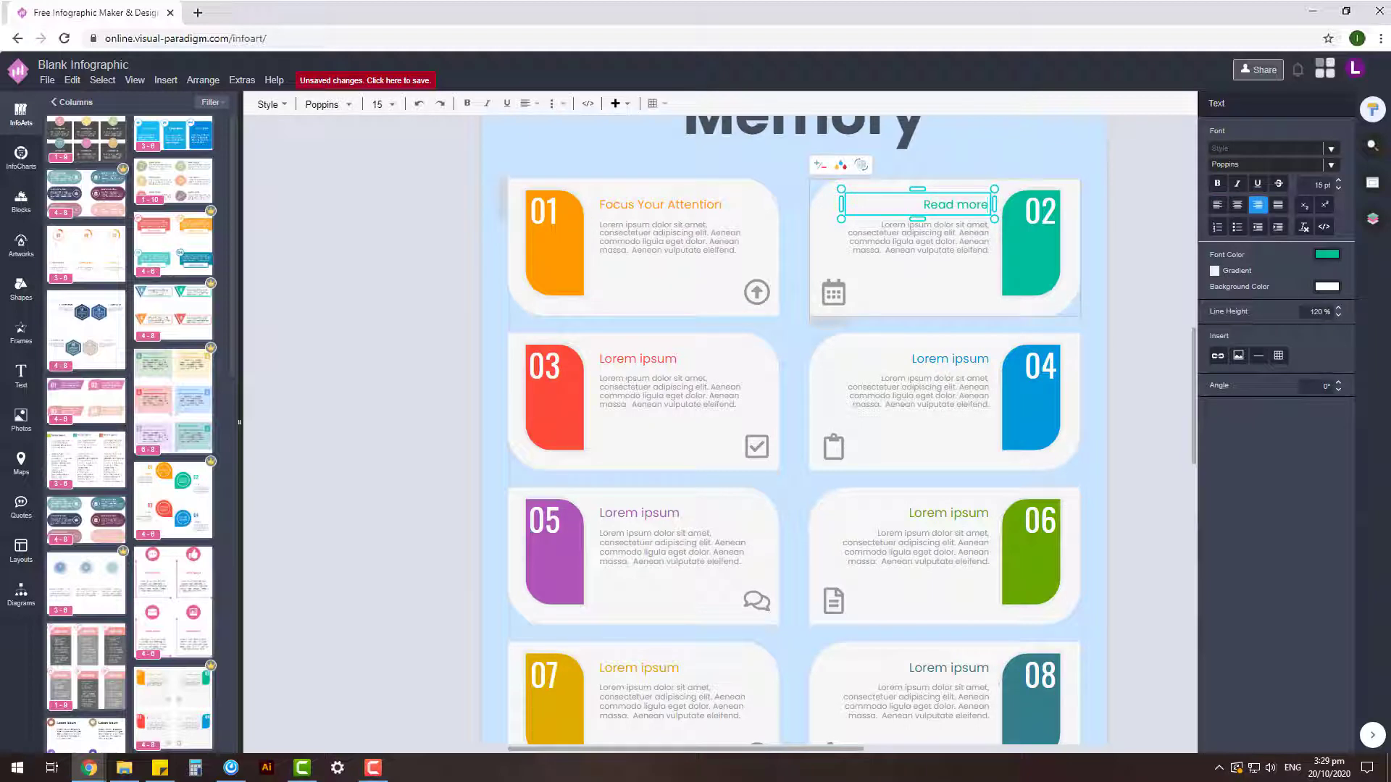
{"action": "double_click", "coordinate": [663, 358]}
{"action": "type", "text": "Jot Down Note"}
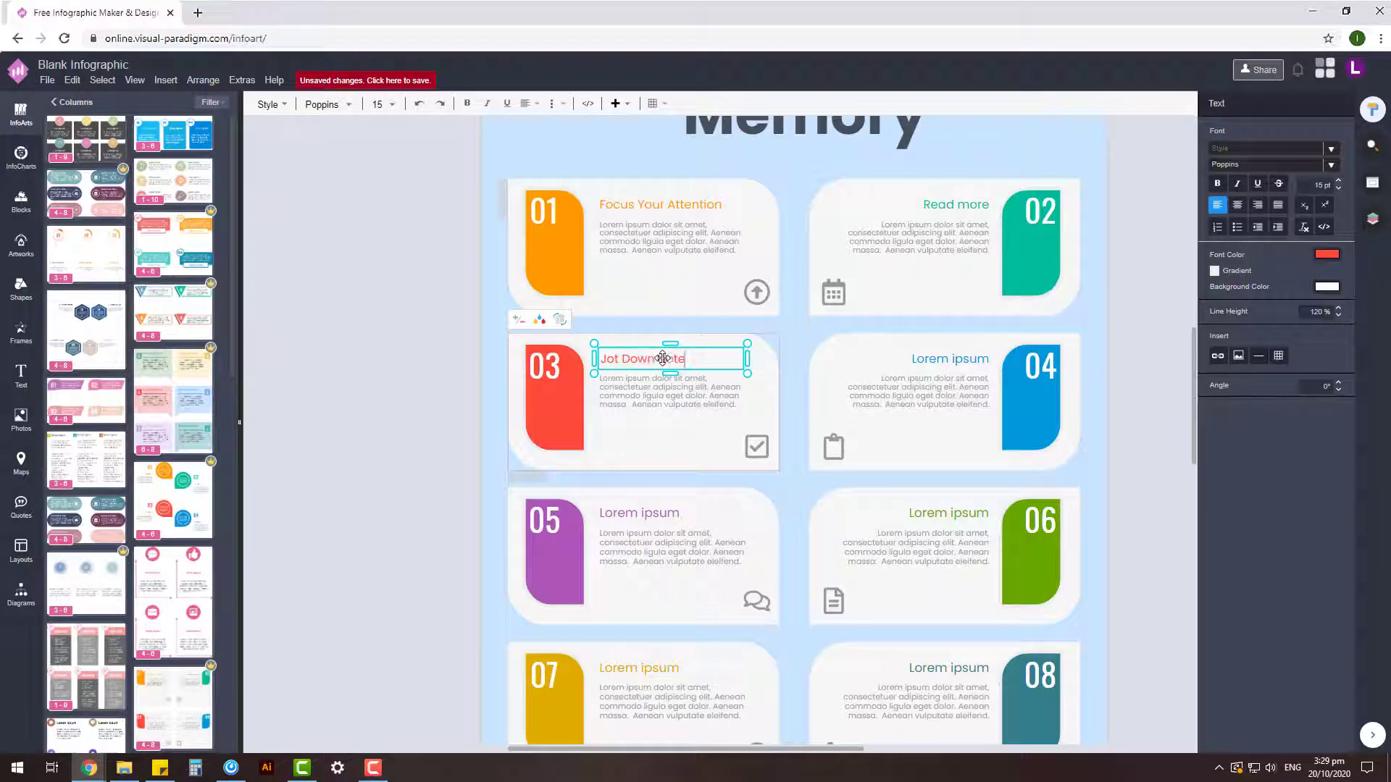
{"action": "left_click", "coordinate": [964, 209]}
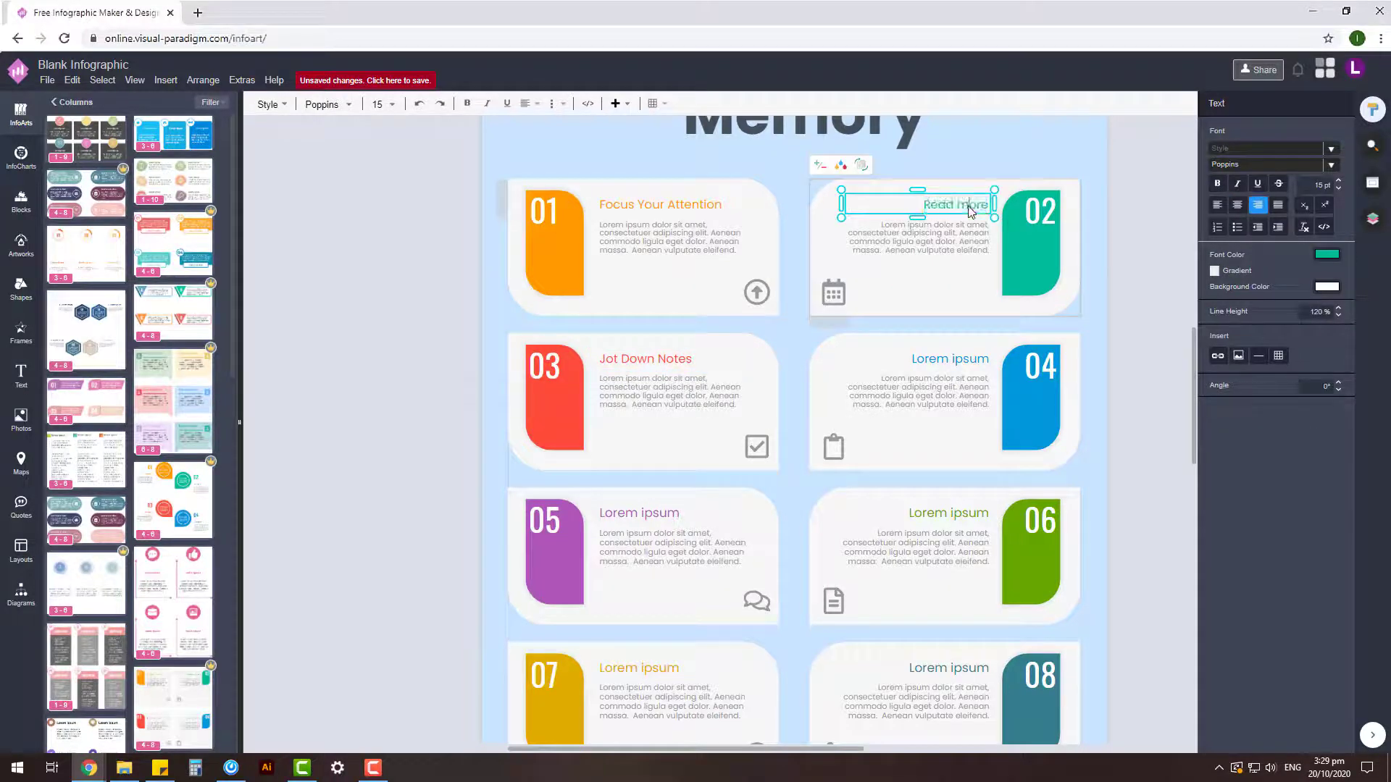
Retitle cards 04–07 with tips beginning 'Sp', 'Learn', 'Sleep Well' and 'E'
{"action": "double_click", "coordinate": [951, 358]}
{"action": "type", "text": "Speak It Loud"}
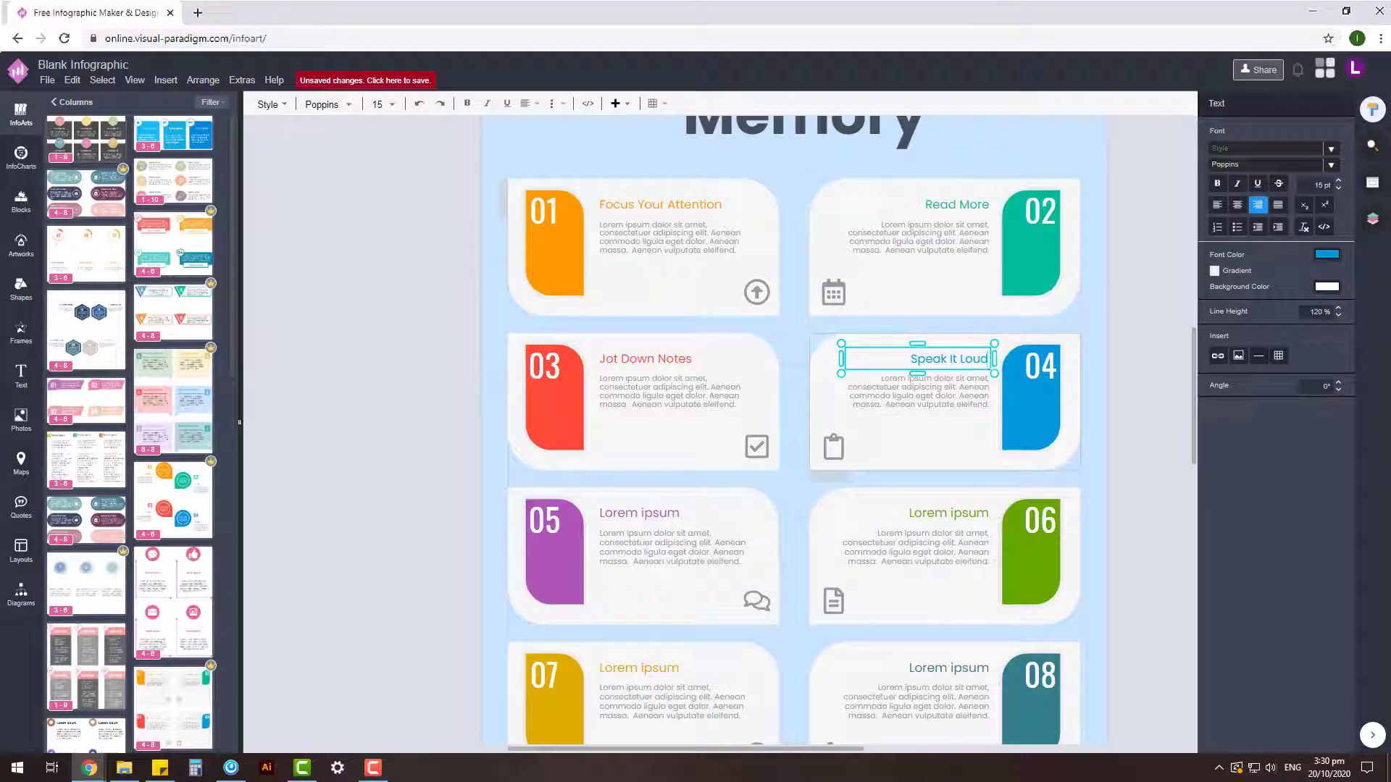
{"action": "double_click", "coordinate": [655, 518]}
{"action": "type", "text": "Learn m"}
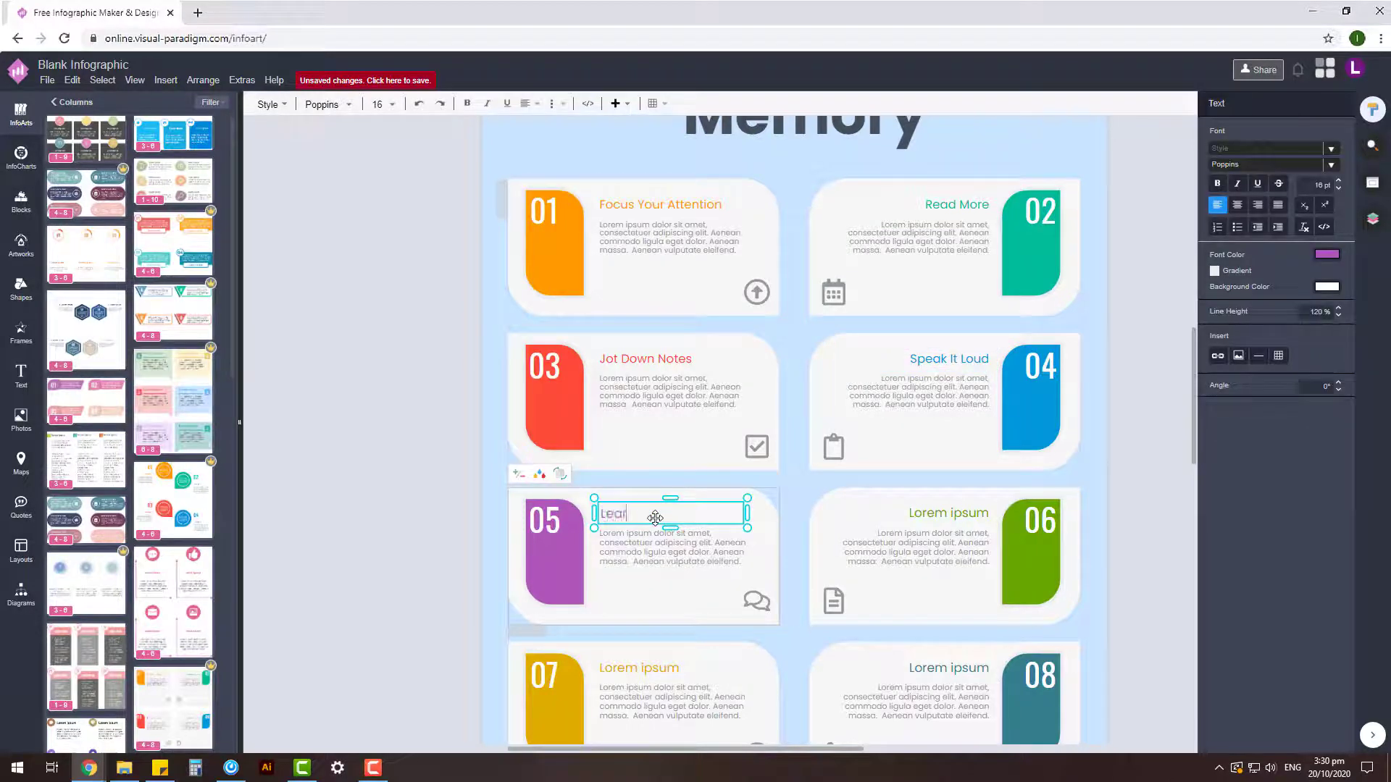
{"action": "double_click", "coordinate": [933, 514]}
{"action": "type", "text": "Sleep Well"}
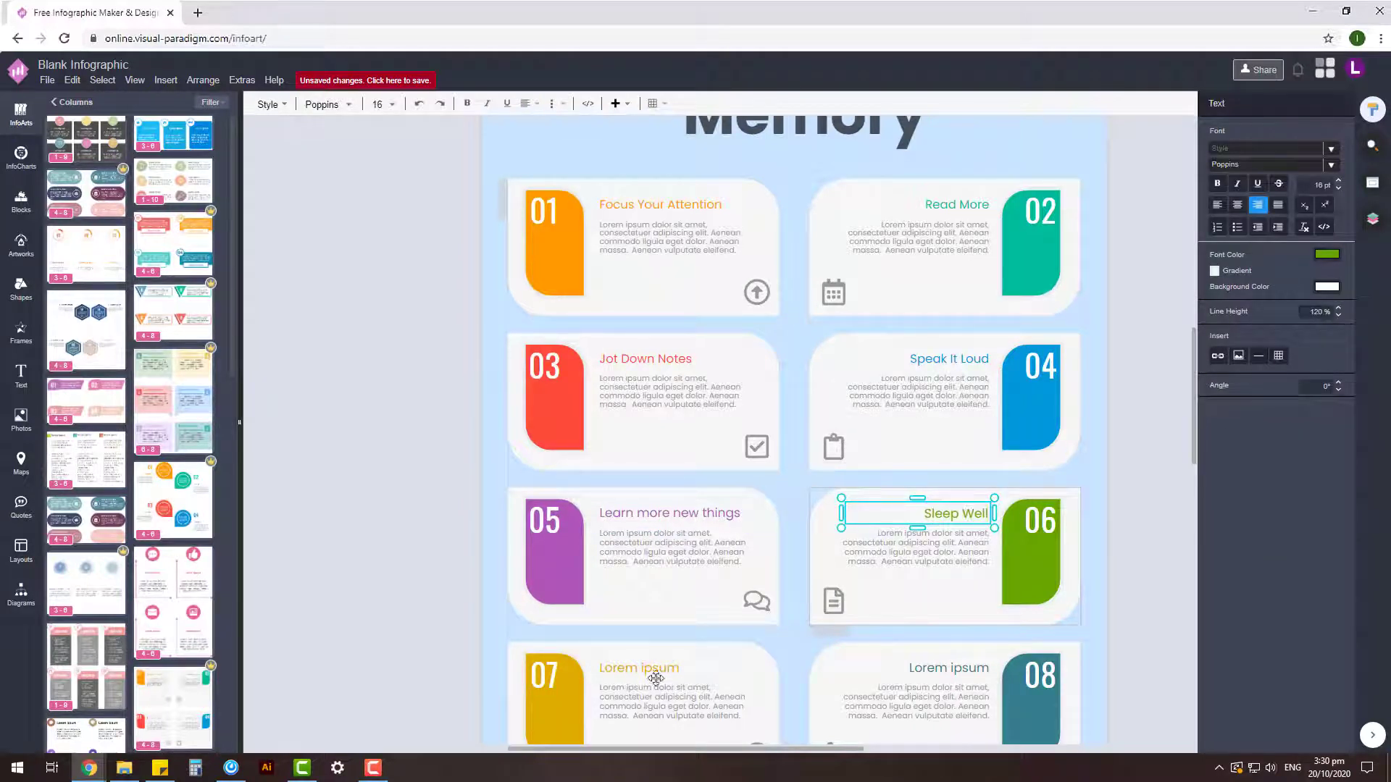
{"action": "double_click", "coordinate": [632, 669]}
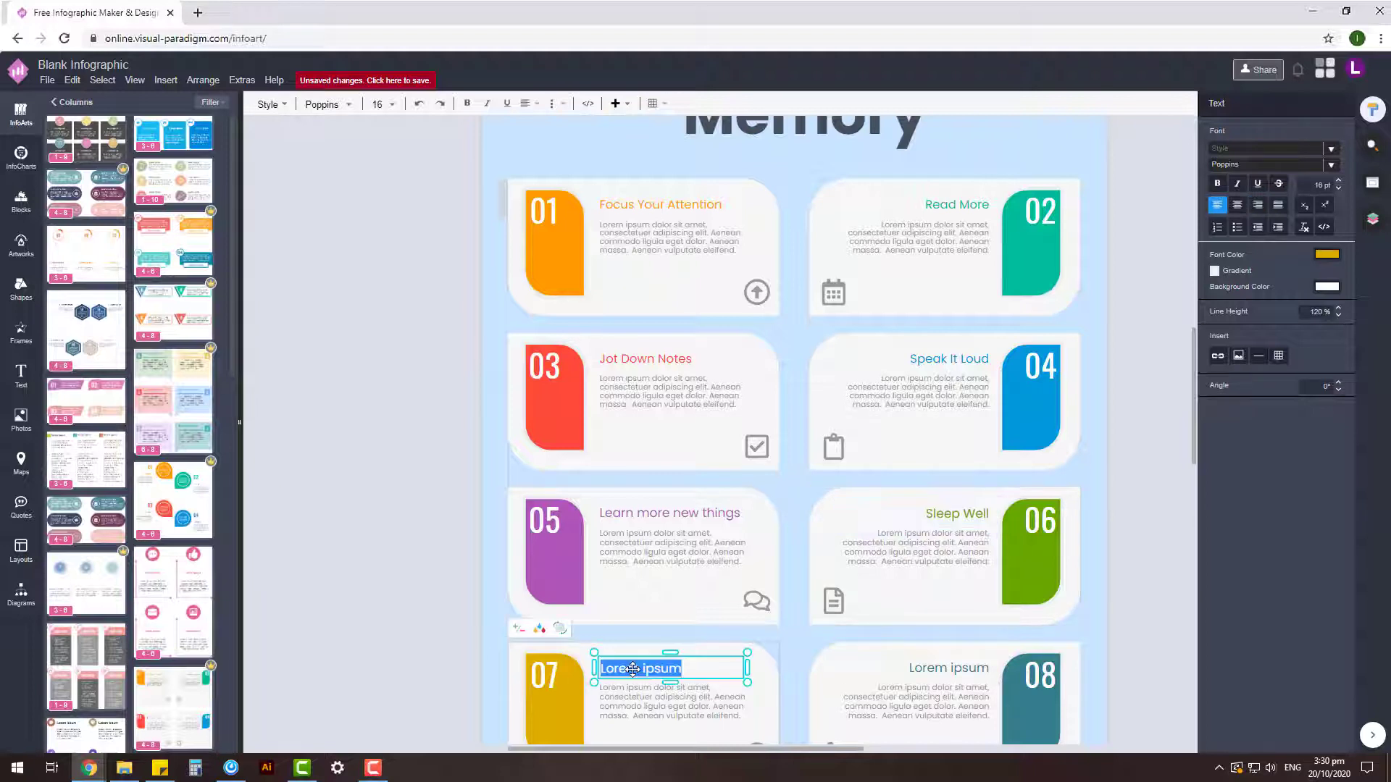
{"action": "type", "text": "E"}
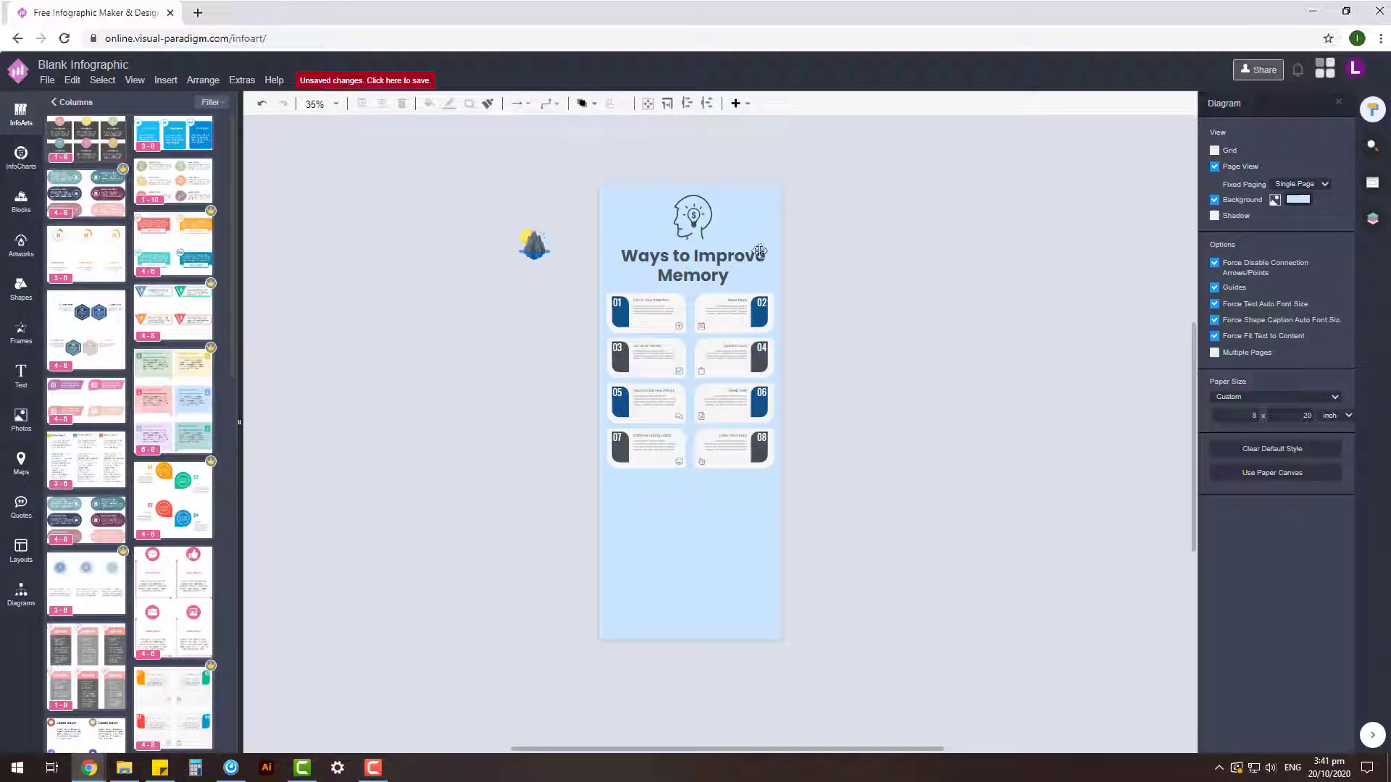
Place a bubble chart on the page, discarding an accidentally dropped bar chart
{"action": "left_click", "coordinate": [21, 156]}
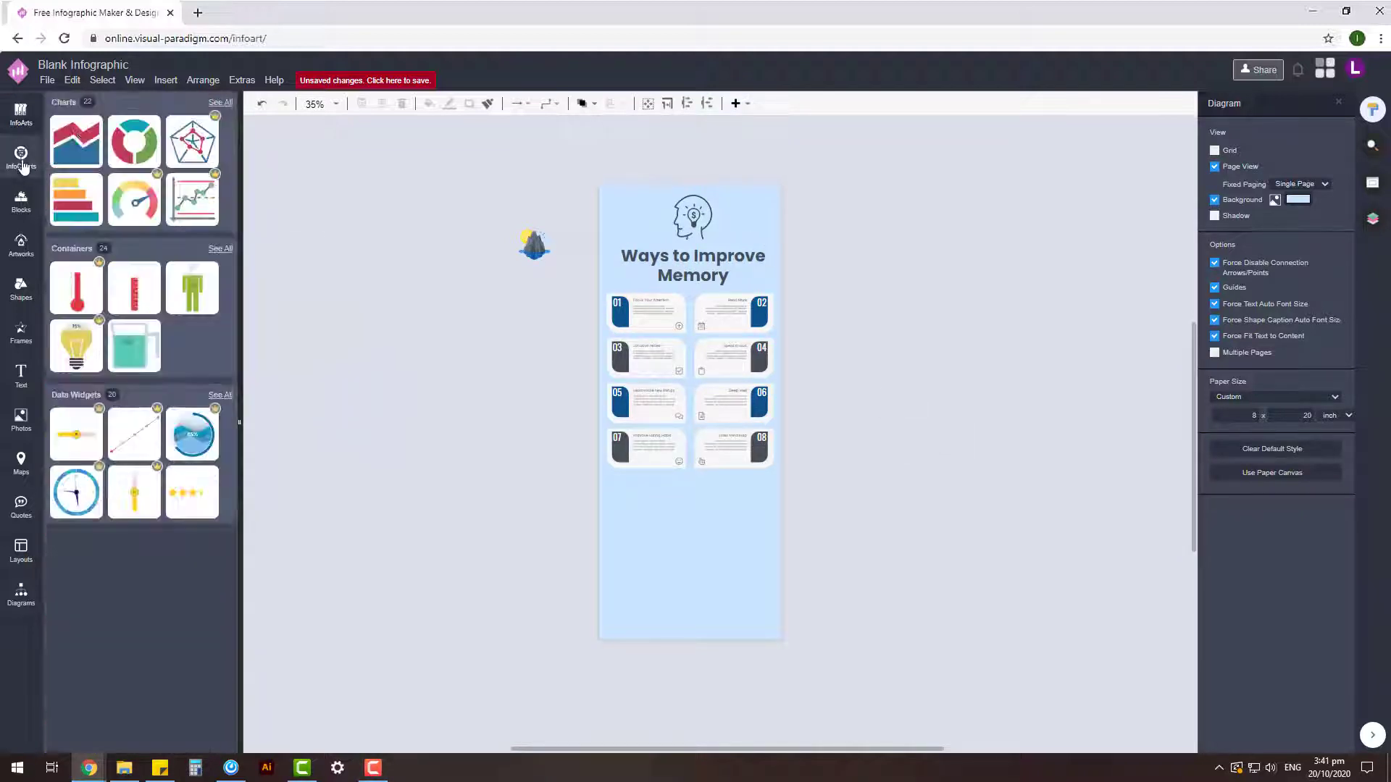
{"action": "left_click", "coordinate": [65, 109]}
{"action": "left_click_drag", "start_coordinate": [155, 180], "coordinate": [336, 381]}
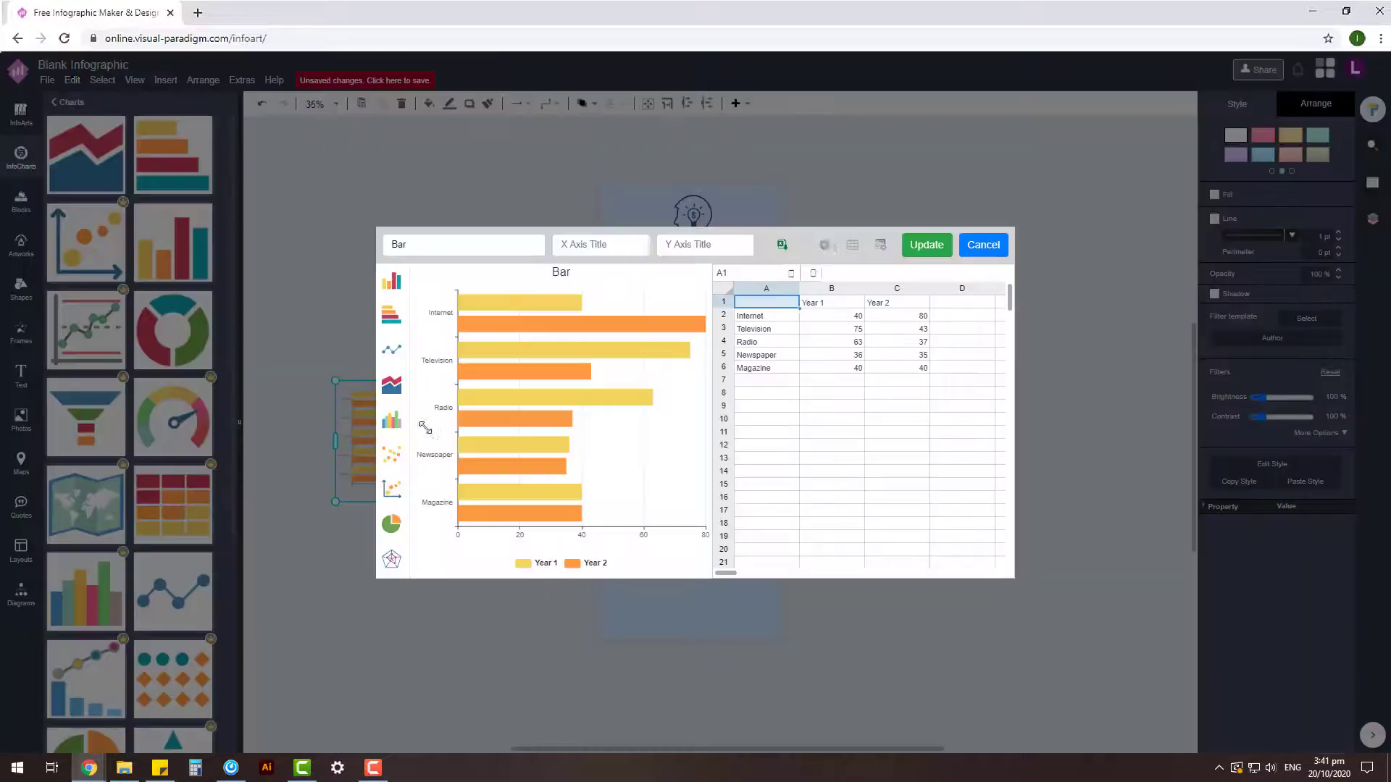
{"action": "left_click", "coordinate": [926, 245]}
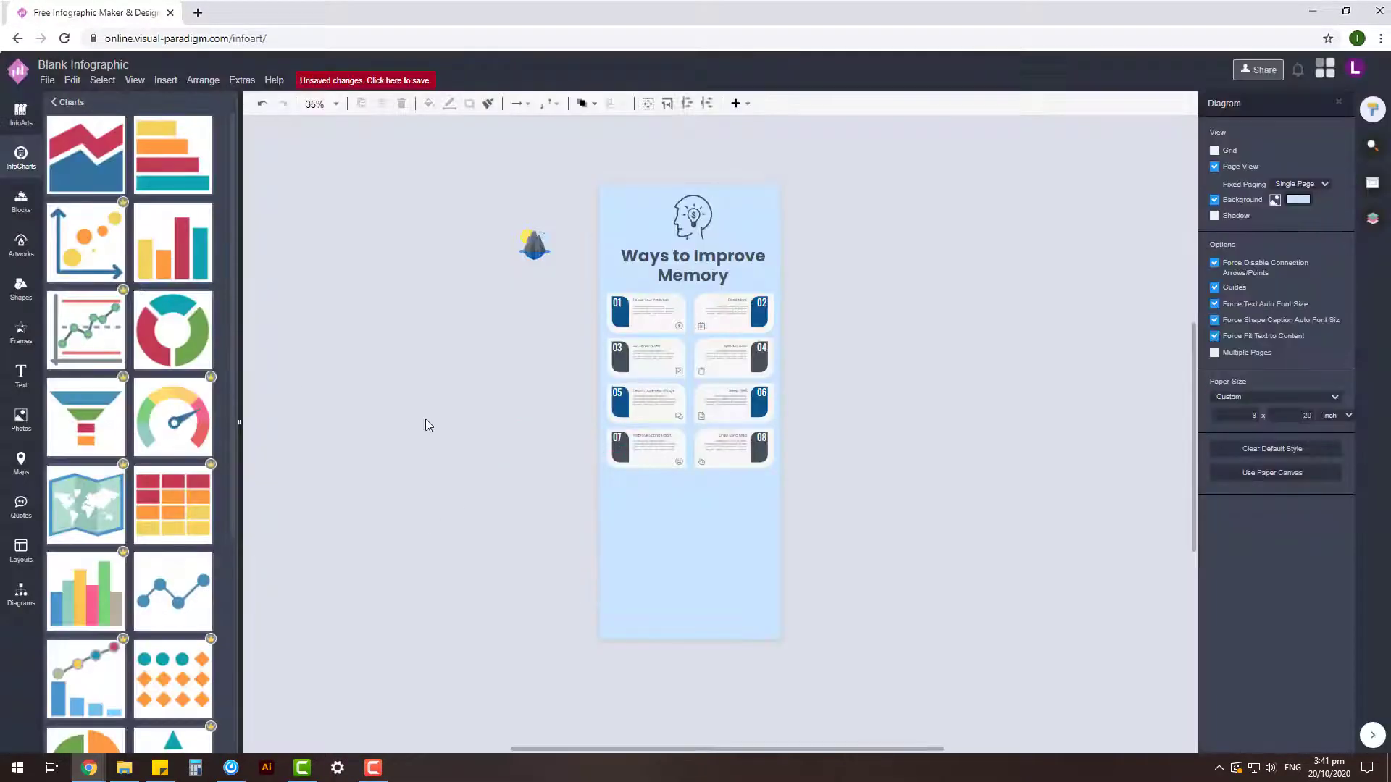
{"action": "left_click_drag", "start_coordinate": [103, 257], "coordinate": [492, 545]}
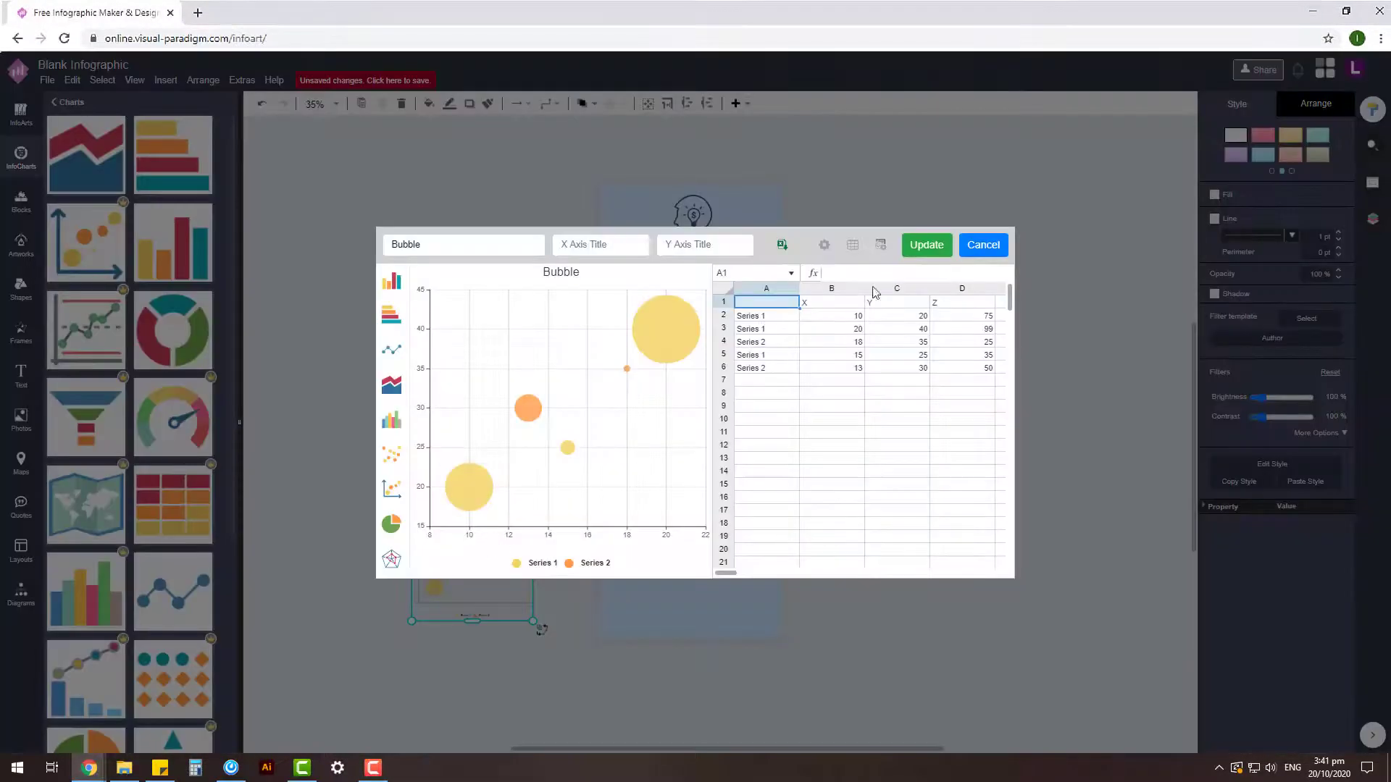
Open the bubble chart's settings and a colour picker, then close them unchanged
{"action": "left_click", "coordinate": [827, 249]}
{"action": "left_click", "coordinate": [983, 243]}
{"action": "left_click", "coordinate": [534, 244]}
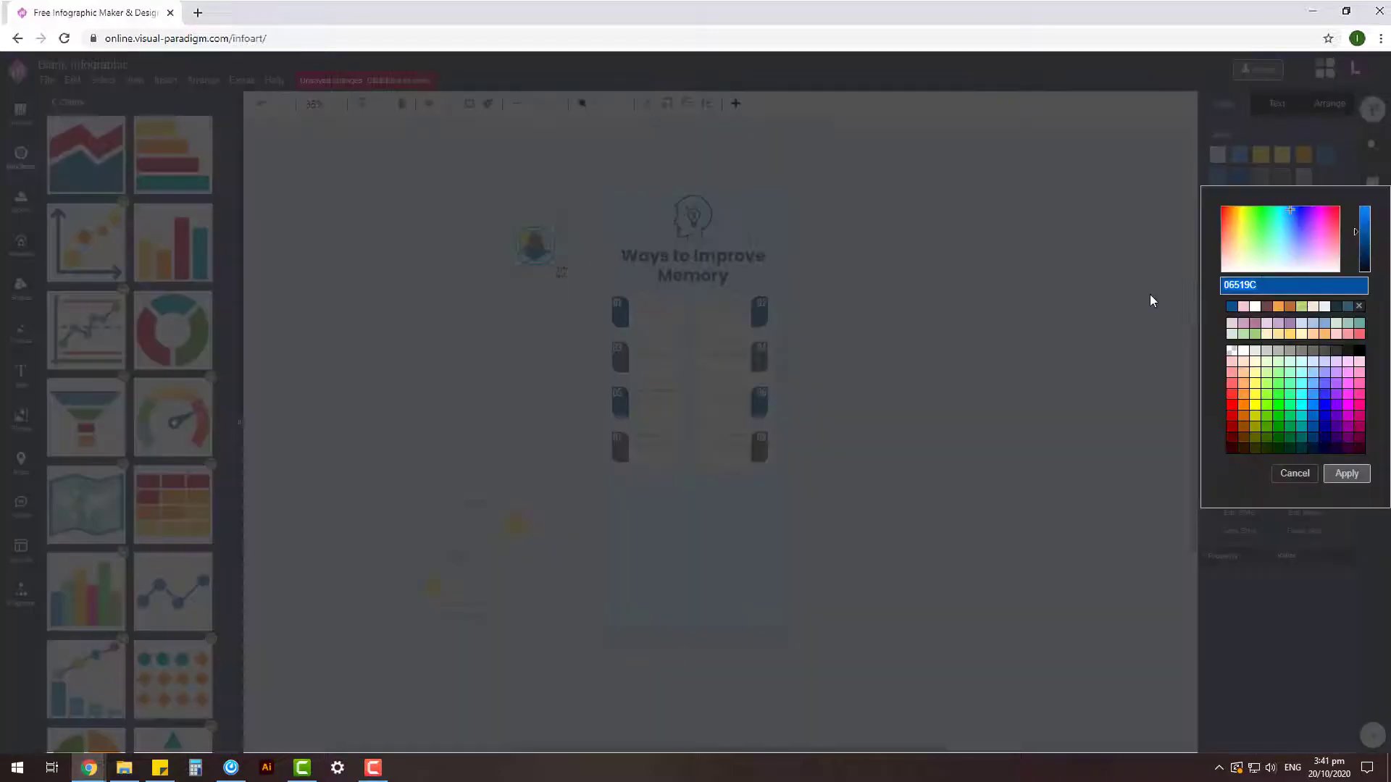
{"action": "left_click", "coordinate": [1291, 474]}
Colour Series 1 blue and Series 2 dark grey, update the chart, and resize it below the cards
{"action": "double_click", "coordinate": [471, 558]}
{"action": "left_click", "coordinate": [812, 472]}
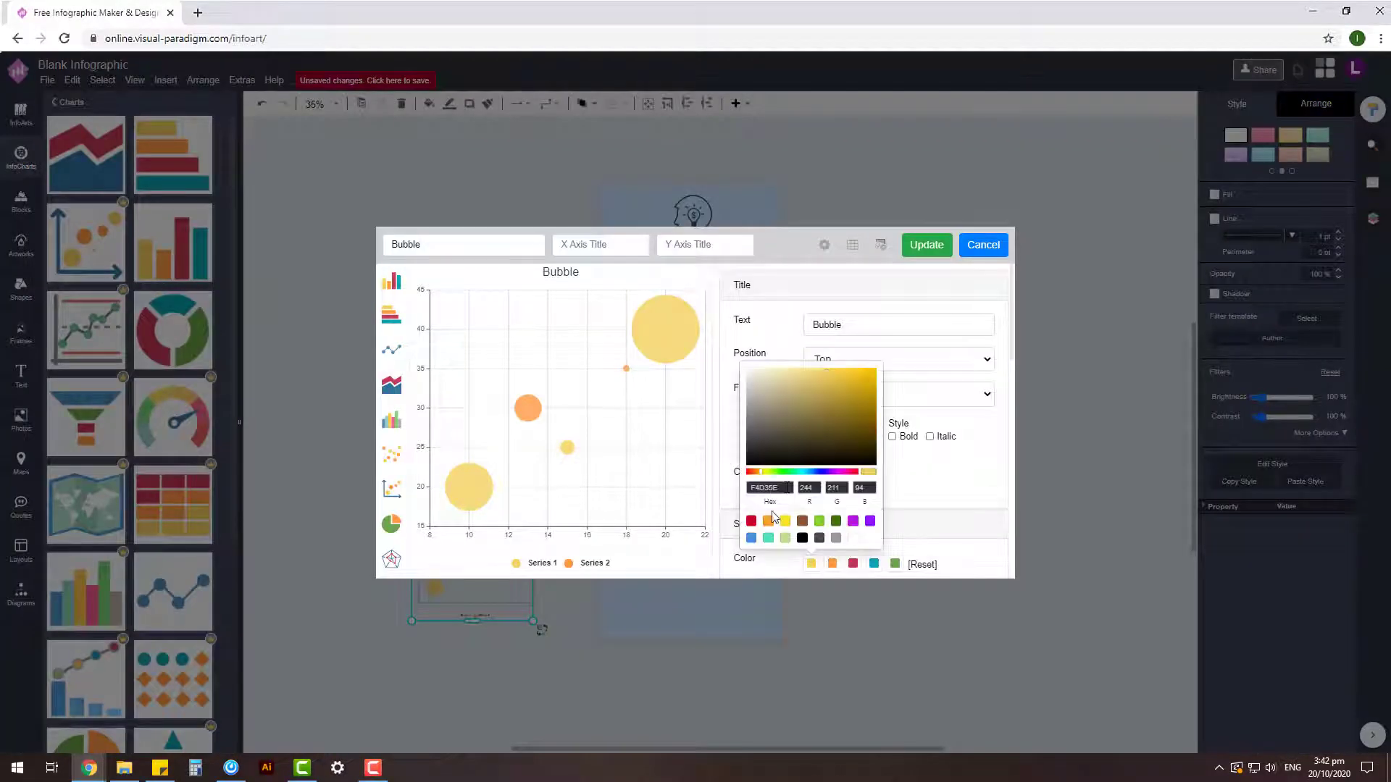
{"action": "type", "text": "06519C"}
{"action": "left_click", "coordinate": [949, 499]}
{"action": "left_click", "coordinate": [831, 563]}
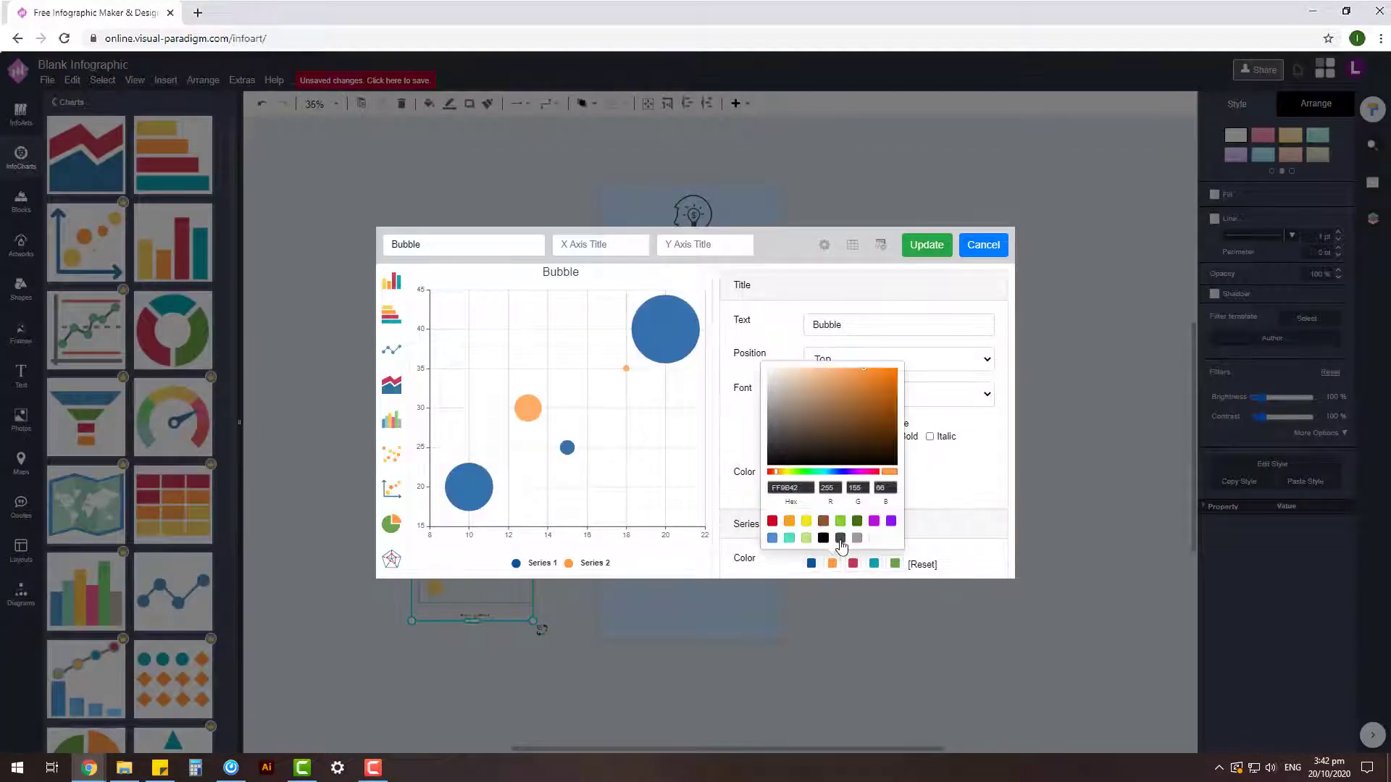
{"action": "left_click", "coordinate": [840, 540]}
{"action": "left_click", "coordinate": [940, 250]}
{"action": "mouse_move", "coordinate": [728, 597]}
{"action": "left_mouse_down"}
{"action": "mouse_move", "coordinate": [685, 554]}
{"action": "mouse_move", "coordinate": [713, 581]}
{"action": "left_mouse_up"}
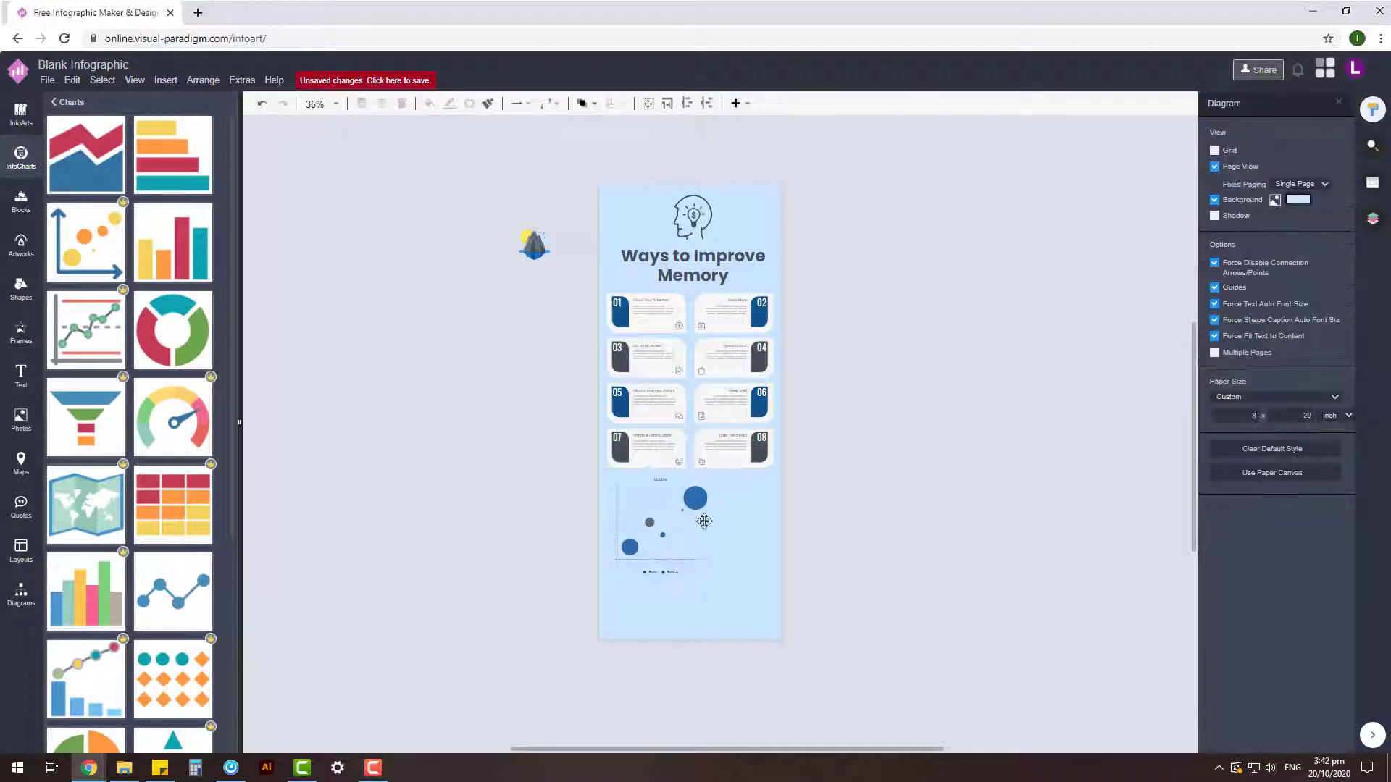
Pull a placeholder paragraph out of the card area, right-align it, and place it beside the bubble chart
{"action": "scroll", "coordinate": [909, 514], "scroll_direction": "up", "scroll_amount": 5}
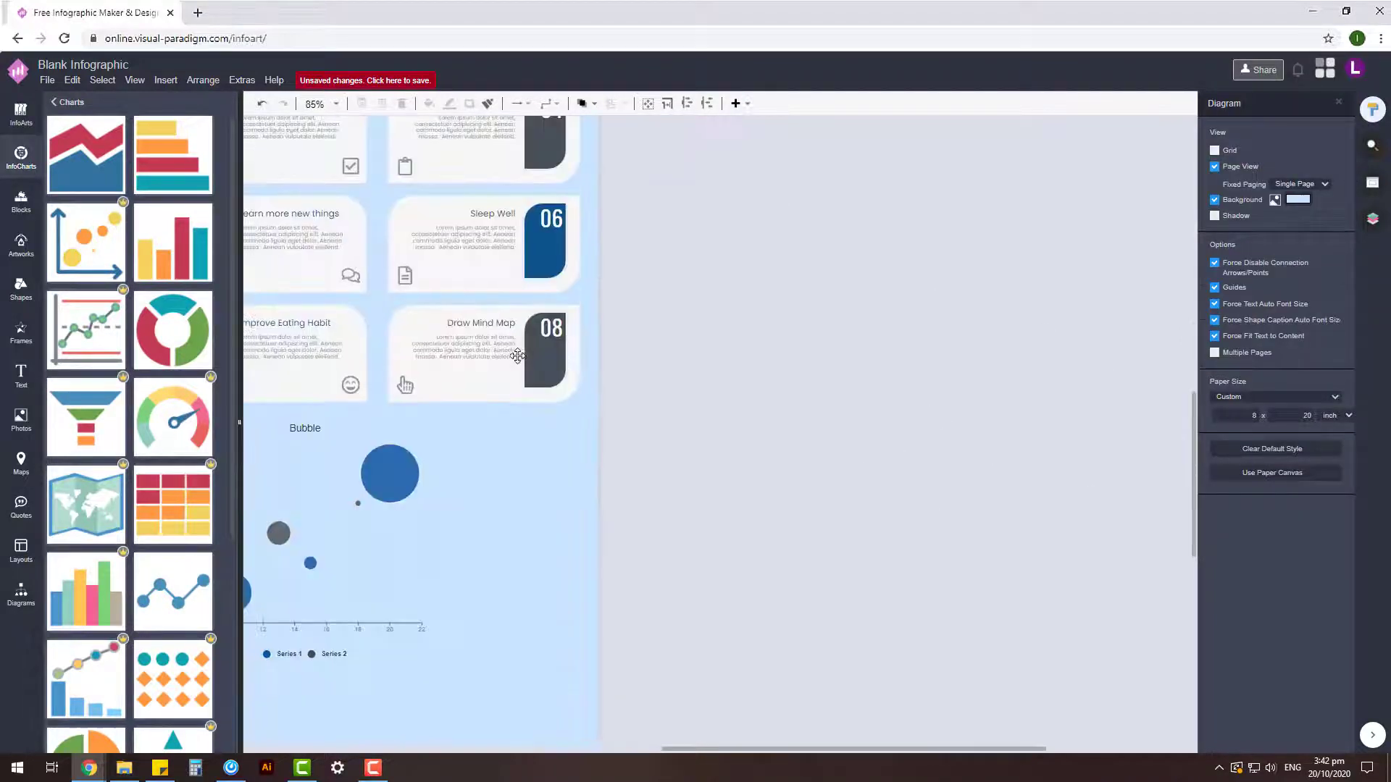
{"action": "mouse_move", "coordinate": [501, 355]}
{"action": "left_mouse_down"}
{"action": "mouse_move", "coordinate": [507, 636]}
{"action": "mouse_move", "coordinate": [925, 496]}
{"action": "left_mouse_up"}
{"action": "scroll", "coordinate": [925, 497], "scroll_direction": "down", "scroll_amount": 2}
{"action": "left_click", "coordinate": [913, 472]}
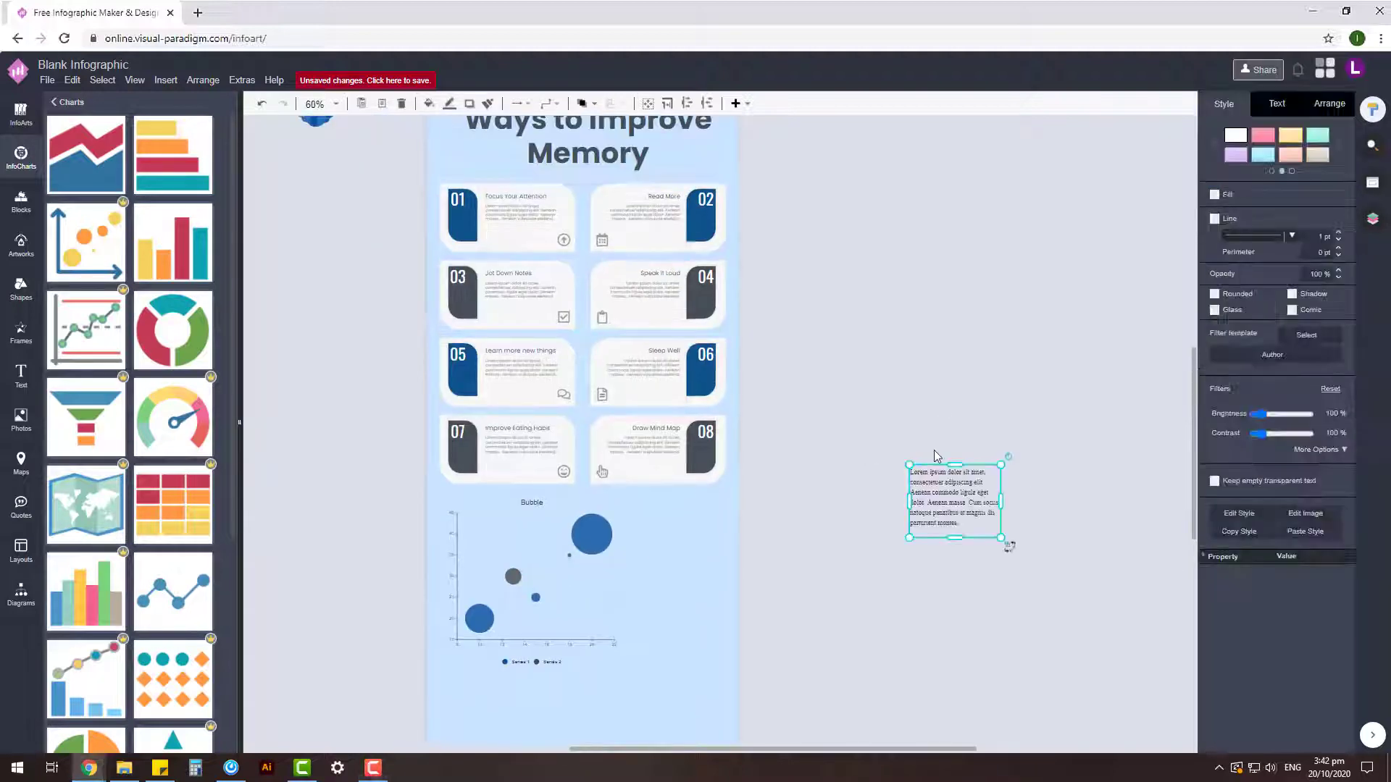
{"action": "double_click", "coordinate": [934, 500]}
{"action": "left_click", "coordinate": [1258, 205]}
{"action": "left_click_drag", "start_coordinate": [958, 497], "coordinate": [701, 601]}
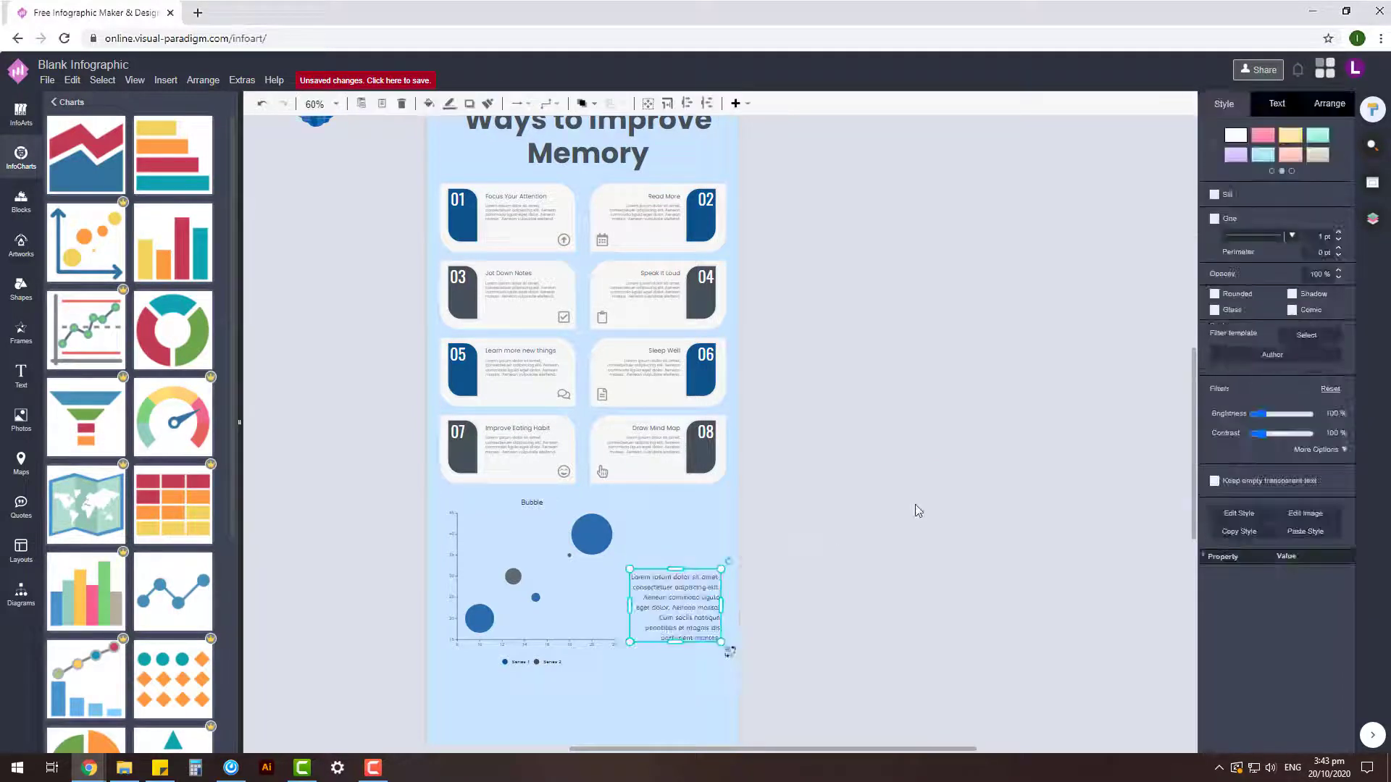
{"action": "scroll", "coordinate": [915, 506], "scroll_direction": "down", "scroll_amount": 1}
{"action": "left_click", "coordinate": [871, 470]}
{"action": "scroll", "coordinate": [870, 469], "scroll_direction": "down", "scroll_amount": 2}
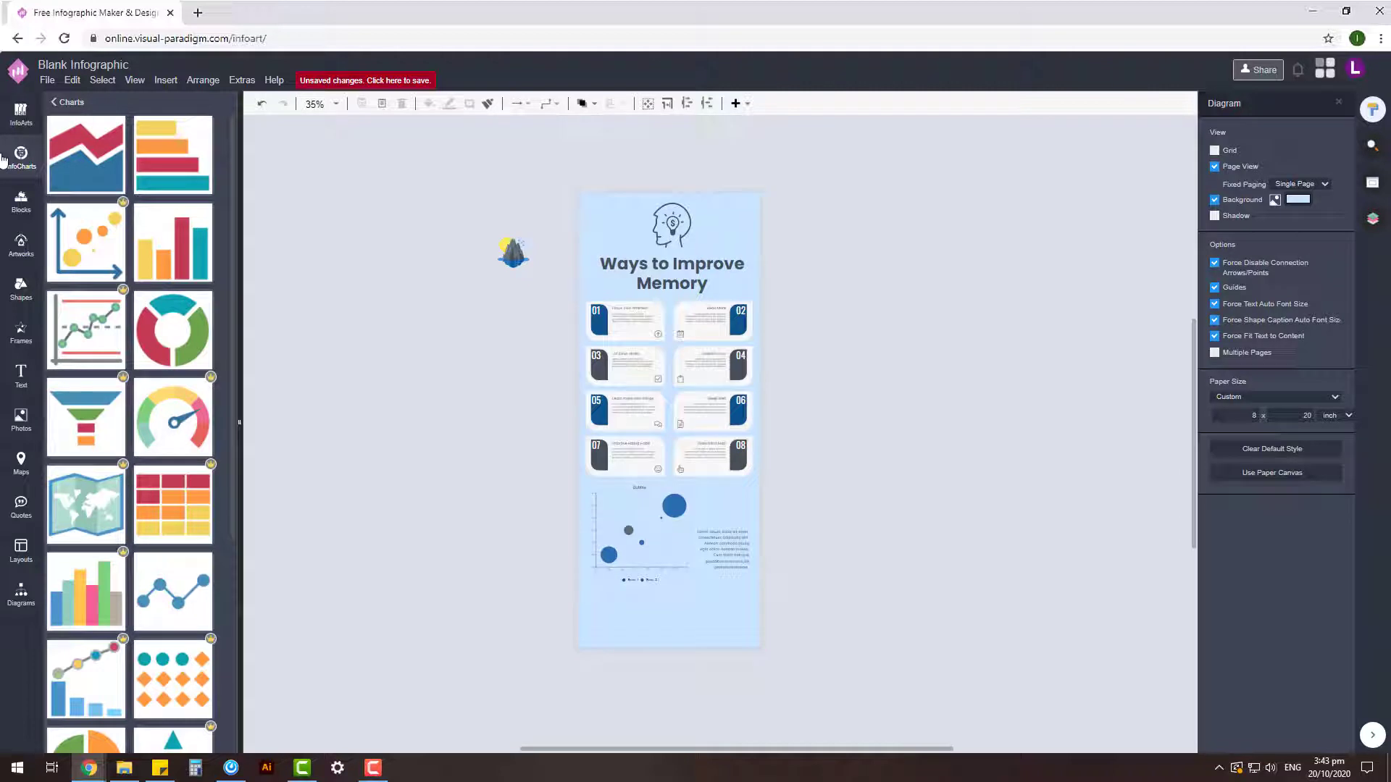
Search Artworks for 'lb' and place a light bulb above the bubble-chart paragraph
{"action": "left_click", "coordinate": [21, 246]}
{"action": "type", "text": "light bu"}
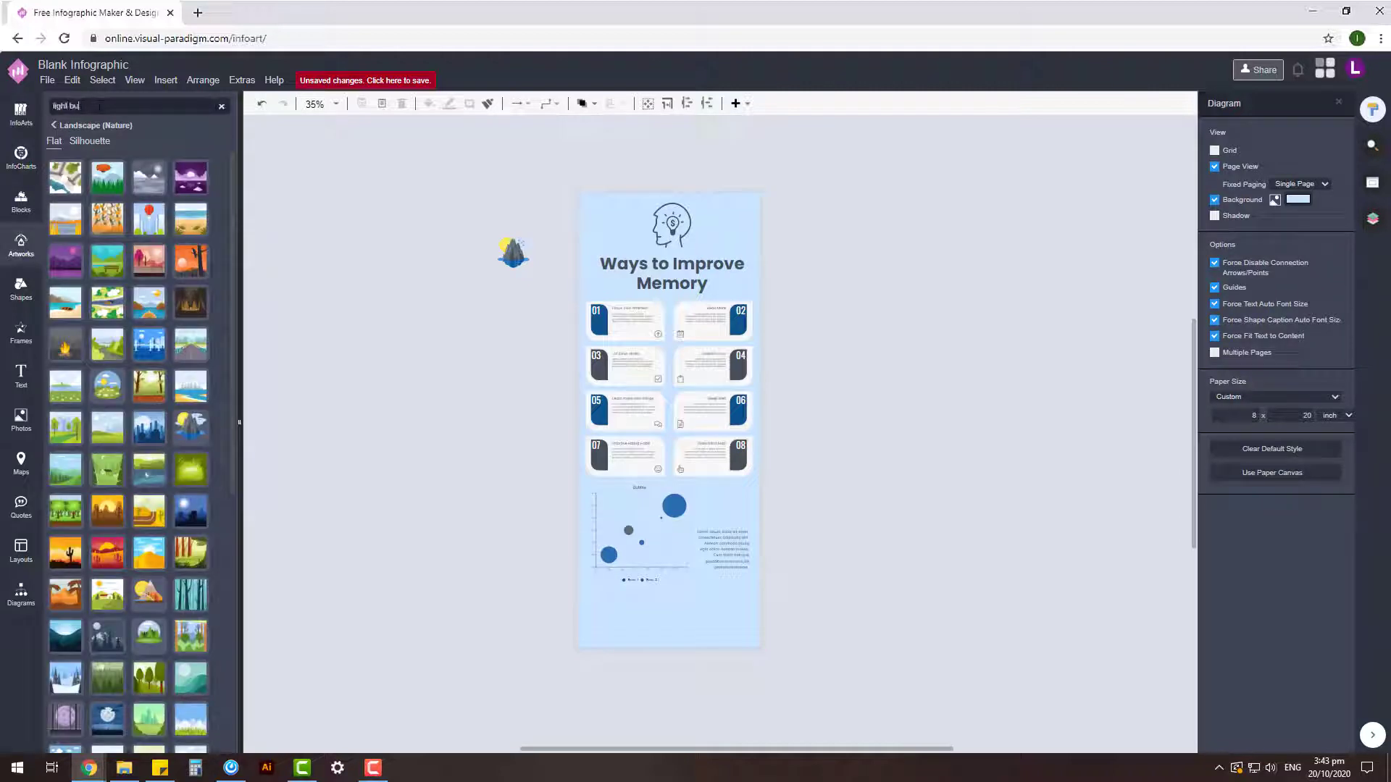
{"action": "type", "text": "lb"}
{"action": "left_click_drag", "start_coordinate": [65, 136], "coordinate": [816, 294]}
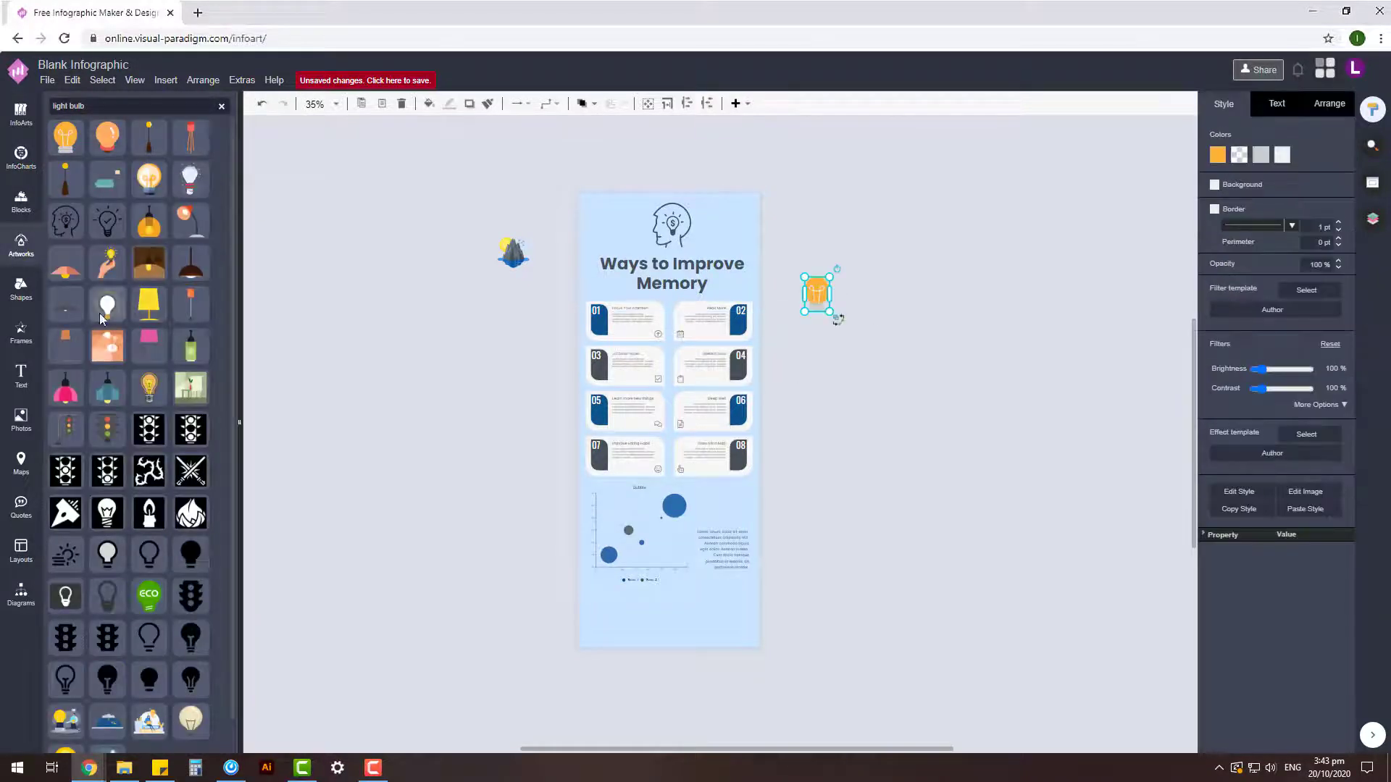
{"action": "left_click_drag", "start_coordinate": [101, 318], "coordinate": [811, 402]}
{"action": "scroll", "coordinate": [843, 490], "scroll_direction": "up", "scroll_amount": 2}
{"action": "left_click_drag", "start_coordinate": [803, 202], "coordinate": [697, 482]}
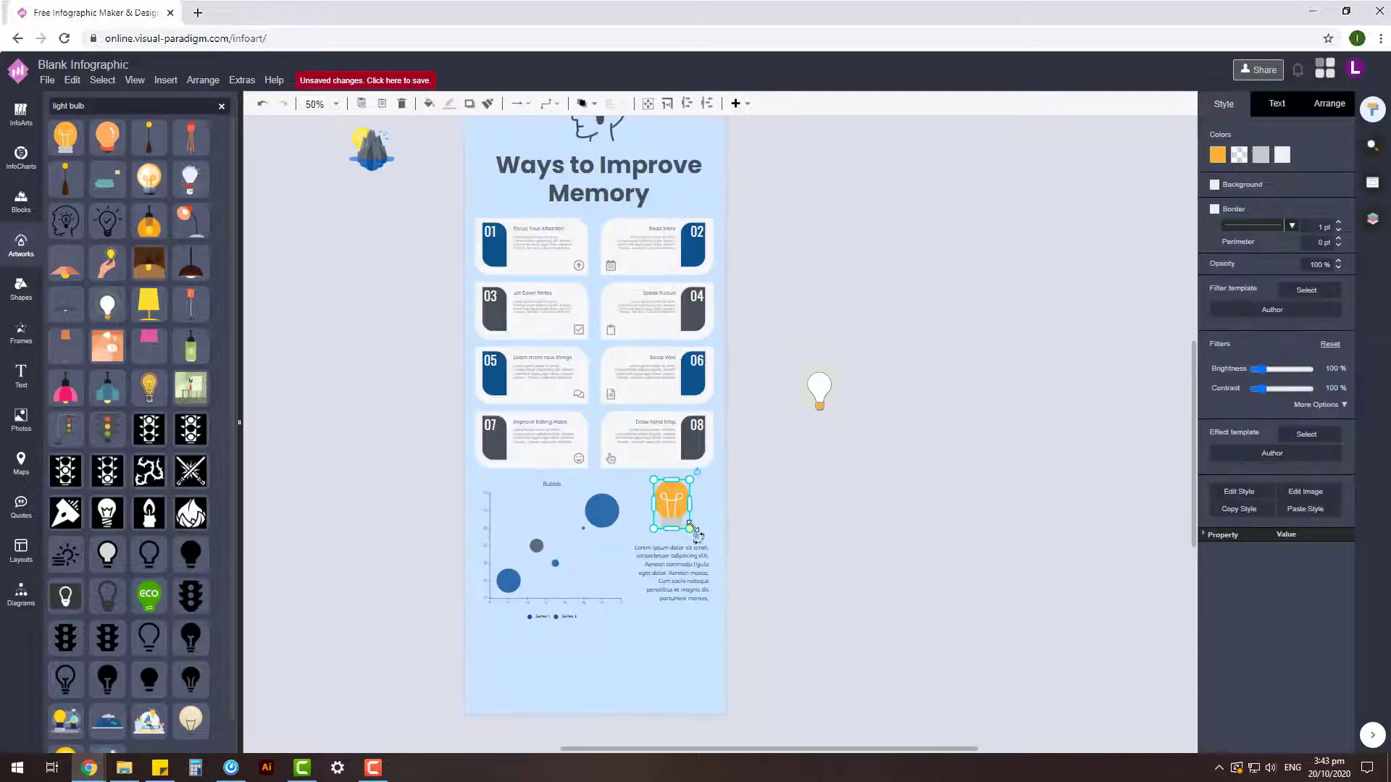
Recolour the orange light bulb yellow
{"action": "left_click", "coordinate": [901, 472]}
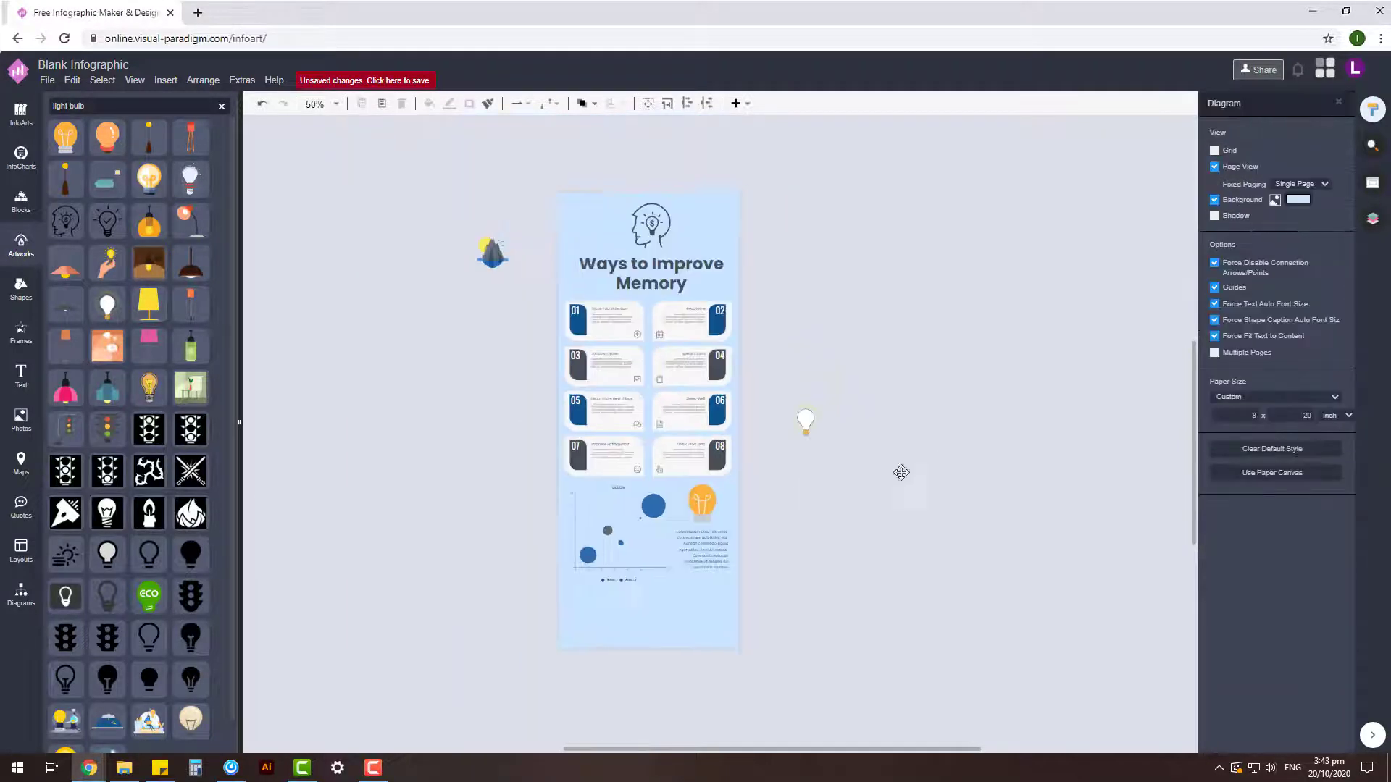
{"action": "scroll", "coordinate": [901, 472], "scroll_direction": "down", "scroll_amount": 2}
{"action": "left_click", "coordinate": [441, 274]}
{"action": "left_click", "coordinate": [1333, 161]}
{"action": "left_click", "coordinate": [1292, 450]}
{"action": "left_click", "coordinate": [752, 545]}
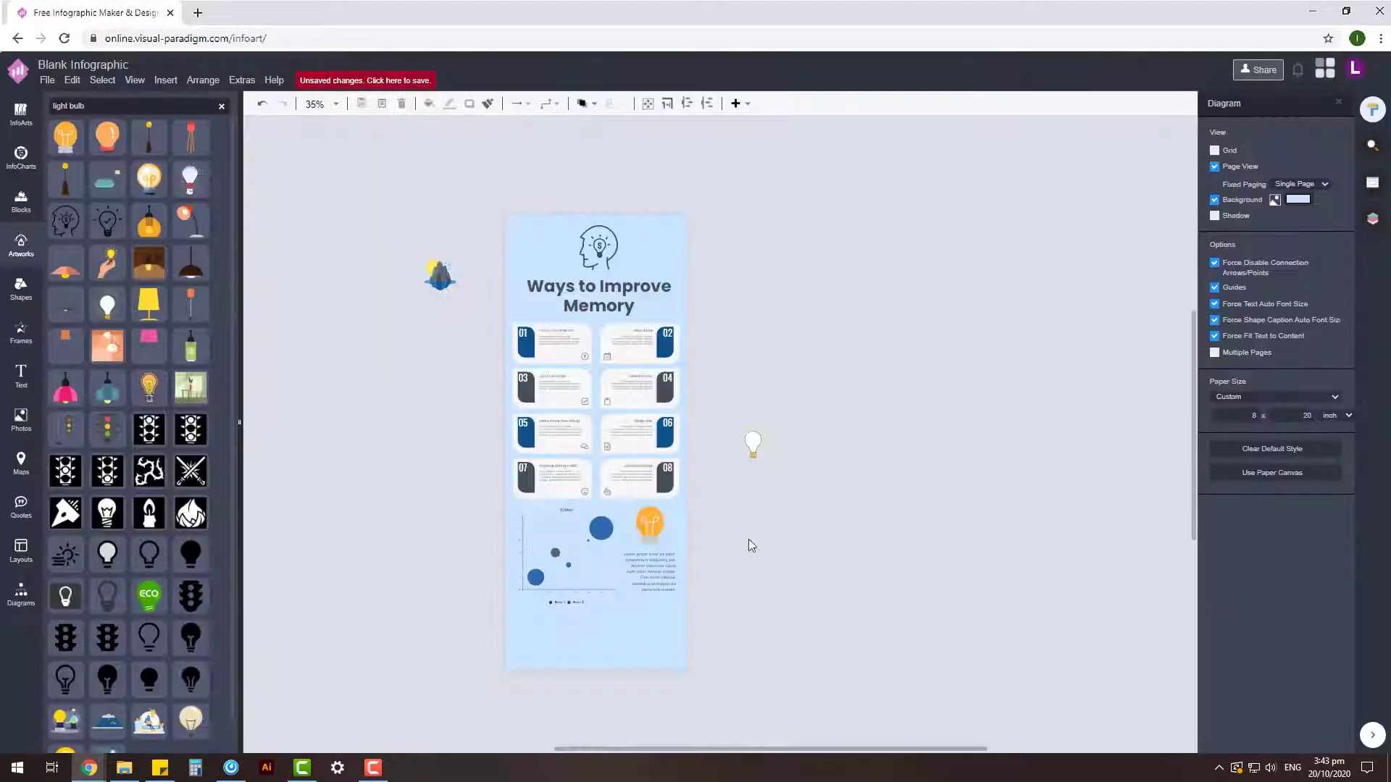
{"action": "left_click", "coordinate": [649, 523]}
{"action": "left_click", "coordinate": [1217, 154]}
{"action": "left_click", "coordinate": [1340, 449]}
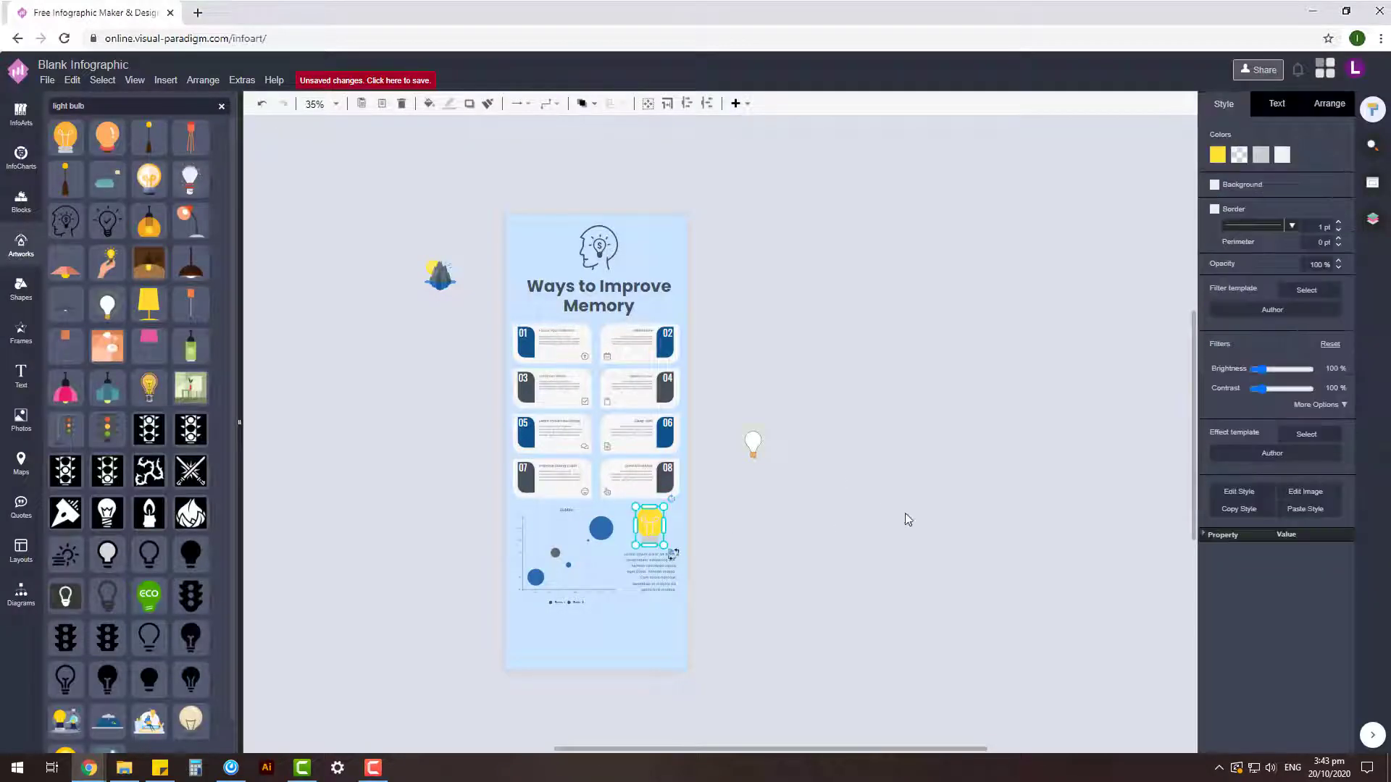
{"action": "left_click", "coordinate": [909, 492]}
Try further colour pickers on the bulb, cancelling each without changes
{"action": "left_click", "coordinate": [649, 523]}
{"action": "left_click", "coordinate": [1282, 154]}
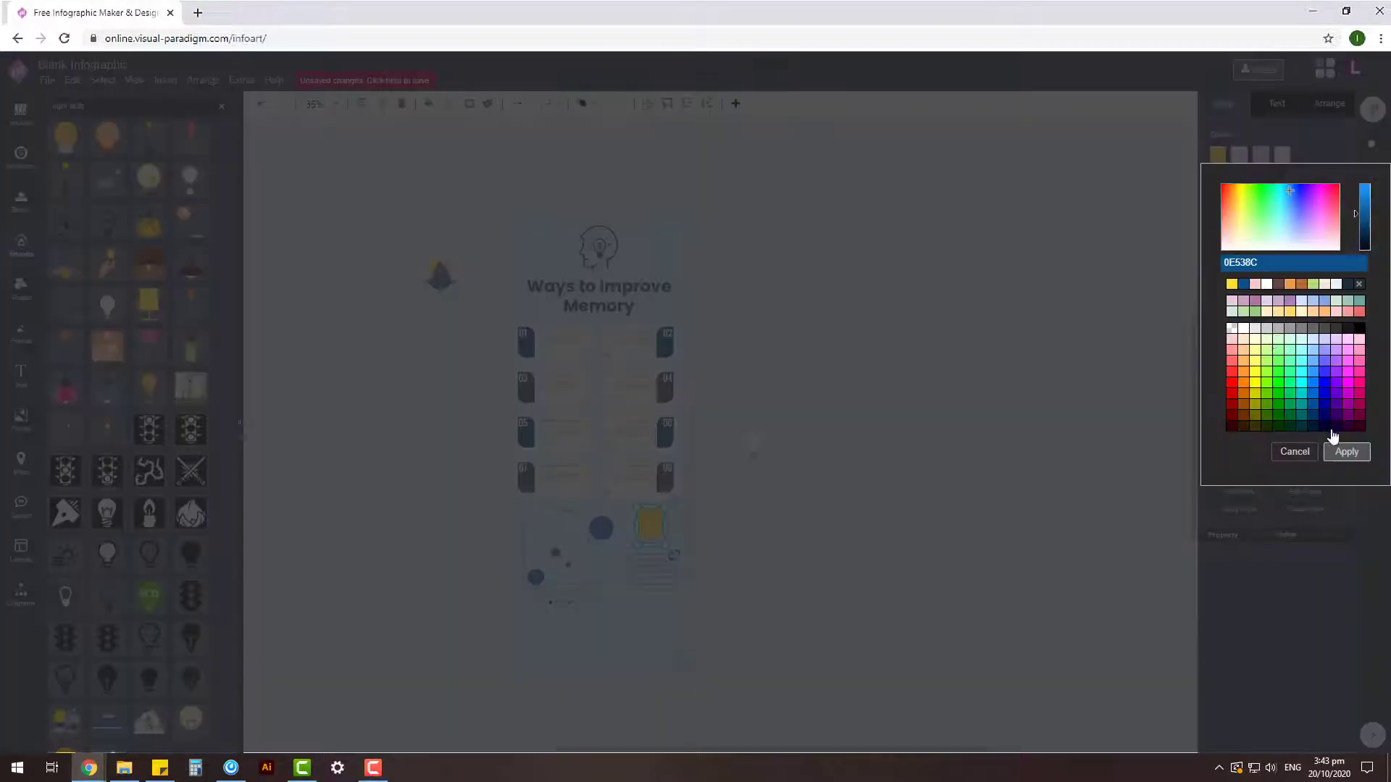
{"action": "left_click", "coordinate": [878, 510]}
{"action": "left_click", "coordinate": [650, 523]}
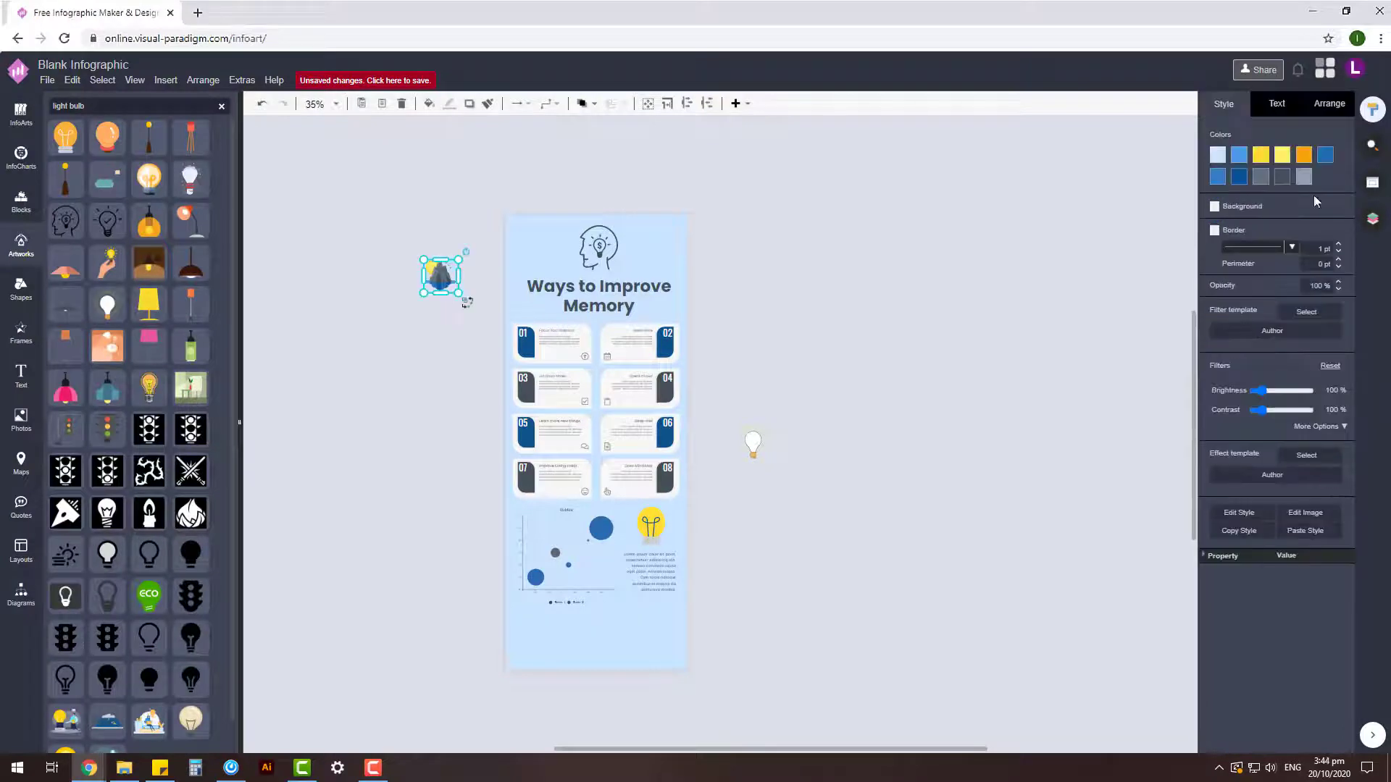
{"action": "left_click", "coordinate": [1282, 154]}
{"action": "left_click", "coordinate": [1293, 472]}
{"action": "left_click", "coordinate": [1261, 154]}
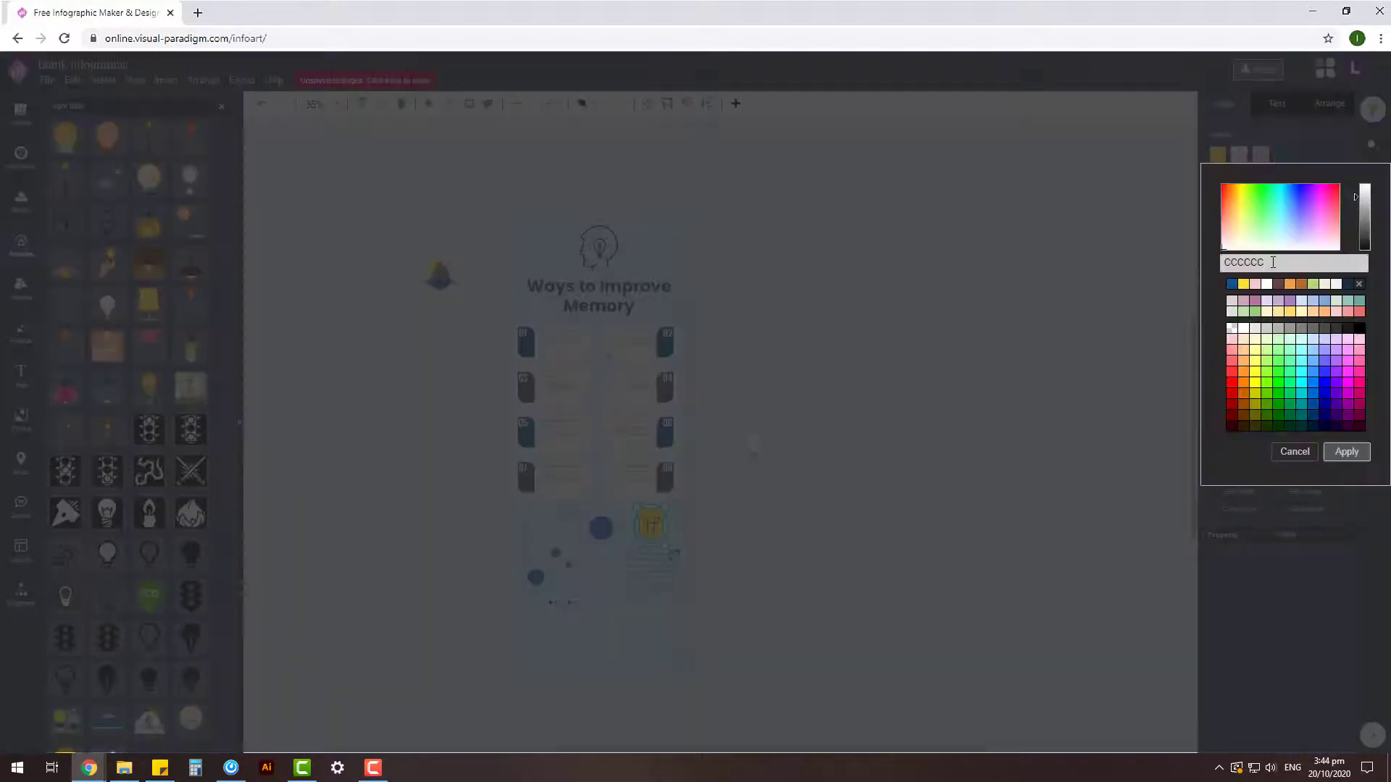
{"action": "left_click", "coordinate": [935, 459]}
{"action": "left_click", "coordinate": [656, 535]}
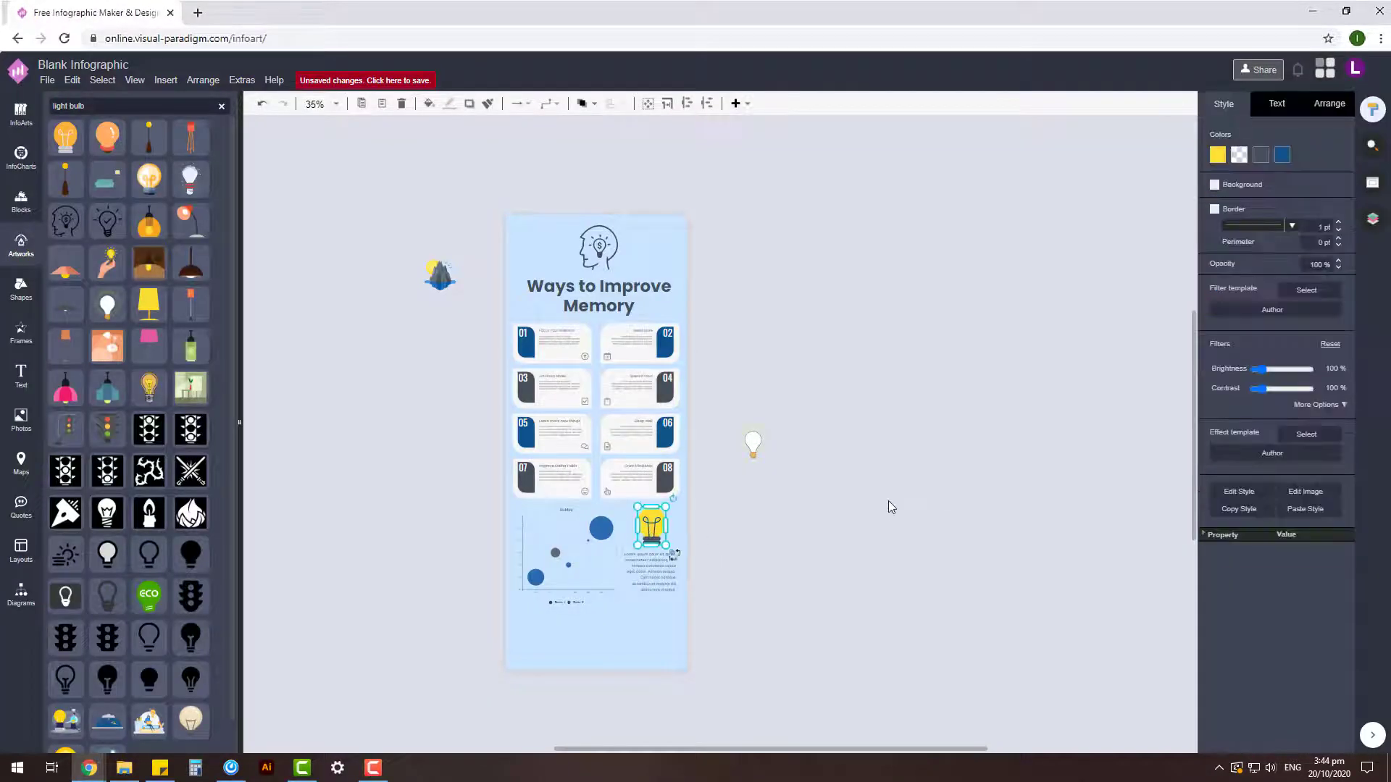
{"action": "left_click", "coordinate": [867, 529]}
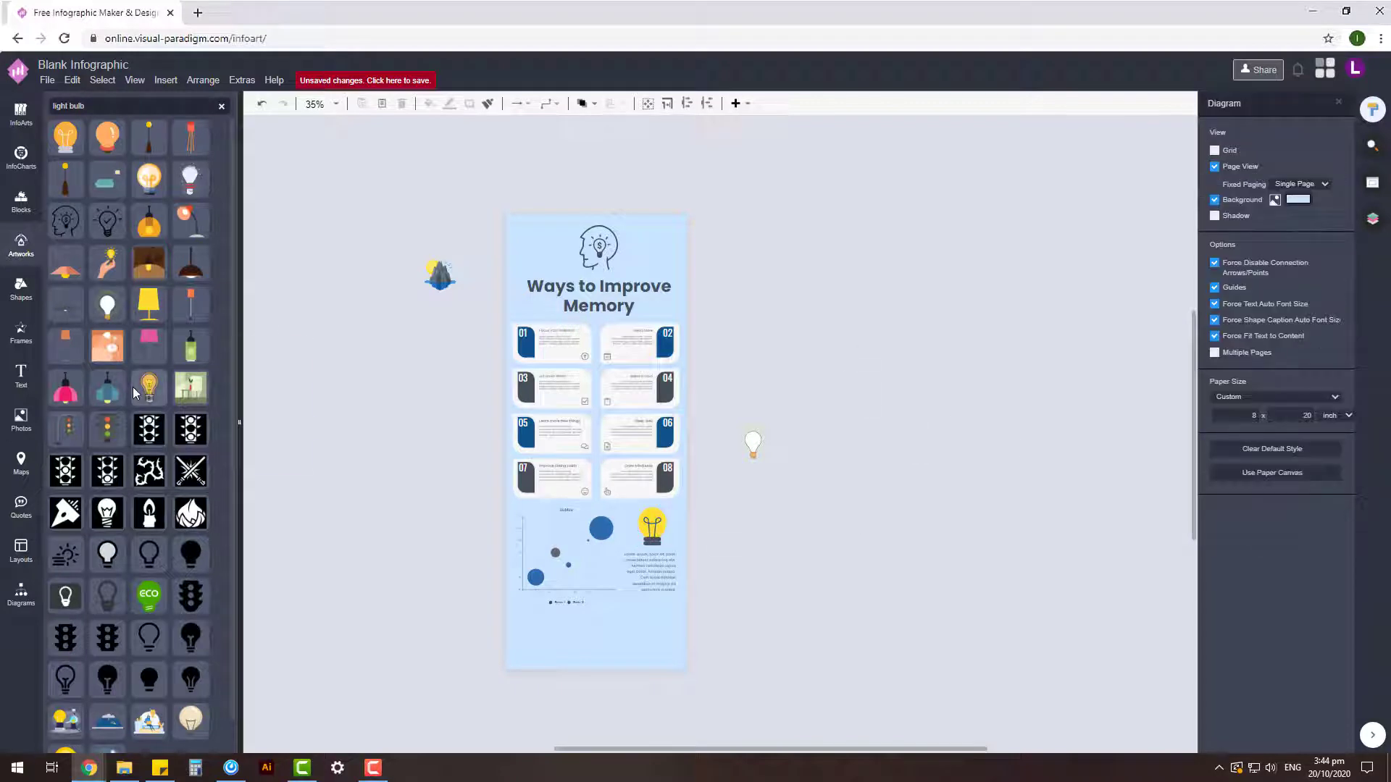
Check the yellow bulb and the overall infographic layout
{"action": "scroll", "coordinate": [133, 387], "scroll_direction": "down", "scroll_amount": 1}
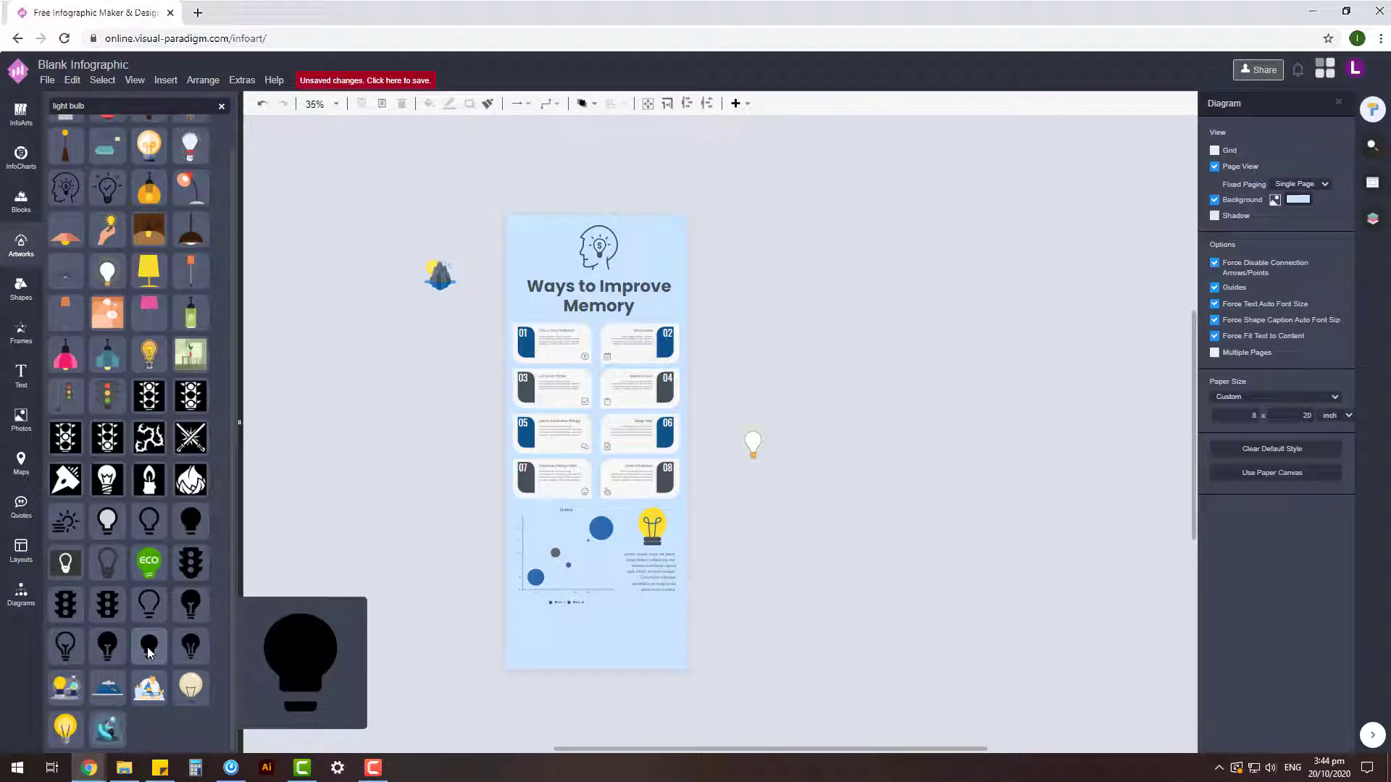
{"action": "left_click", "coordinate": [650, 536]}
{"action": "left_click", "coordinate": [942, 502]}
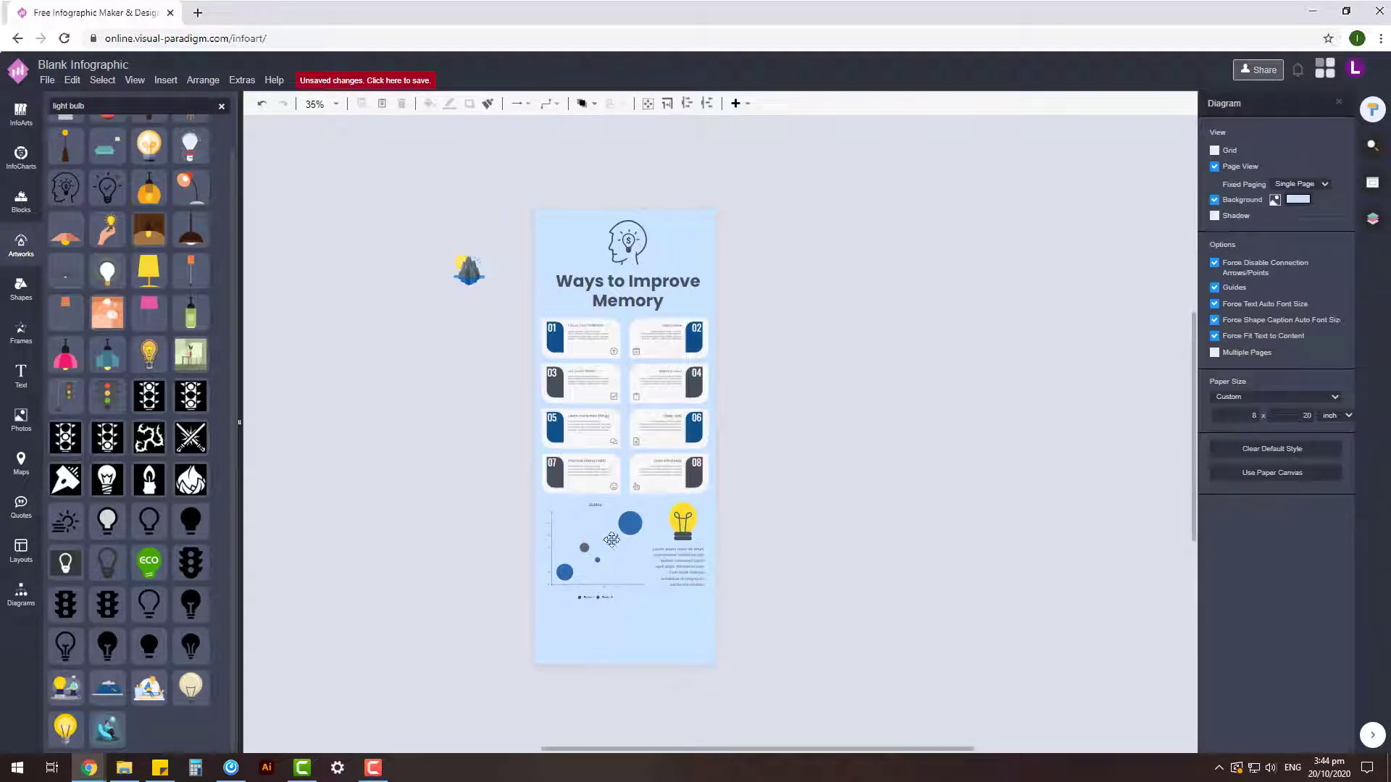
{"action": "left_click_drag", "start_coordinate": [796, 661], "coordinate": [497, 170]}
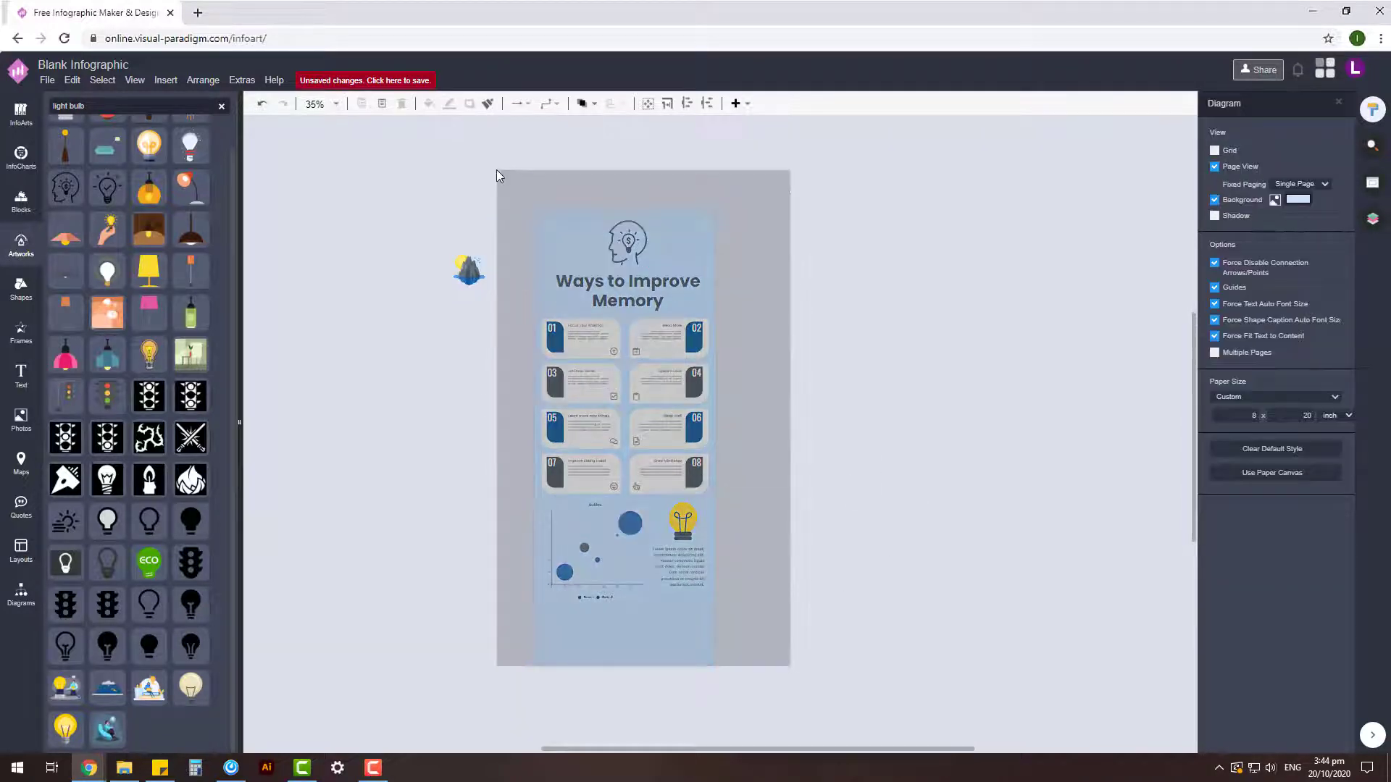
{"action": "left_click", "coordinate": [792, 233]}
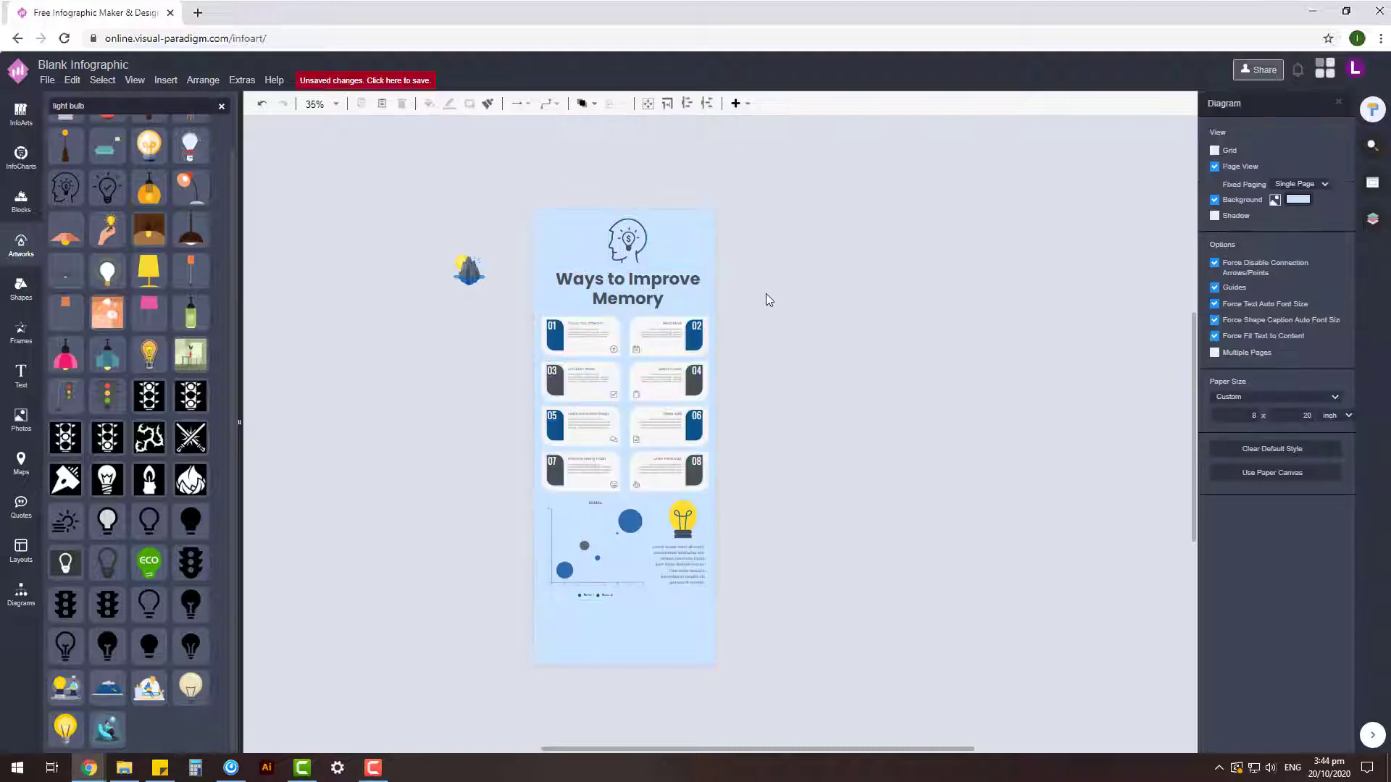
{"action": "mouse_move", "coordinate": [149, 353]}
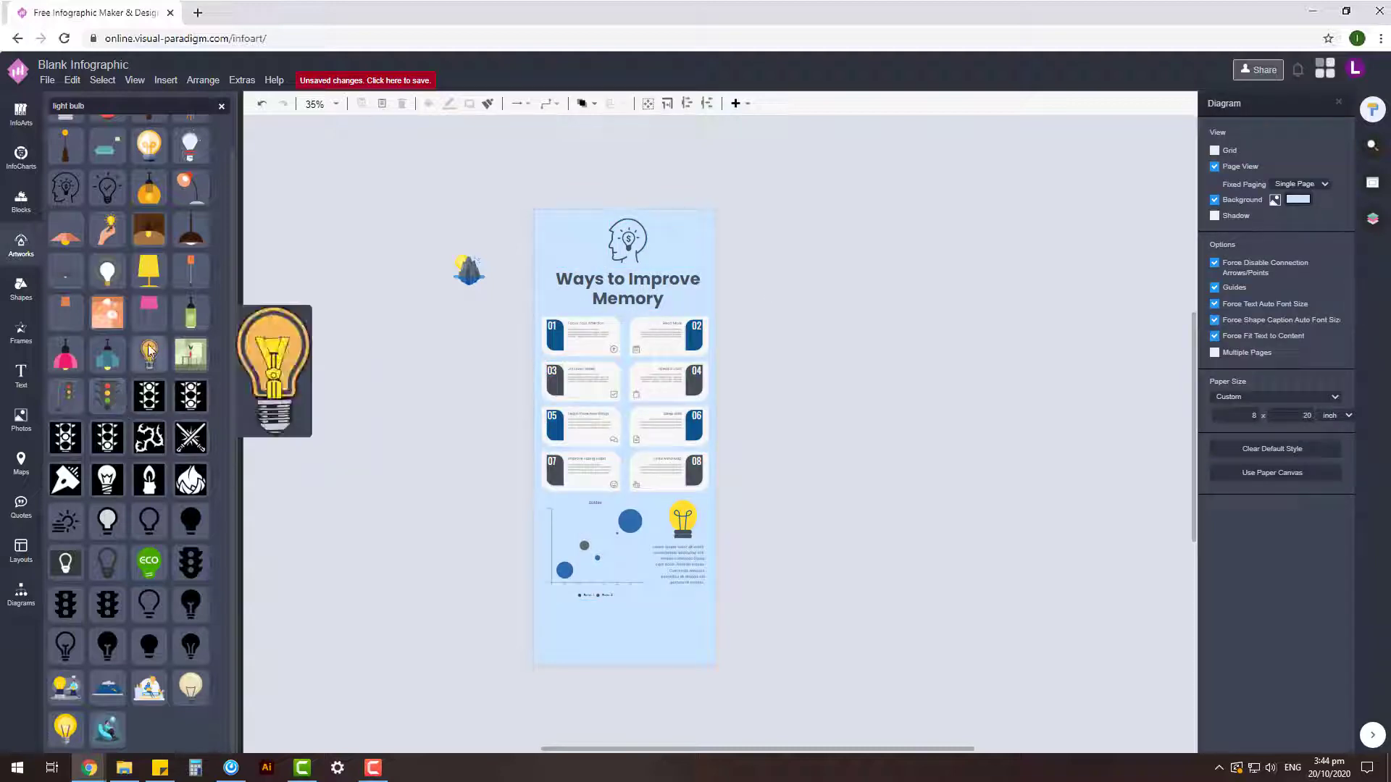
{"action": "left_click", "coordinate": [21, 114]}
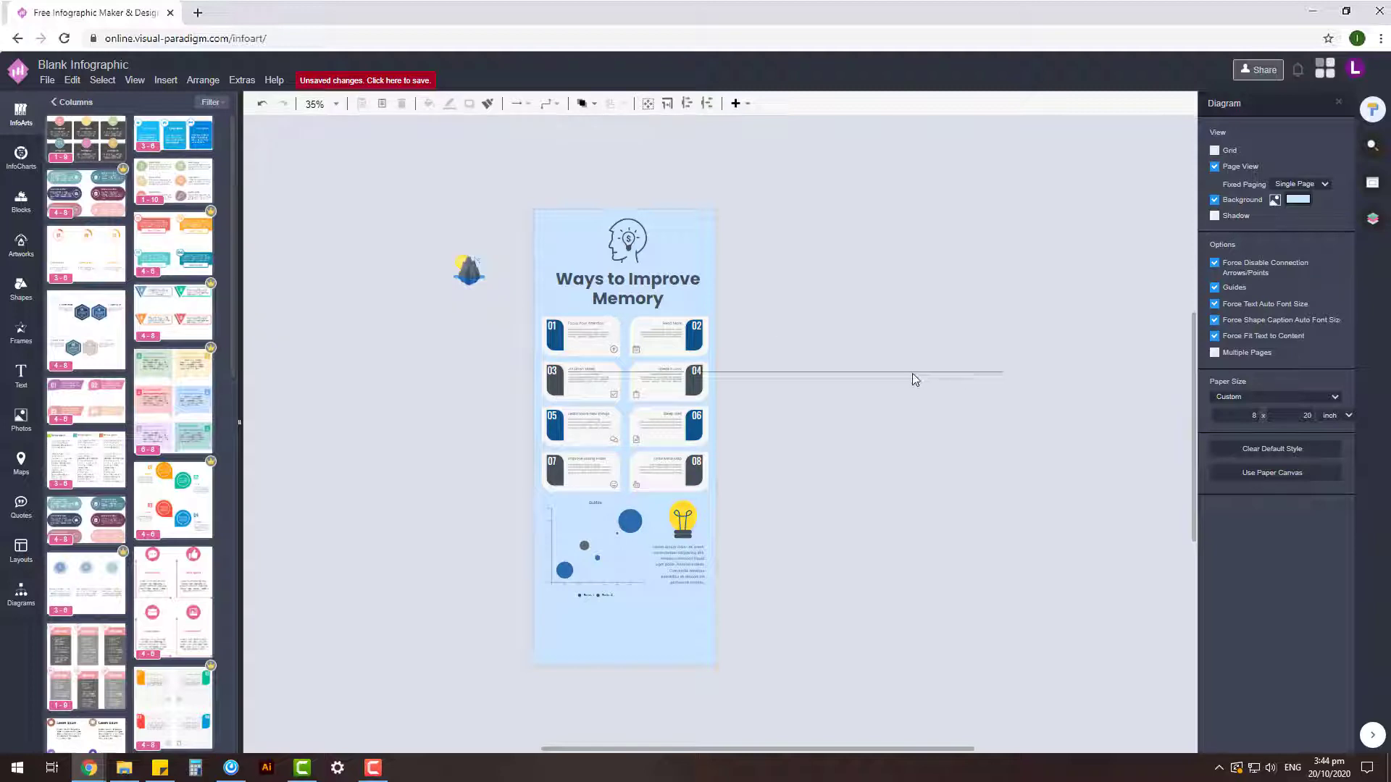
Place a one-row, three-card Columns template stretched along the page bottom
{"action": "mouse_move", "coordinate": [915, 378]}
{"action": "left_mouse_down"}
{"action": "mouse_move", "coordinate": [927, 370]}
{"action": "mouse_move", "coordinate": [735, 570]}
{"action": "left_mouse_up"}
{"action": "scroll", "coordinate": [715, 579], "scroll_direction": "up", "scroll_amount": 3}
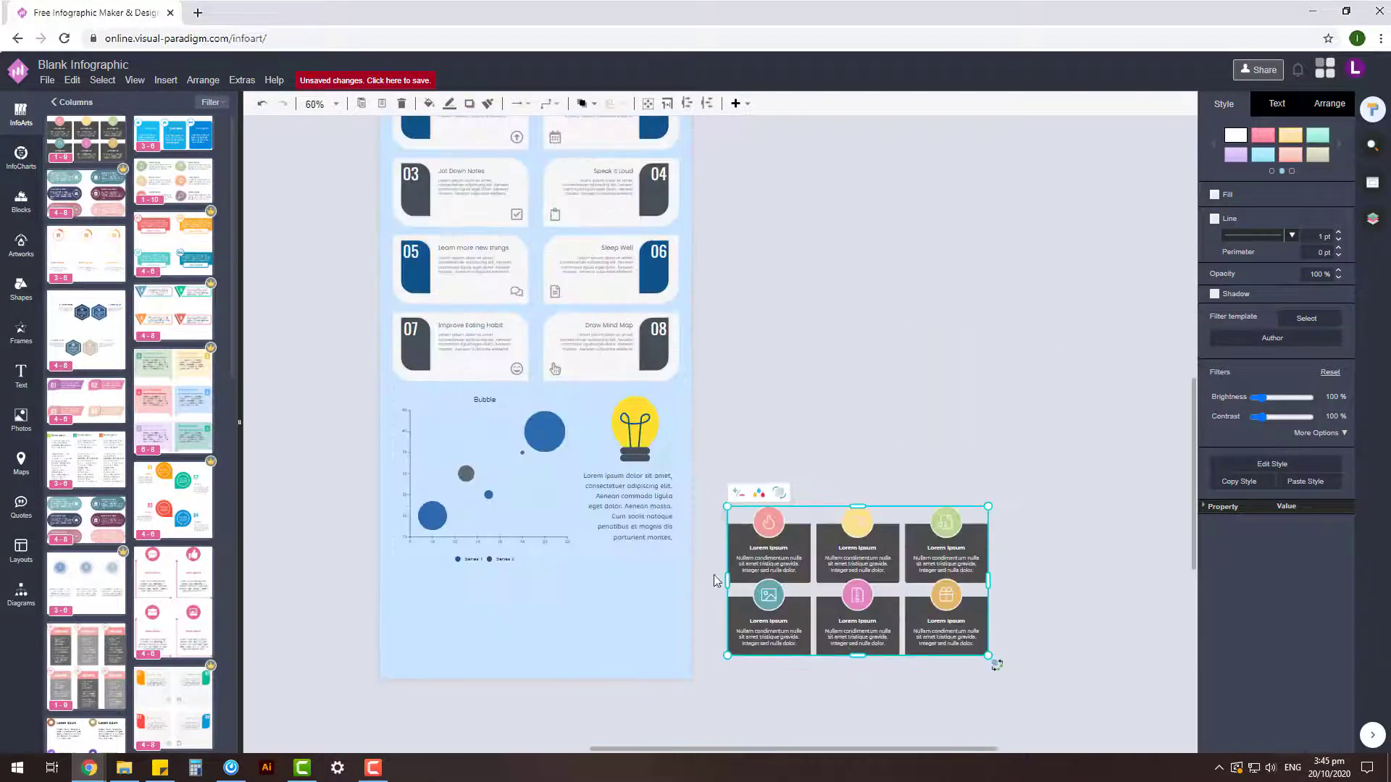
{"action": "left_click", "coordinate": [740, 492]}
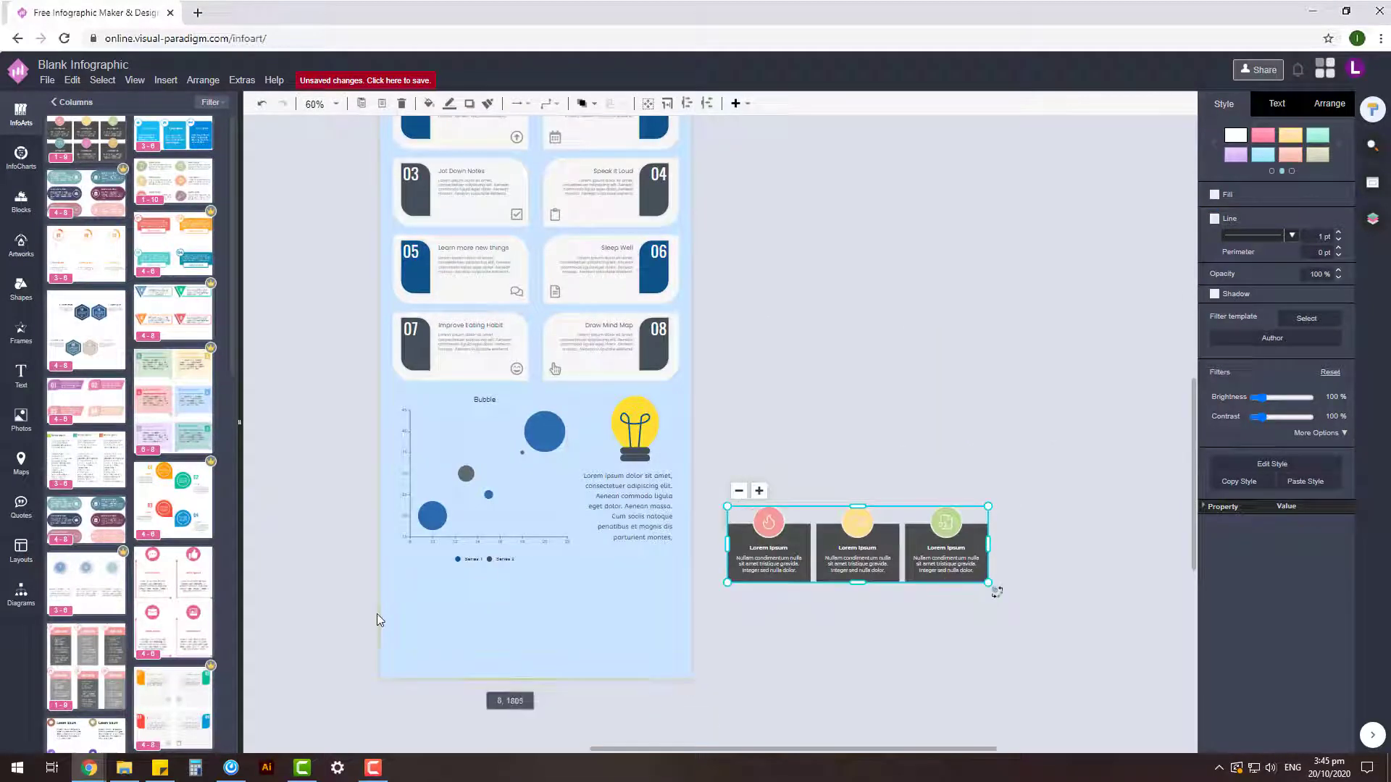
{"action": "left_click_drag", "start_coordinate": [377, 620], "coordinate": [378, 609]}
{"action": "left_click_drag", "start_coordinate": [640, 625], "coordinate": [692, 625]}
{"action": "left_click", "coordinate": [411, 573]}
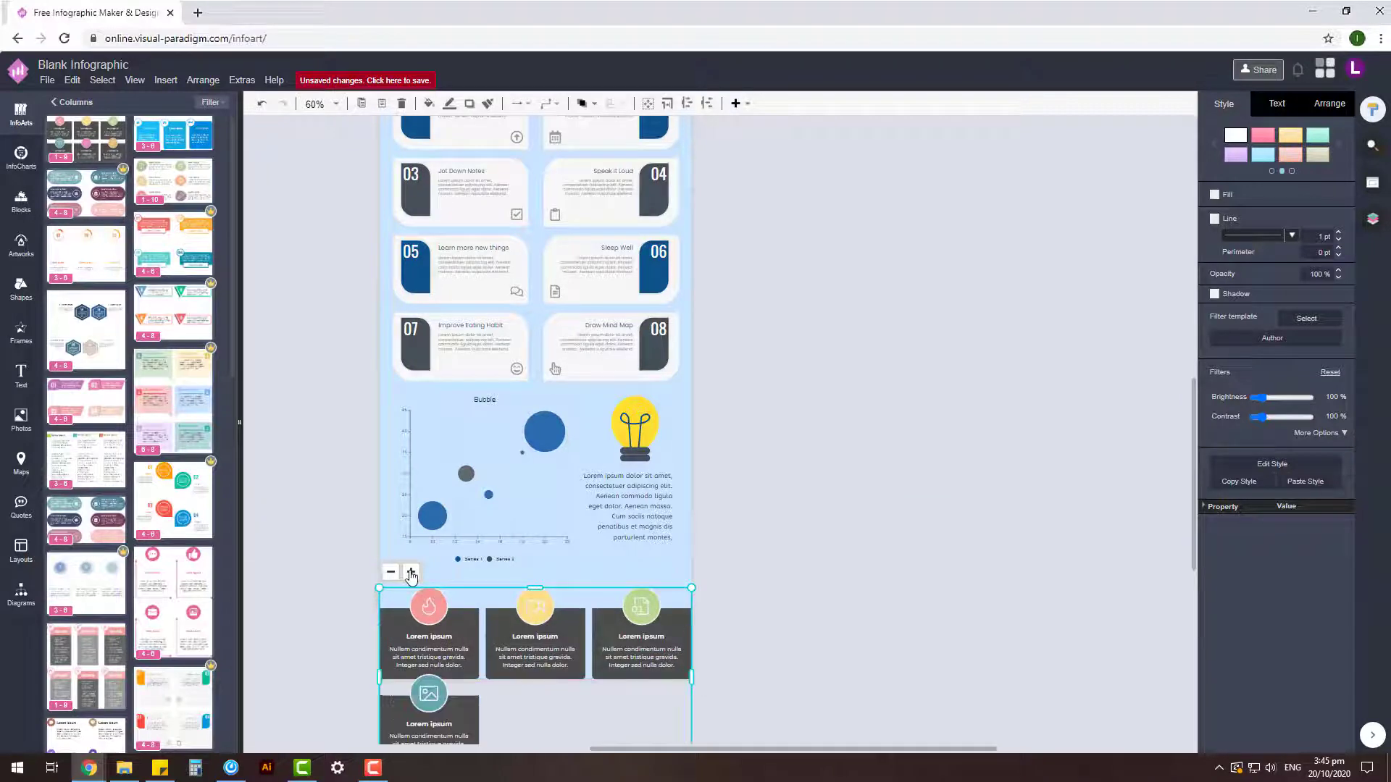
{"action": "left_click", "coordinate": [390, 573]}
{"action": "left_click", "coordinate": [869, 533]}
Review the chart, tip cards and head icon, undoing two recent changes
{"action": "scroll", "coordinate": [869, 507], "scroll_direction": "down", "scroll_amount": 2}
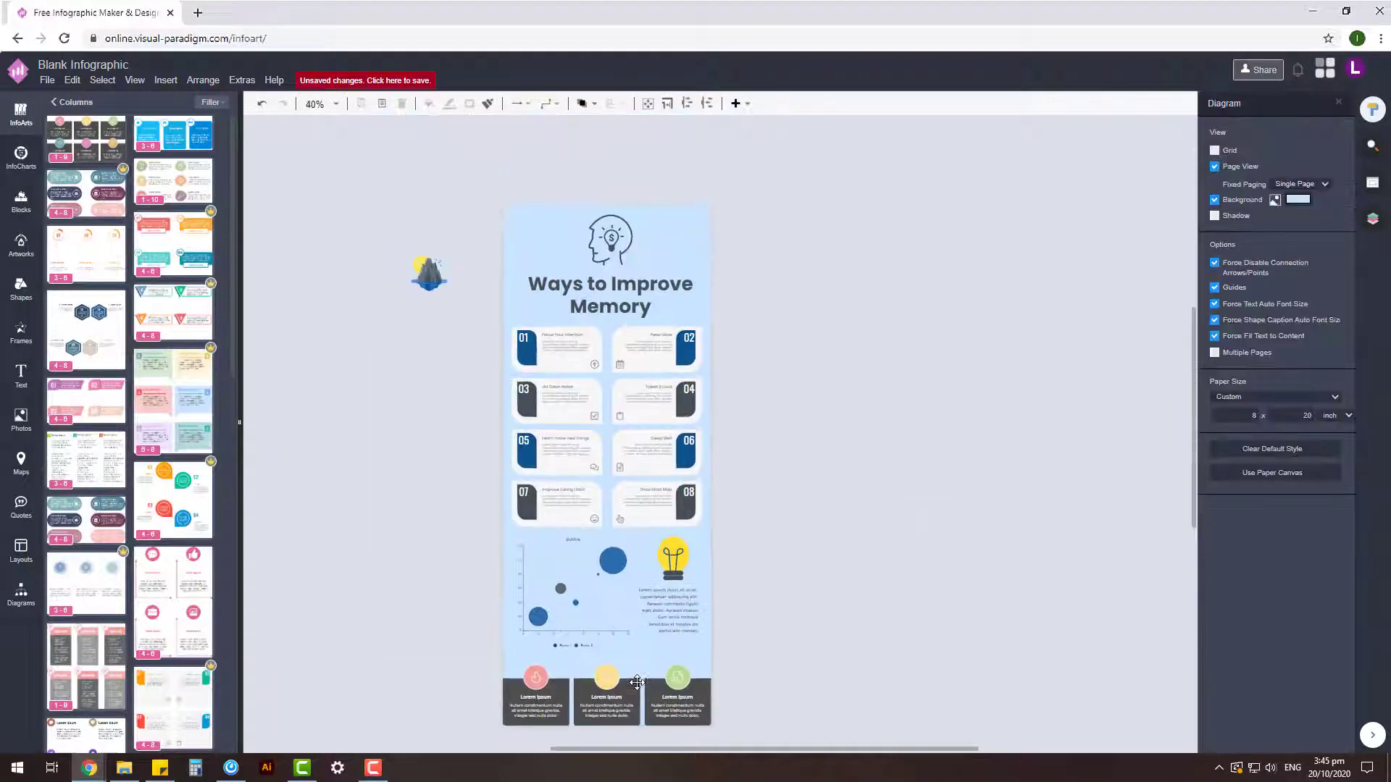
{"action": "scroll", "coordinate": [637, 682], "scroll_direction": "down", "scroll_amount": 1}
{"action": "left_click", "coordinate": [573, 529]}
{"action": "left_click", "coordinate": [656, 283]}
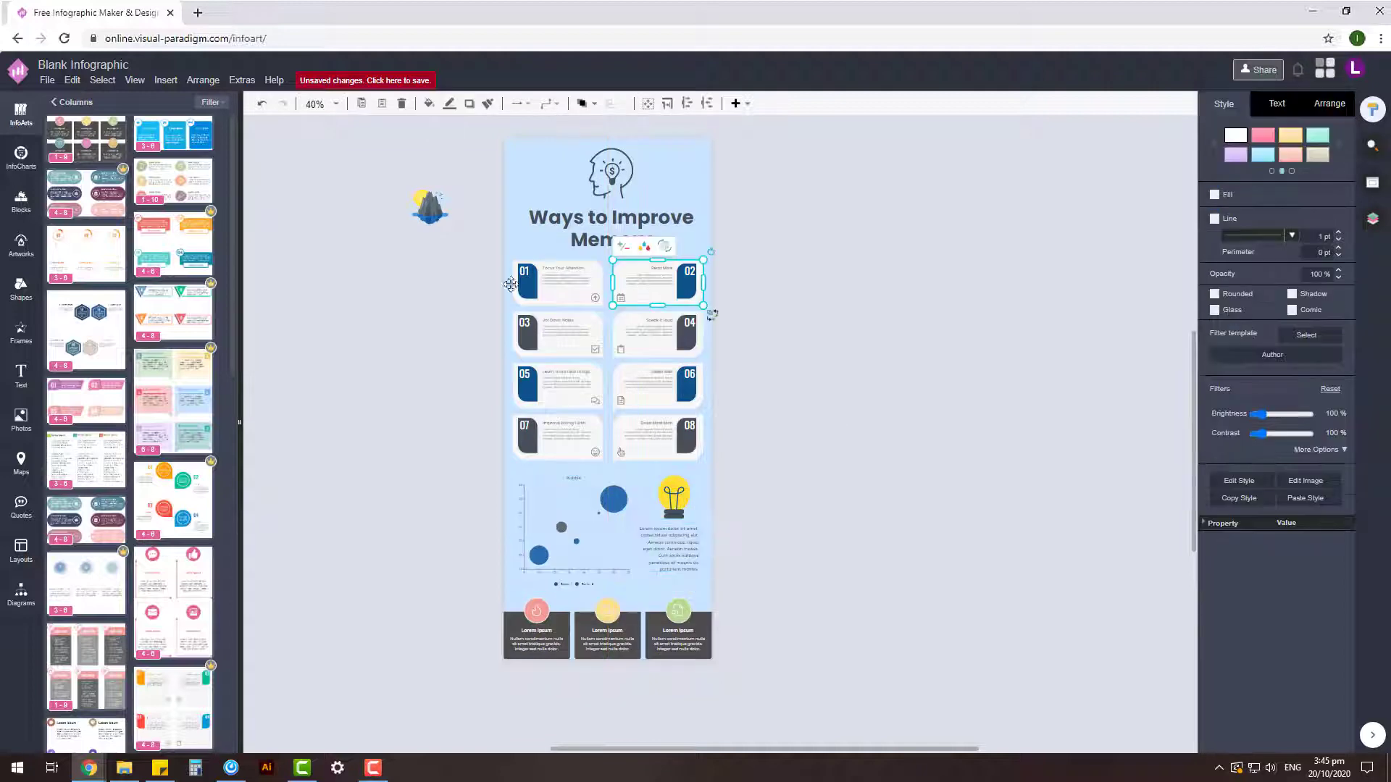
{"action": "left_click", "coordinate": [510, 284]}
{"action": "left_click", "coordinate": [907, 218]}
{"action": "left_click", "coordinate": [627, 161]}
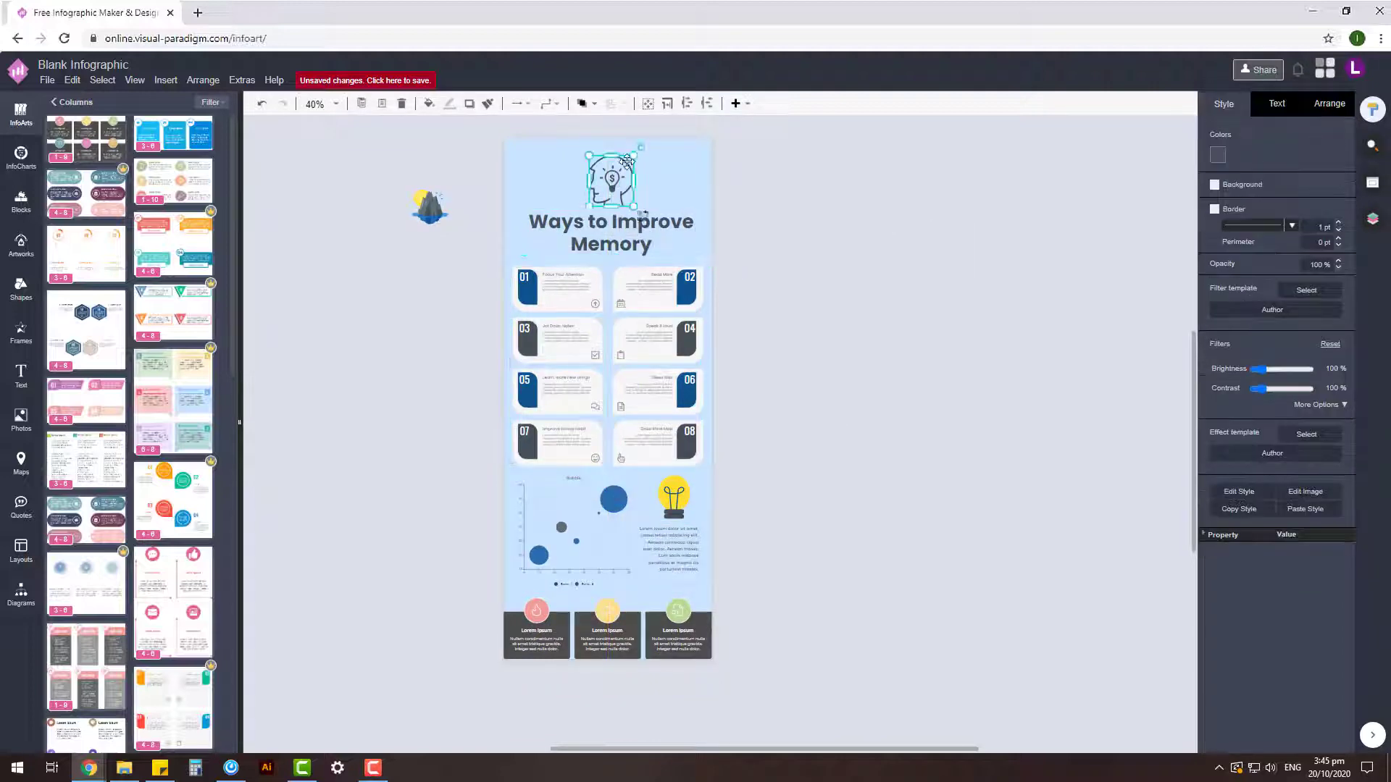
{"action": "key", "text": "ctrl+z"}
{"action": "key", "text": "ctrl+z"}
{"action": "key", "text": "ctrl+z"}
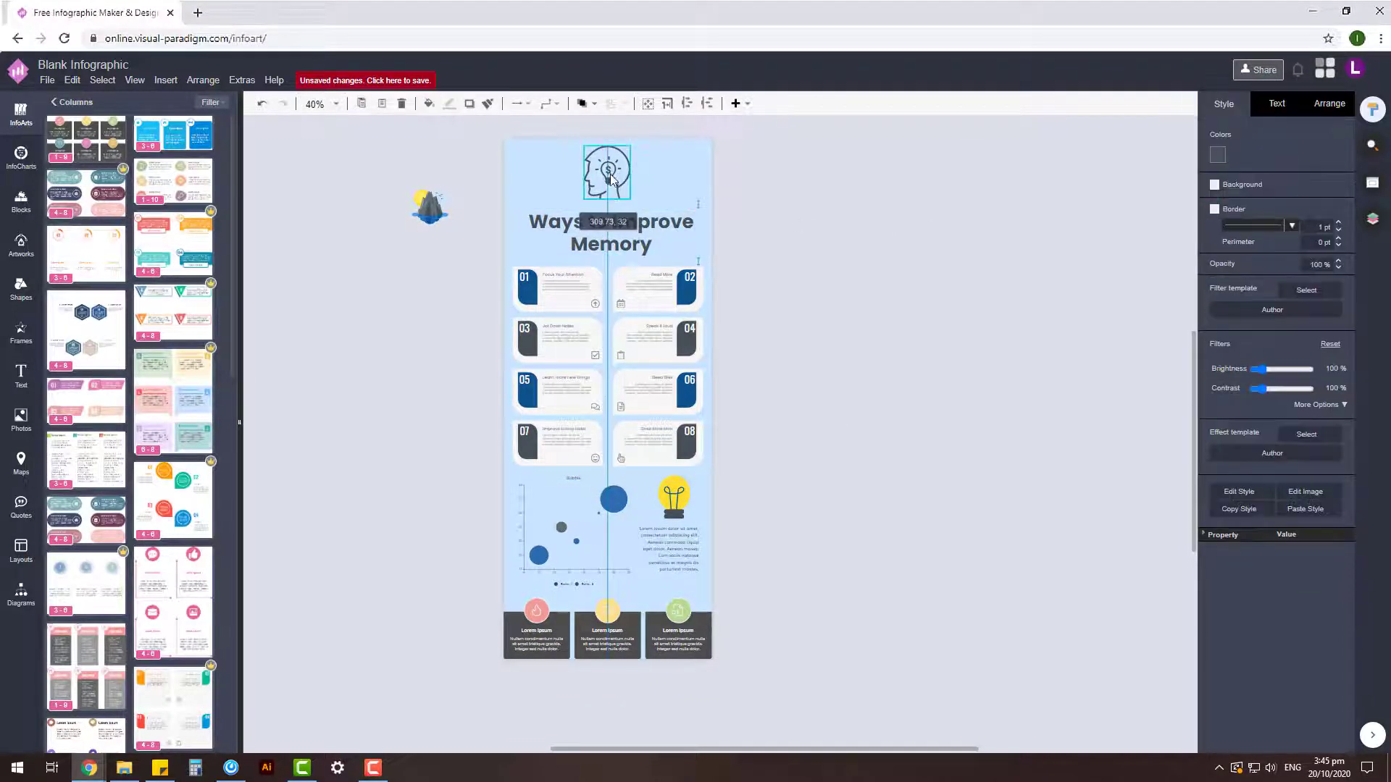
{"action": "key", "text": "ctrl+z"}
{"action": "key", "text": "ctrl+z"}
{"action": "key", "text": "ctrl+z"}
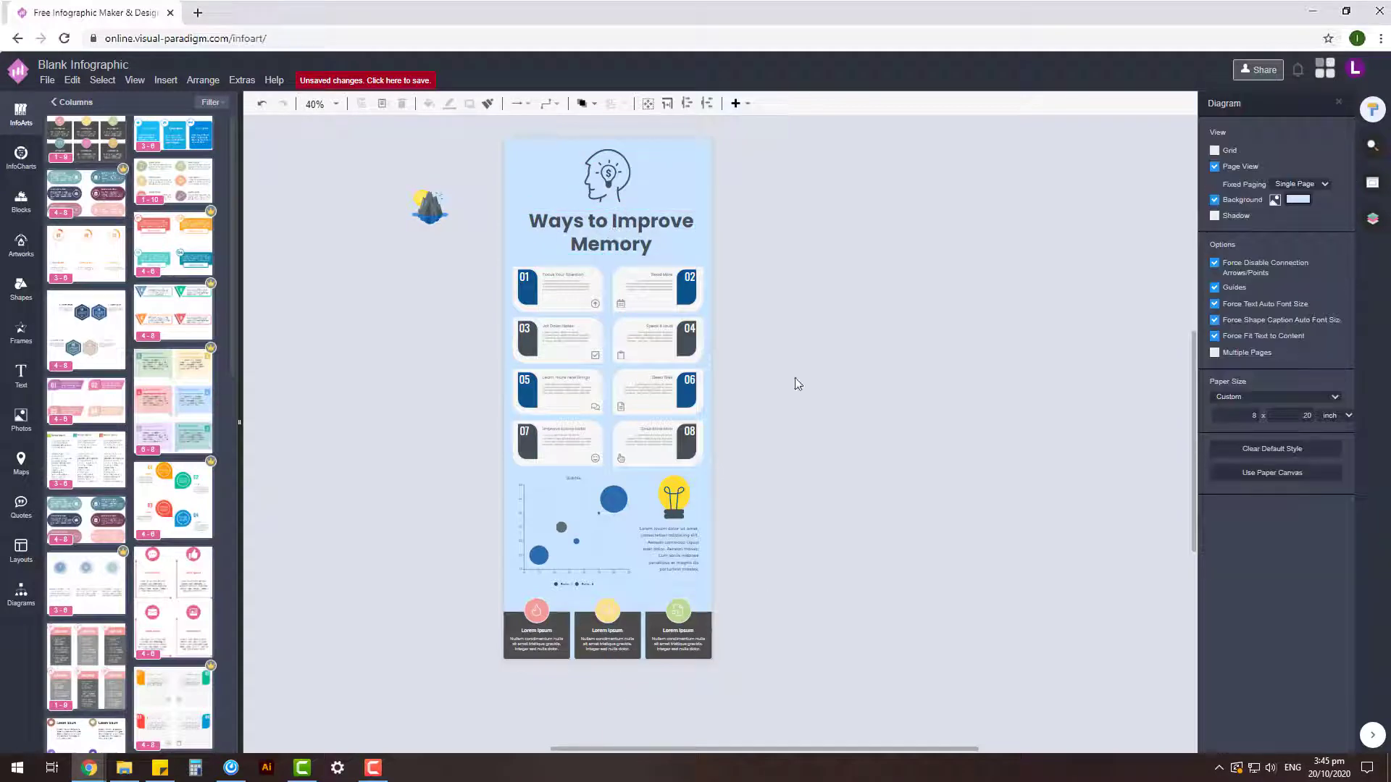
Select the bottom card row and bring up its infographic colour themes
{"action": "left_click", "coordinate": [574, 623]}
{"action": "left_click", "coordinate": [824, 583]}
{"action": "left_click", "coordinate": [540, 634]}
{"action": "left_click", "coordinate": [533, 592]}
{"action": "left_click", "coordinate": [580, 655]}
{"action": "left_click", "coordinate": [674, 497]}
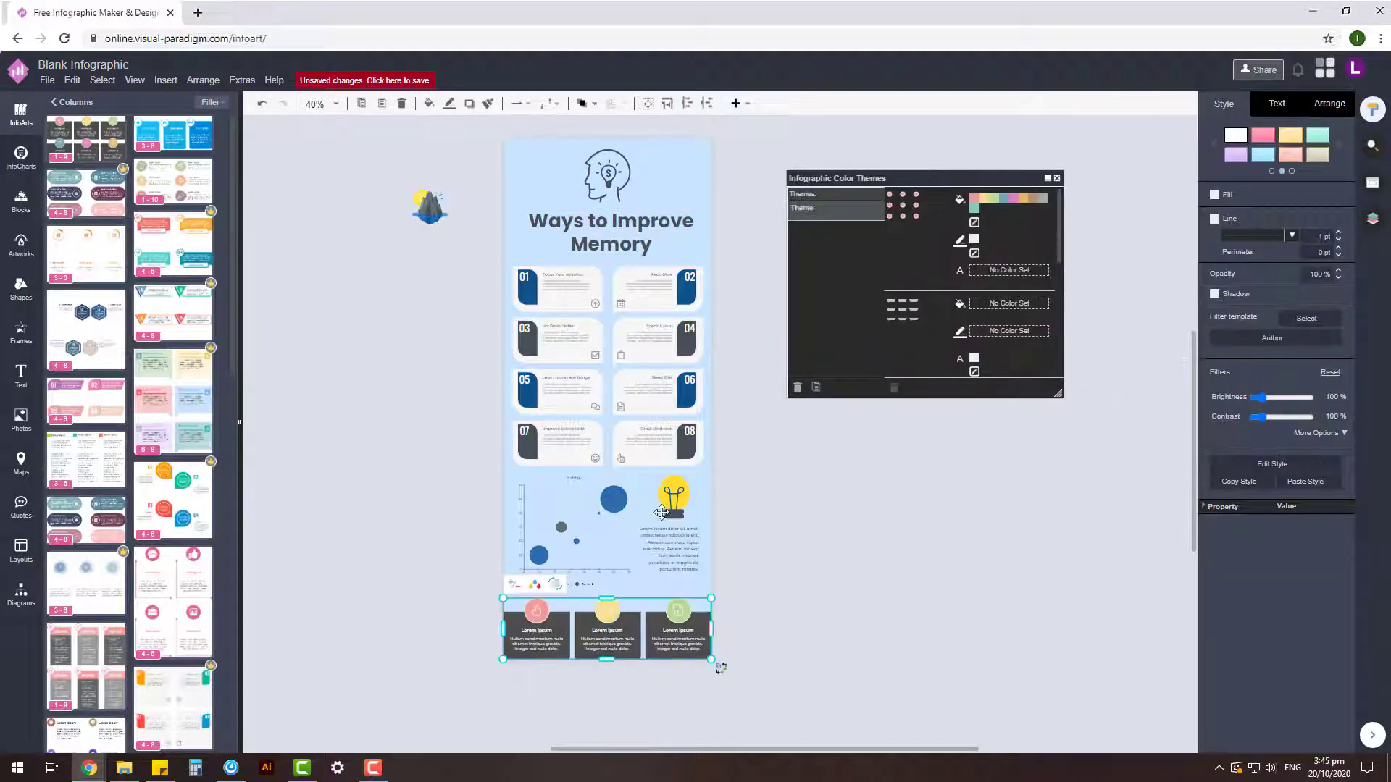
{"action": "left_click", "coordinate": [1236, 190]}
{"action": "left_click", "coordinate": [1290, 450]}
Remove the extra theme colour row, set fill to yellow and lines dark blue
{"action": "left_click", "coordinate": [607, 611]}
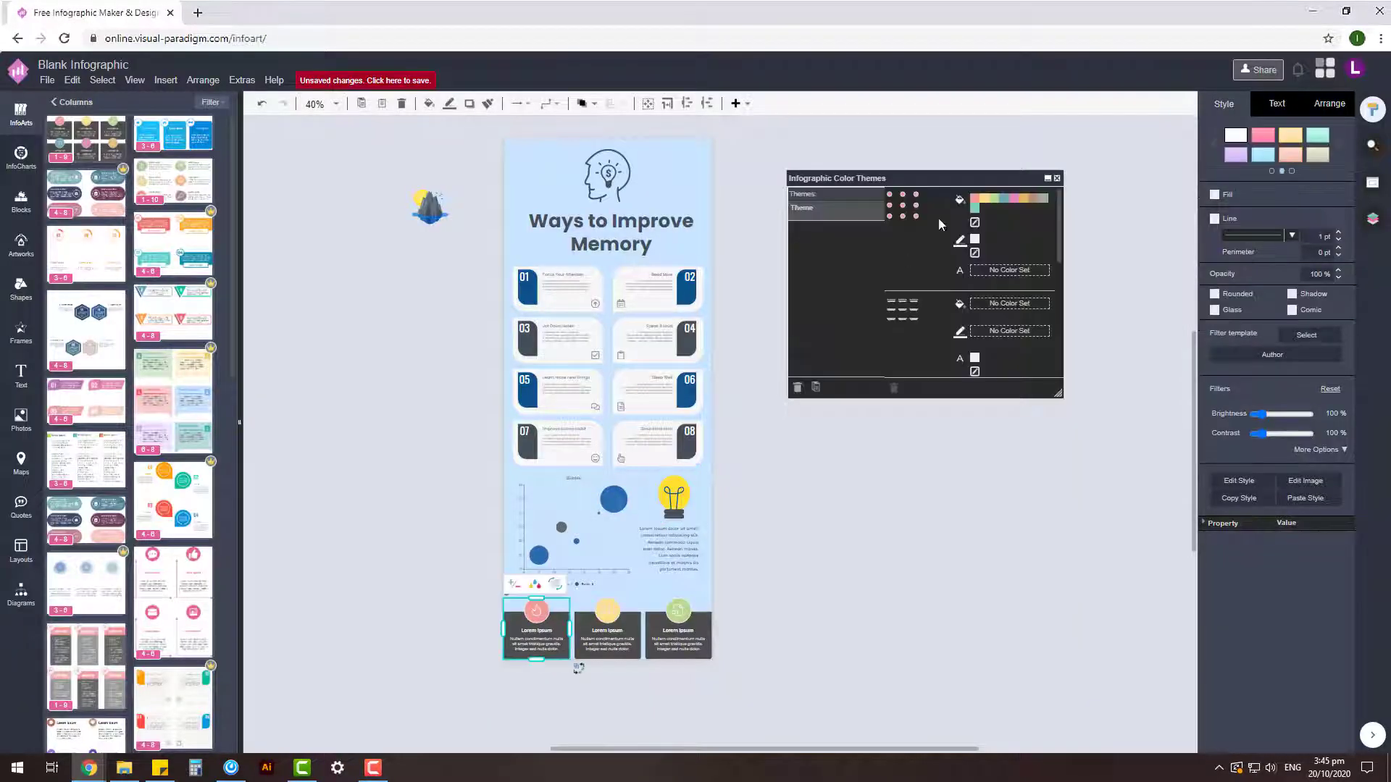
{"action": "left_click", "coordinate": [986, 222]}
{"action": "left_click", "coordinate": [974, 197]}
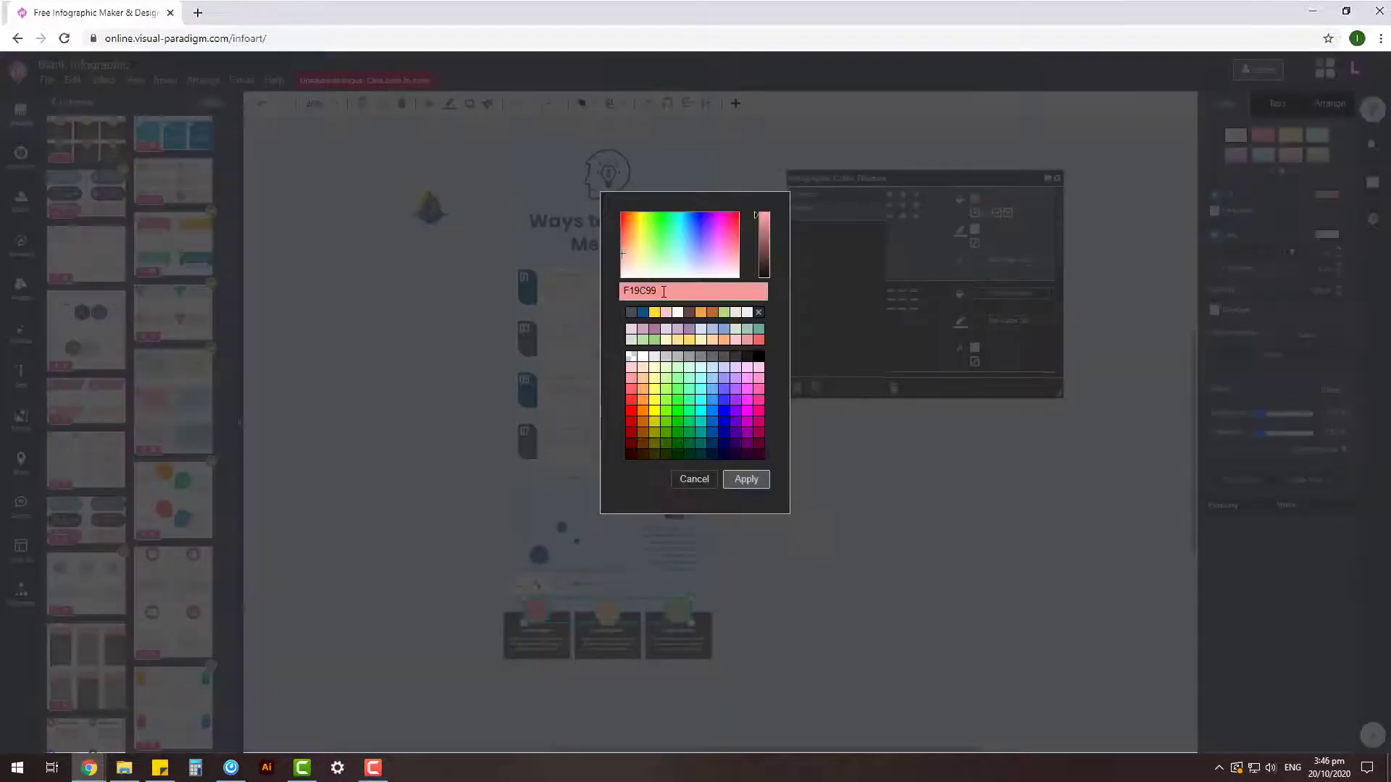
{"action": "left_click", "coordinate": [745, 478]}
{"action": "left_click", "coordinate": [1000, 261]}
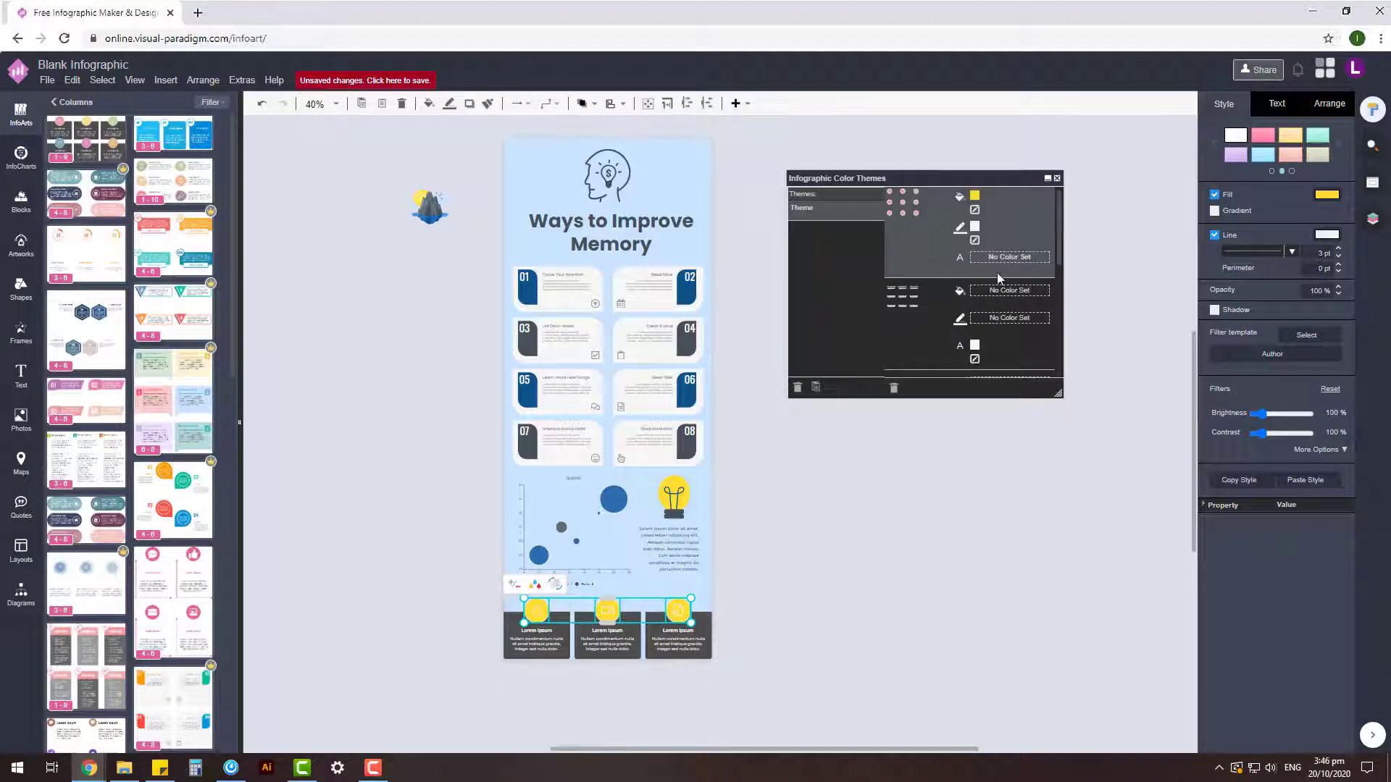
{"action": "left_click", "coordinate": [976, 239]}
{"action": "double_click", "coordinate": [652, 315]}
Set the theme's icon fill colour to blue and apply it
{"action": "left_click", "coordinate": [927, 304]}
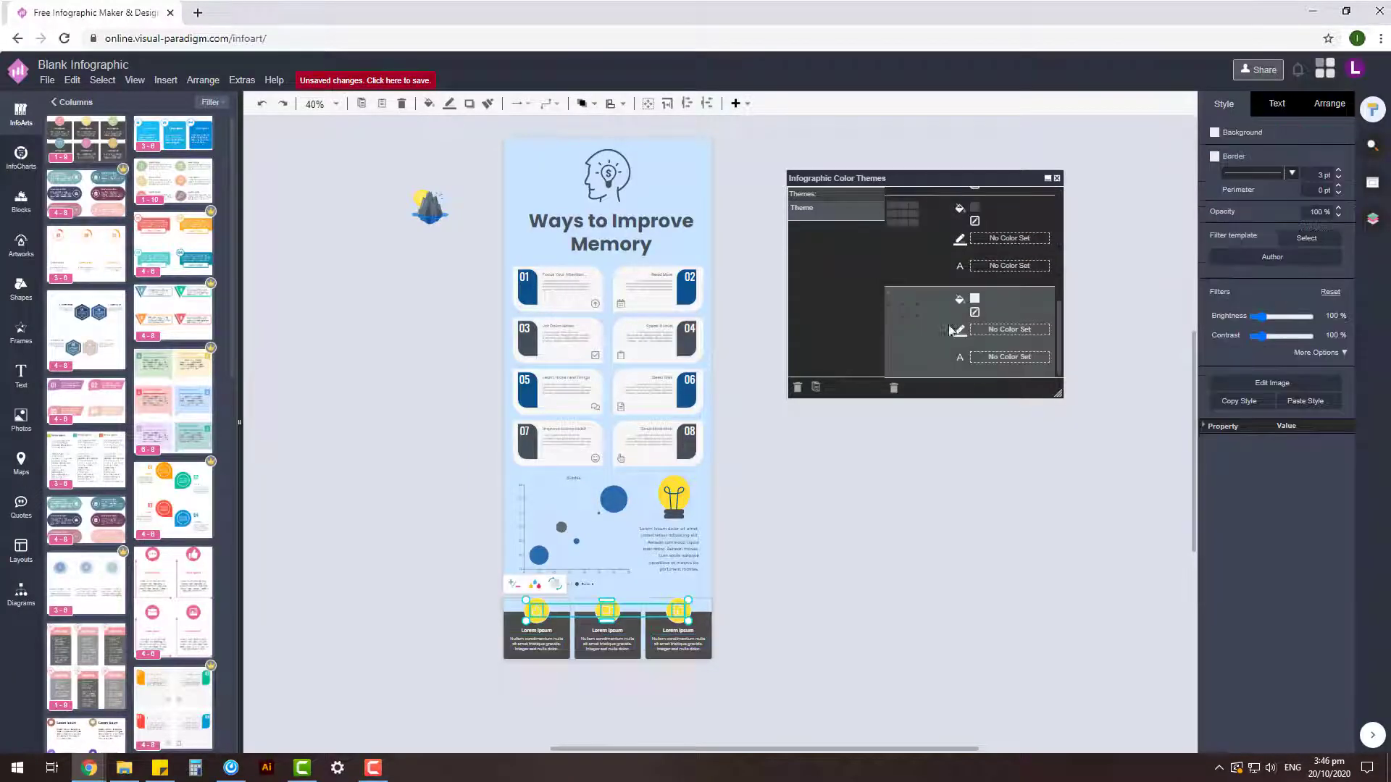
{"action": "left_click", "coordinate": [975, 300]}
{"action": "left_click", "coordinate": [651, 353]}
{"action": "left_click", "coordinate": [744, 482]}
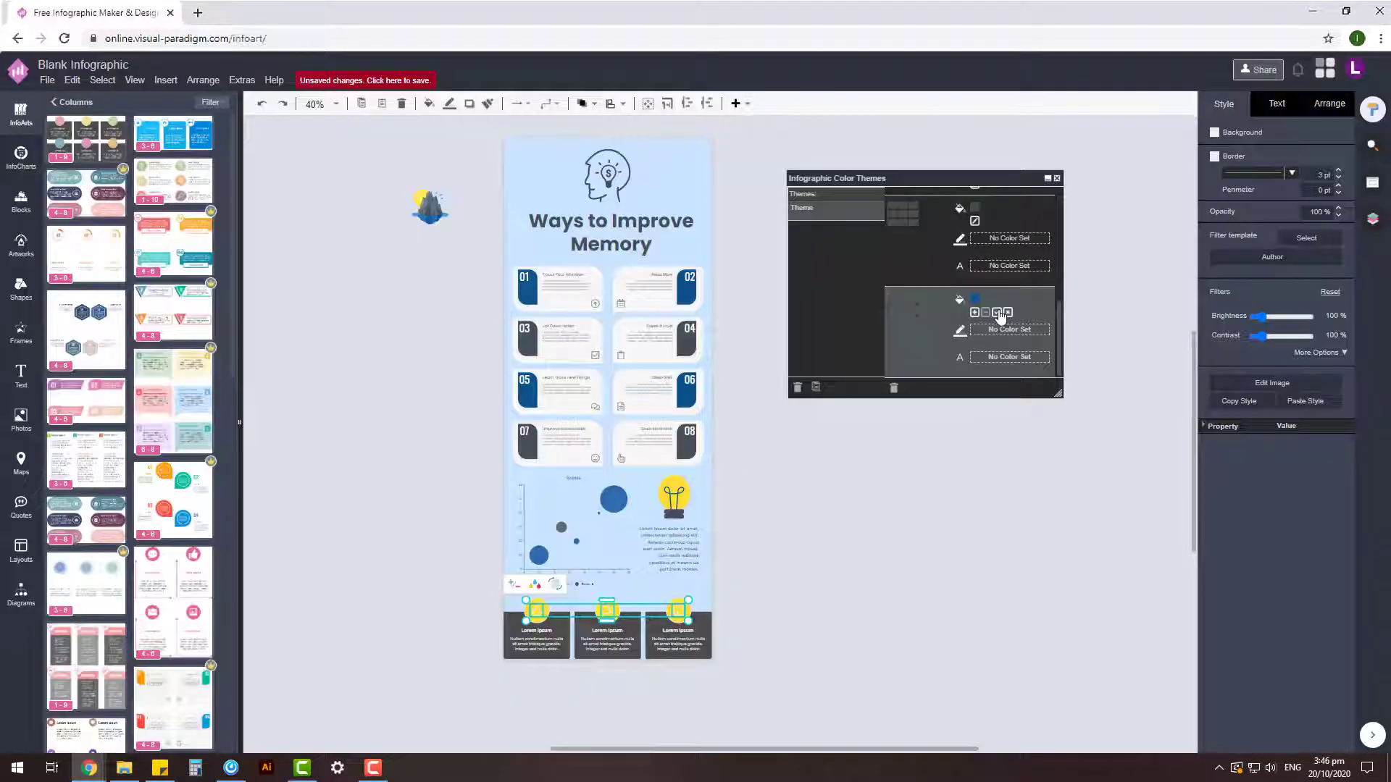
{"action": "left_click", "coordinate": [870, 478]}
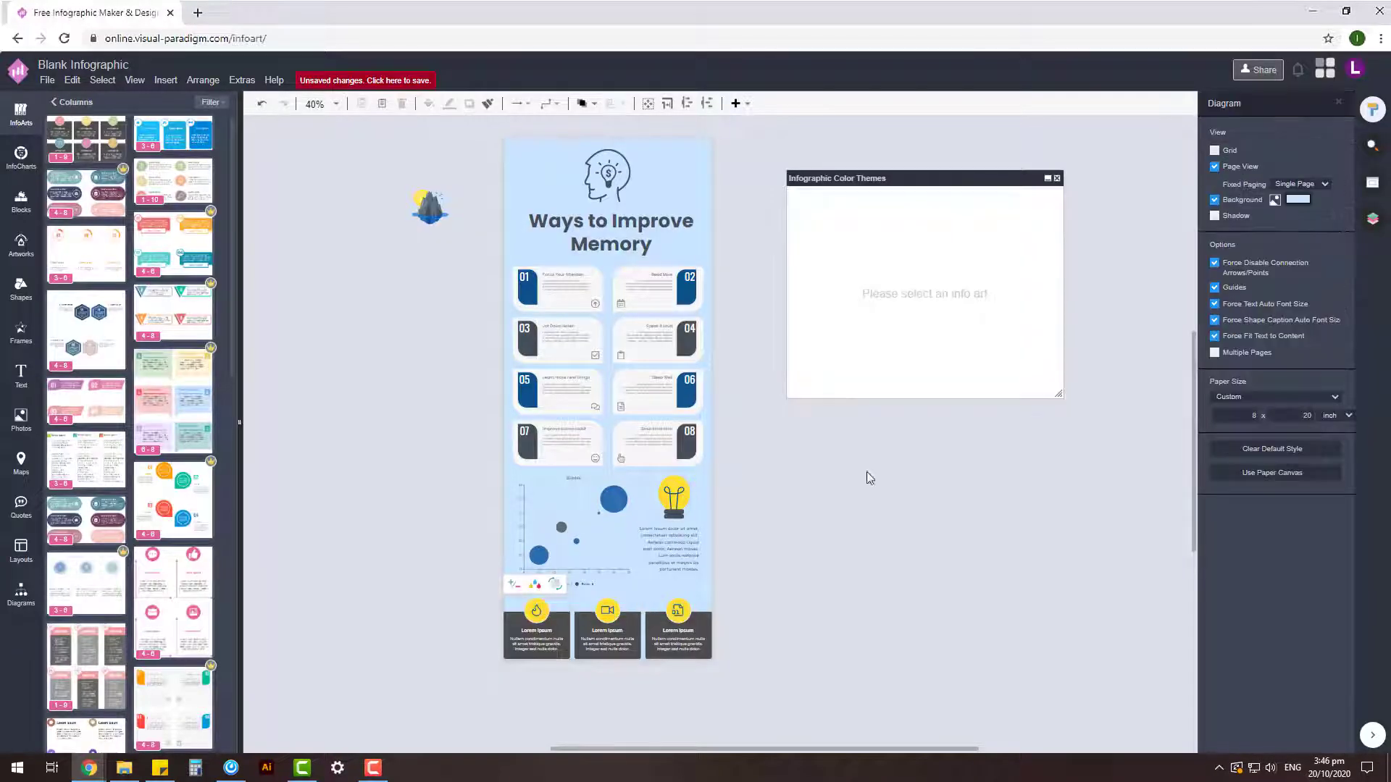
Open and dismiss the colour picker for a bottom column card
{"action": "left_click", "coordinate": [1057, 179]}
{"action": "scroll", "coordinate": [637, 473], "scroll_direction": "up", "scroll_amount": 5}
{"action": "left_click", "coordinate": [743, 406]}
{"action": "left_click", "coordinate": [1318, 193]}
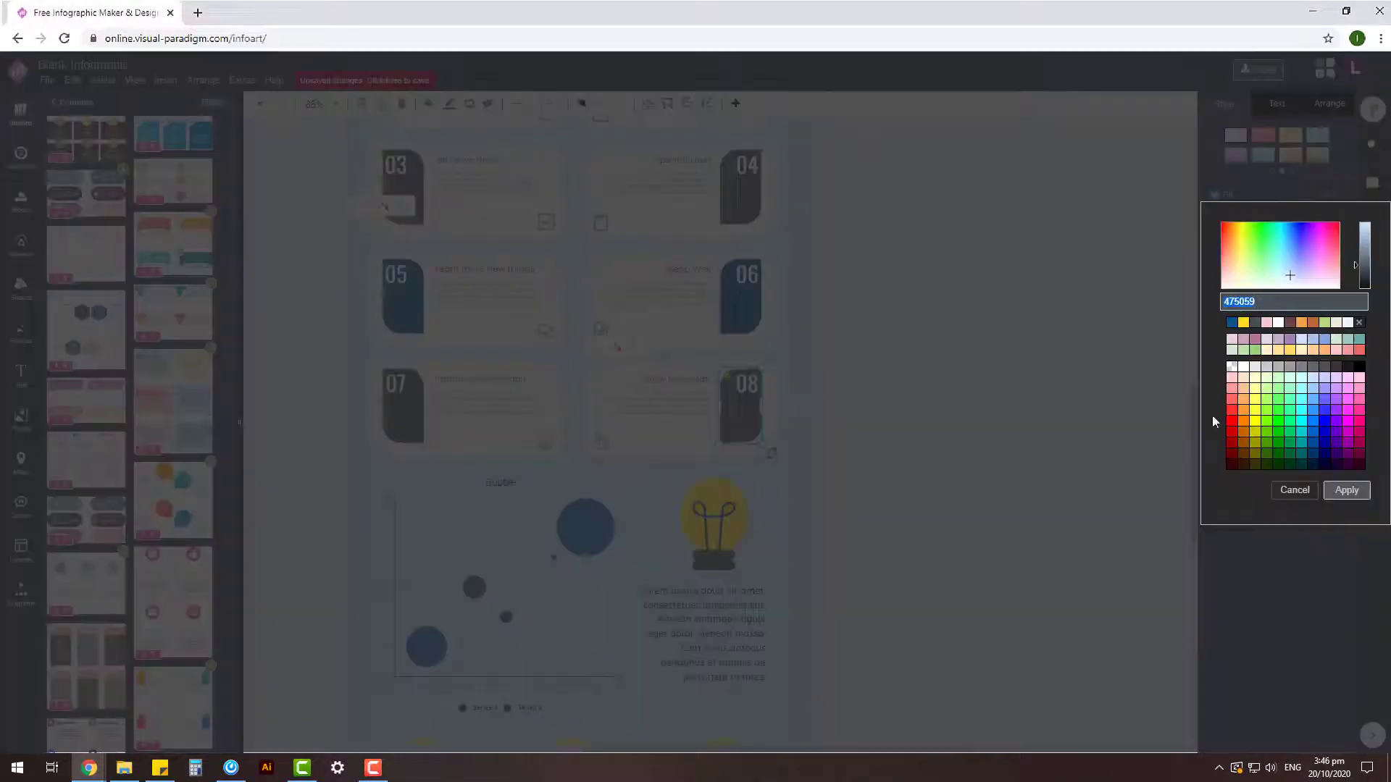
{"action": "left_click", "coordinate": [1294, 489]}
{"action": "scroll", "coordinate": [993, 481], "scroll_direction": "down", "scroll_amount": 3}
Give the bottom column cards the dark grey 475059 background via the colour theme editor
{"action": "left_click", "coordinate": [451, 318]}
{"action": "left_click", "coordinate": [271, 265]}
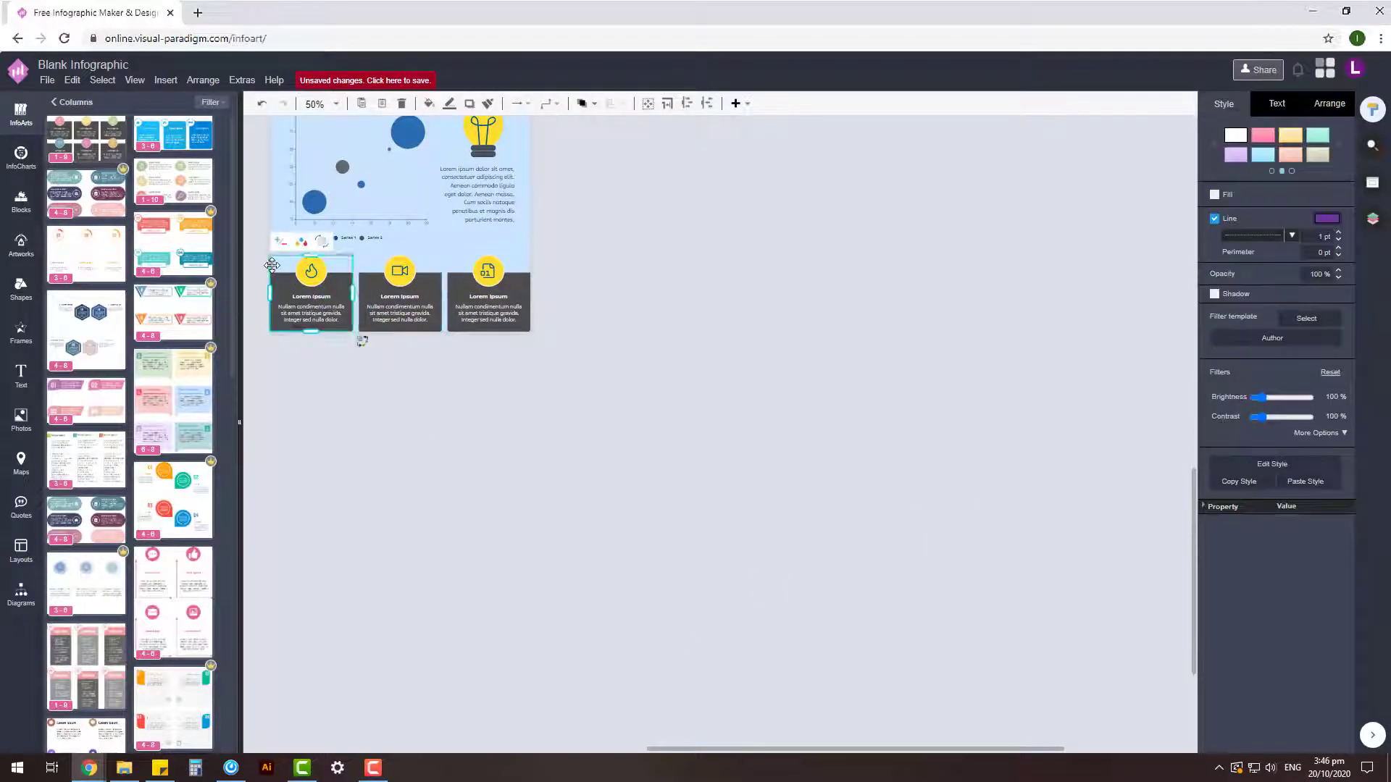
{"action": "right_click", "coordinate": [293, 261]}
{"action": "left_click", "coordinate": [362, 313]}
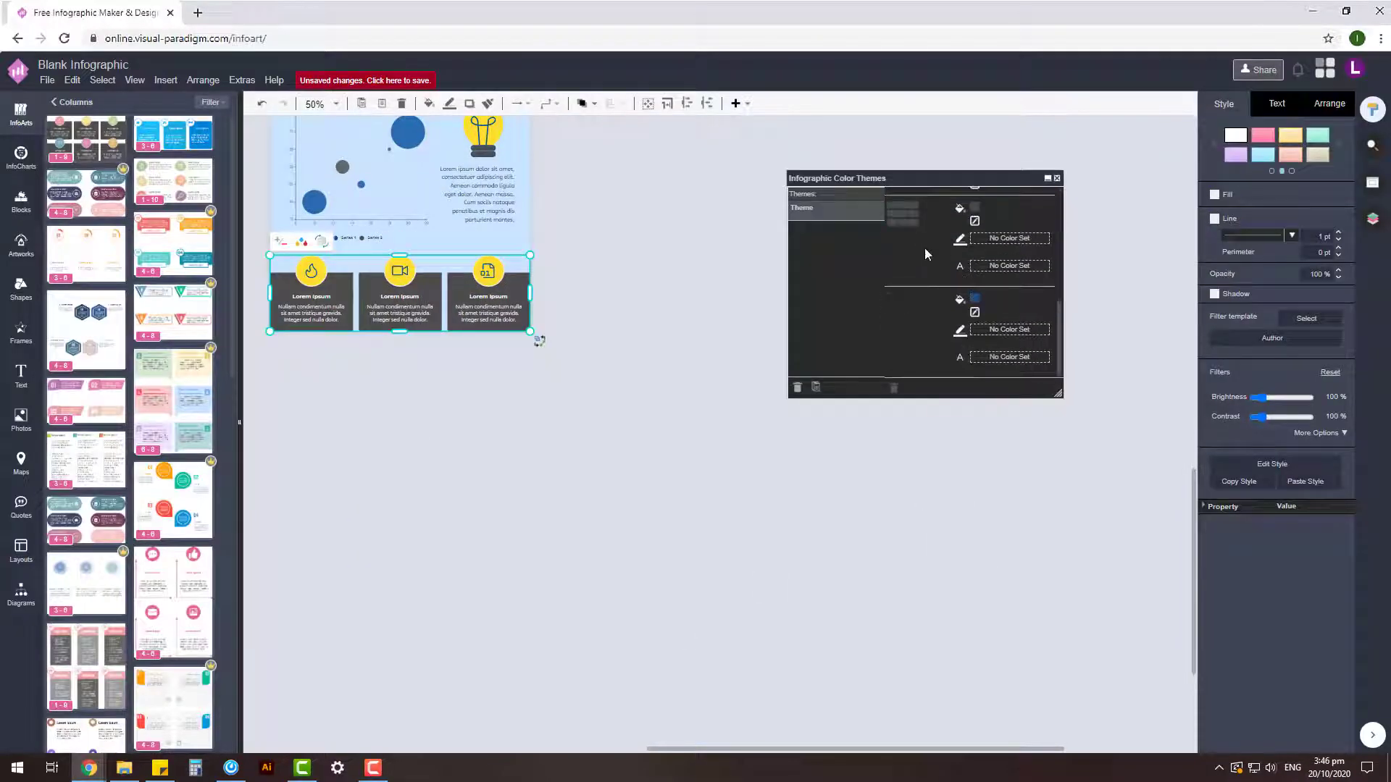
{"action": "left_click", "coordinate": [974, 208]}
{"action": "left_click", "coordinate": [746, 479]}
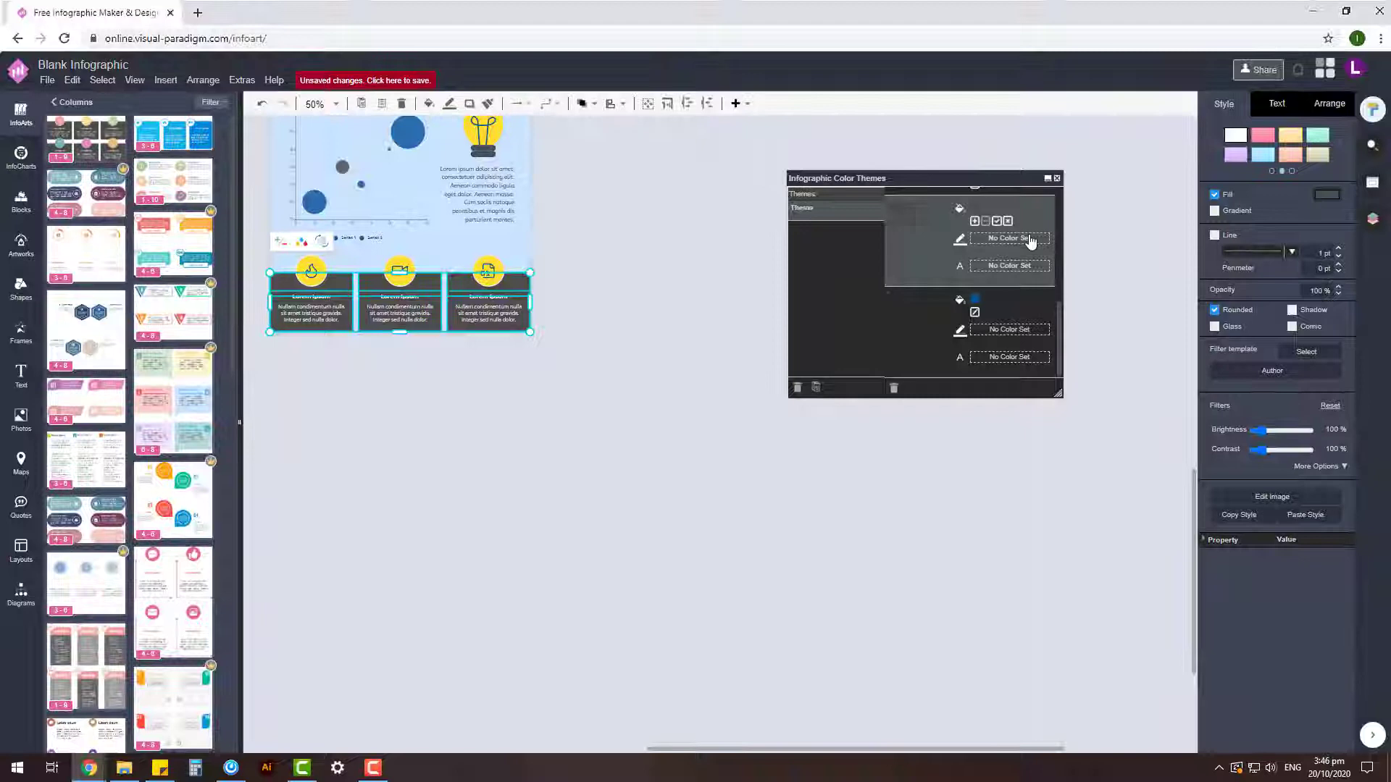
{"action": "left_click", "coordinate": [549, 432]}
Review the chart, bulb and head icon, then close the colour themes editor
{"action": "scroll", "coordinate": [714, 459], "scroll_direction": "down", "scroll_amount": 3}
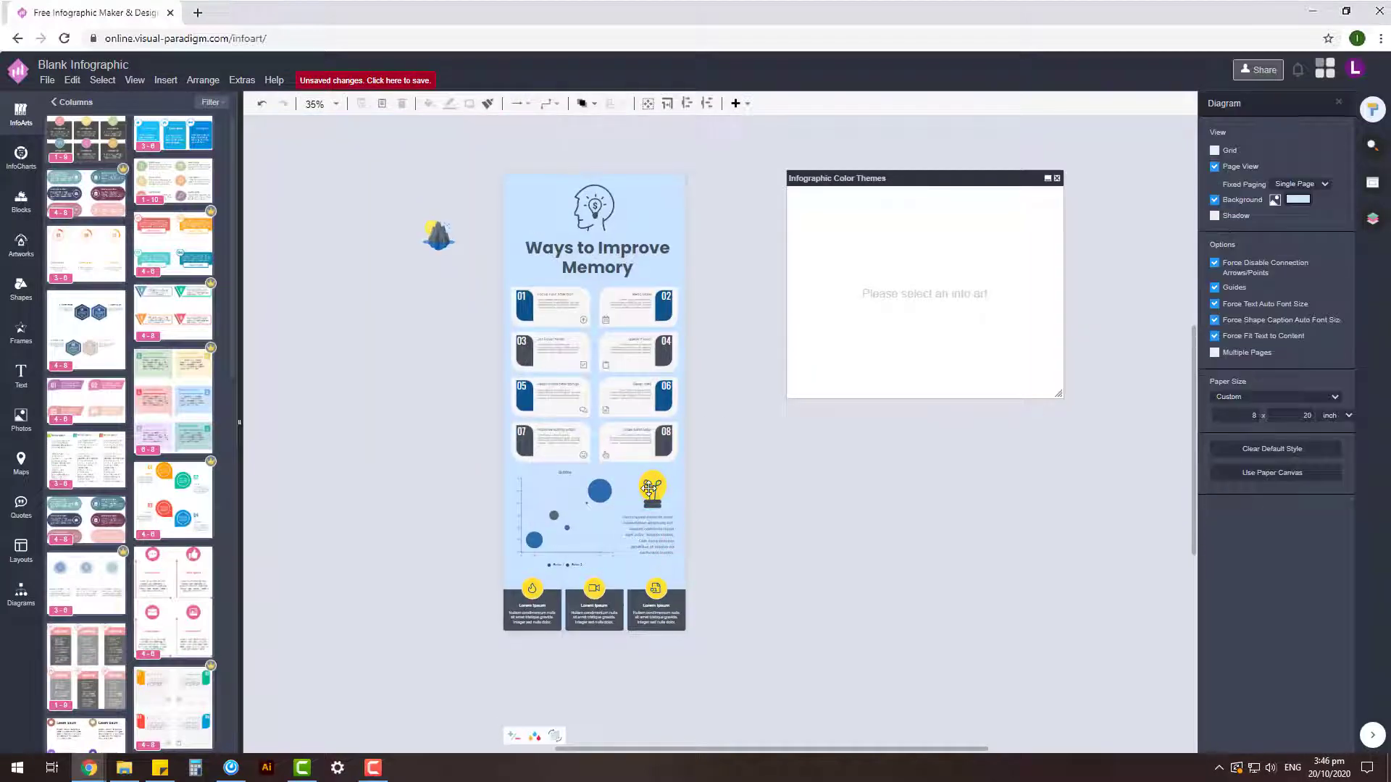
{"action": "left_click", "coordinate": [649, 489]}
{"action": "left_click", "coordinate": [776, 511]}
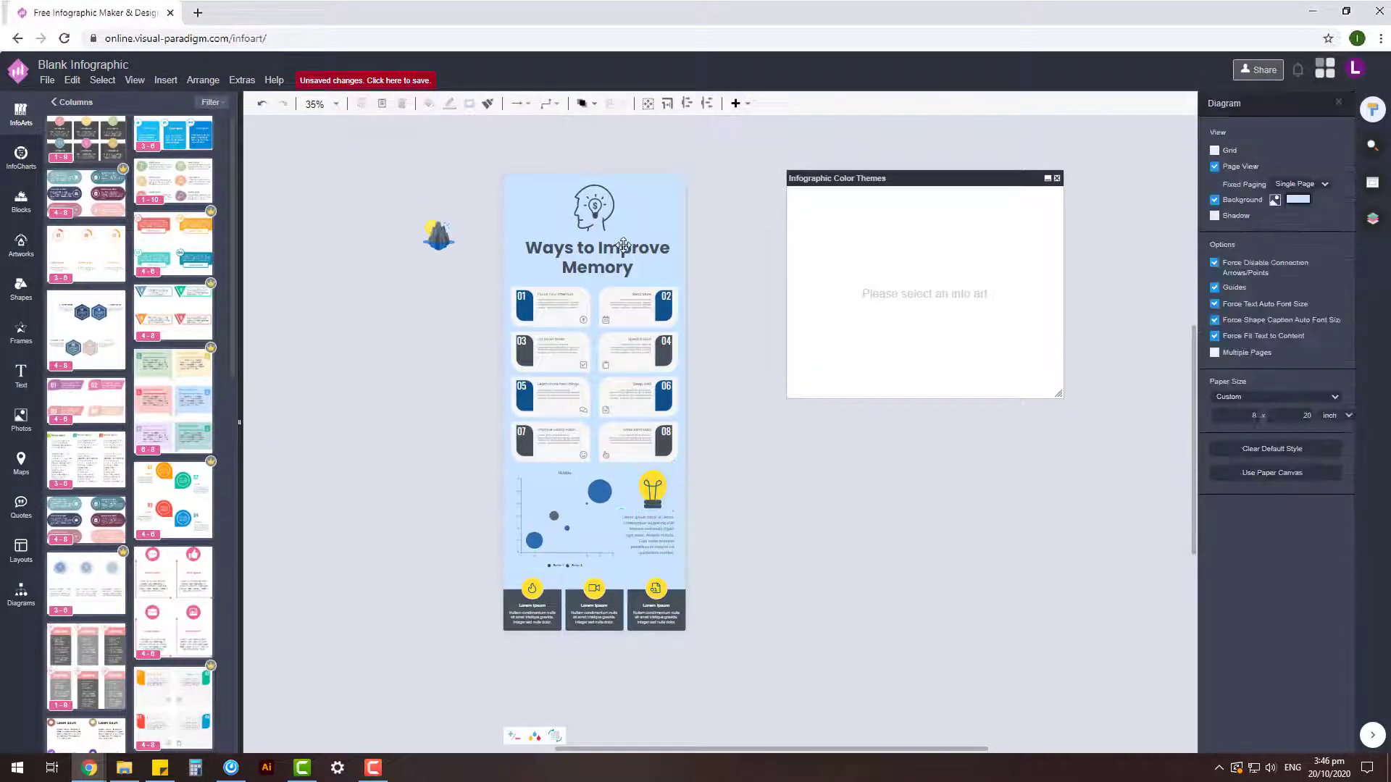
{"action": "left_click", "coordinate": [610, 209]}
{"action": "left_click", "coordinate": [1057, 178]}
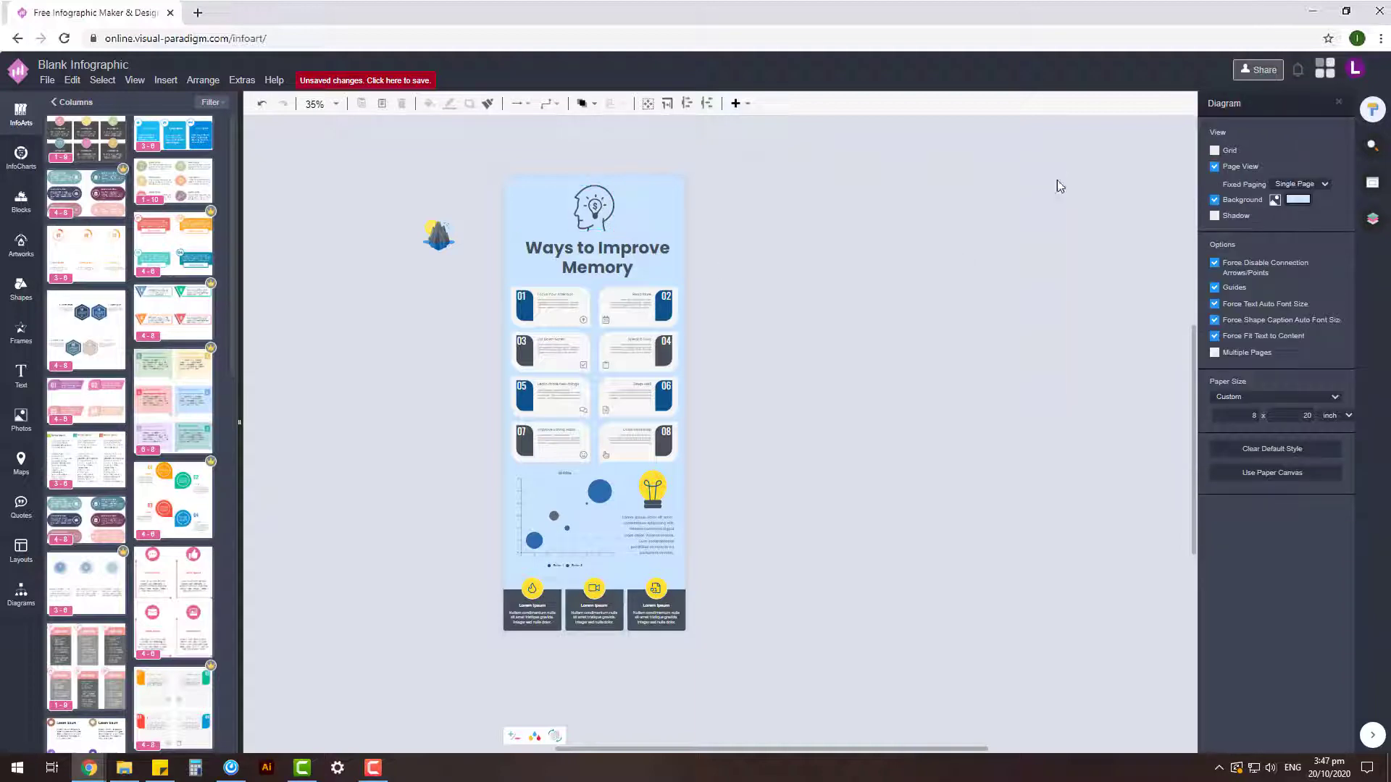
Delete the stray mountain icon beside the page
{"action": "left_click", "coordinate": [438, 235]}
{"action": "left_click", "coordinate": [816, 276]}
{"action": "left_click", "coordinate": [435, 239]}
{"action": "key", "text": "Delete"}
Place a Basic Shapes rectangle at the page's top-left and colour it dark blue
{"action": "left_click", "coordinate": [21, 289]}
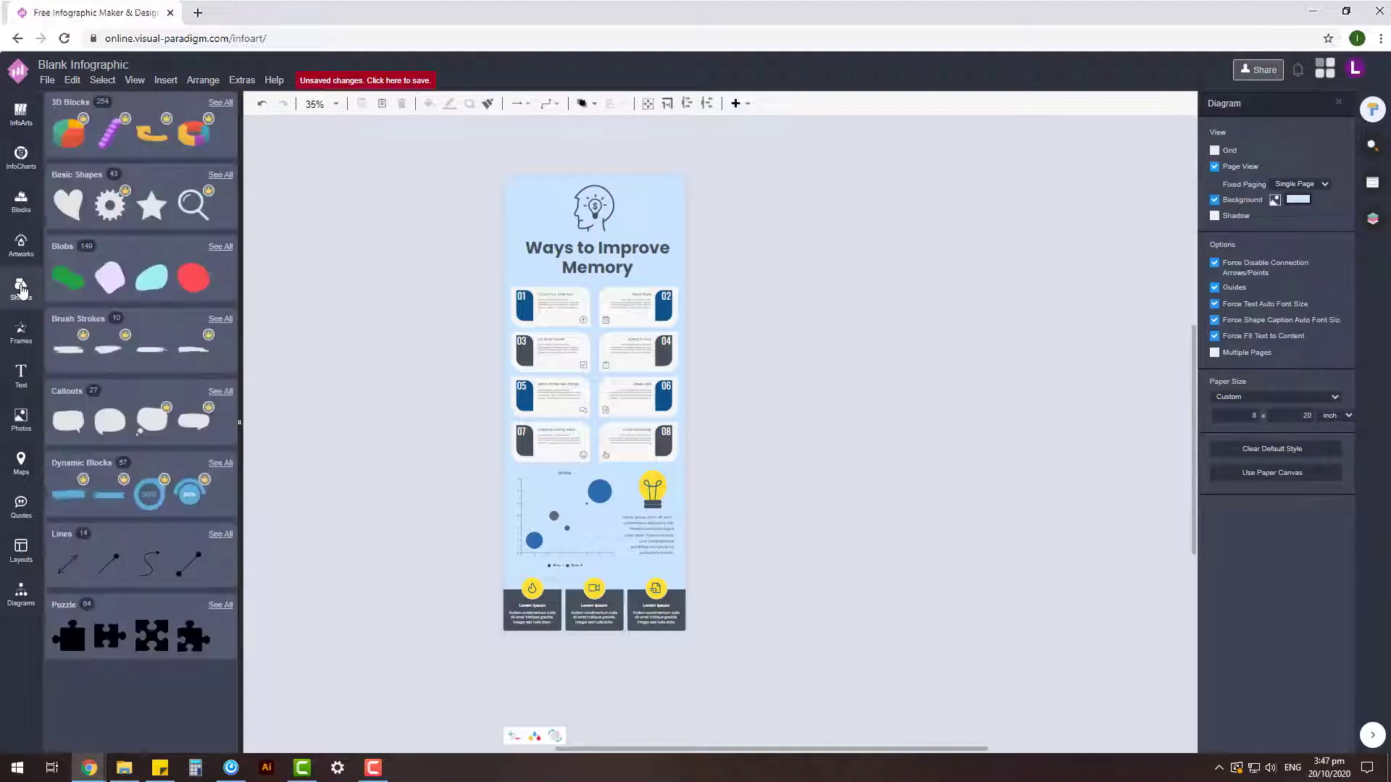
{"action": "left_click", "coordinate": [89, 193]}
{"action": "left_click_drag", "start_coordinate": [149, 134], "coordinate": [1007, 258]}
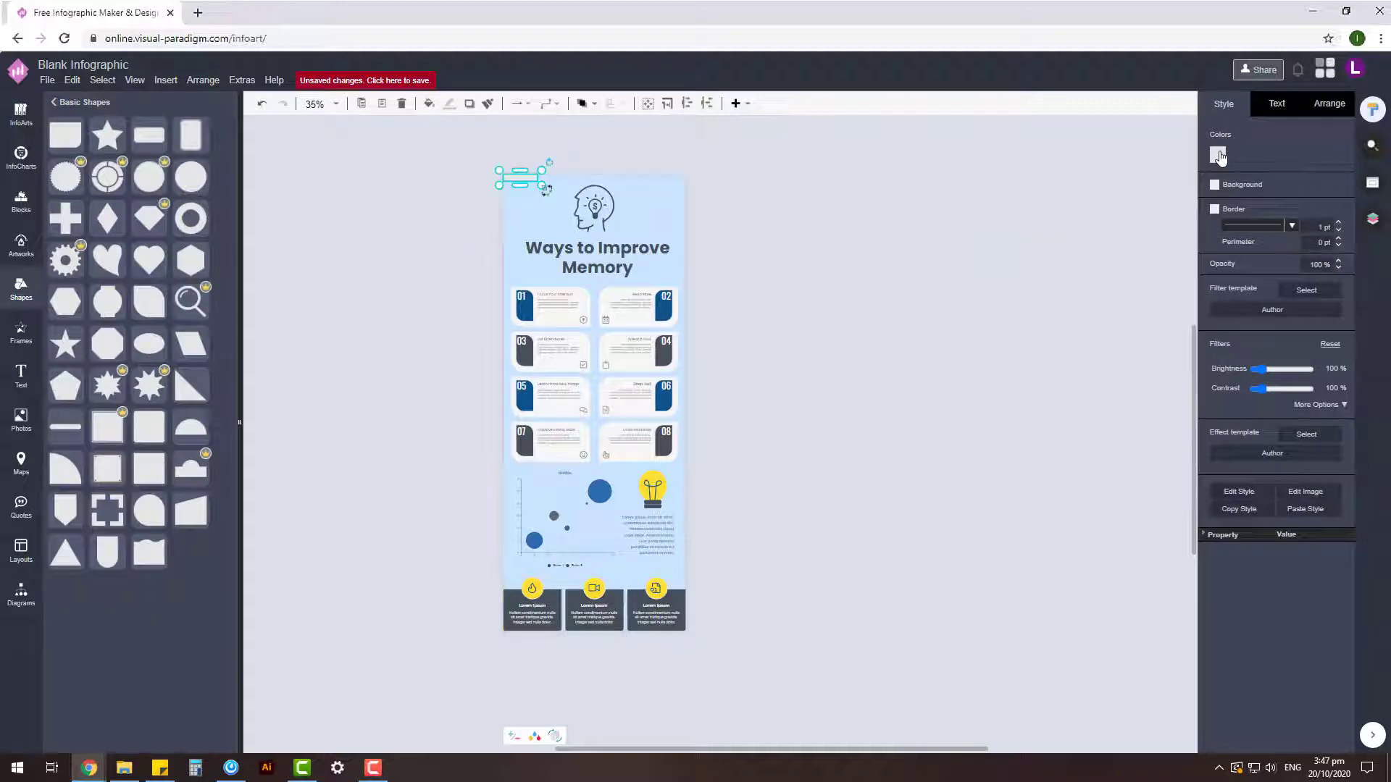
{"action": "left_click", "coordinate": [1220, 156]}
{"action": "left_click", "coordinate": [1250, 291]}
{"action": "left_click", "coordinate": [1344, 454]}
Stretch the navy bar across the full page width along the top edge
{"action": "scroll", "coordinate": [739, 196], "scroll_direction": "up", "scroll_amount": 3}
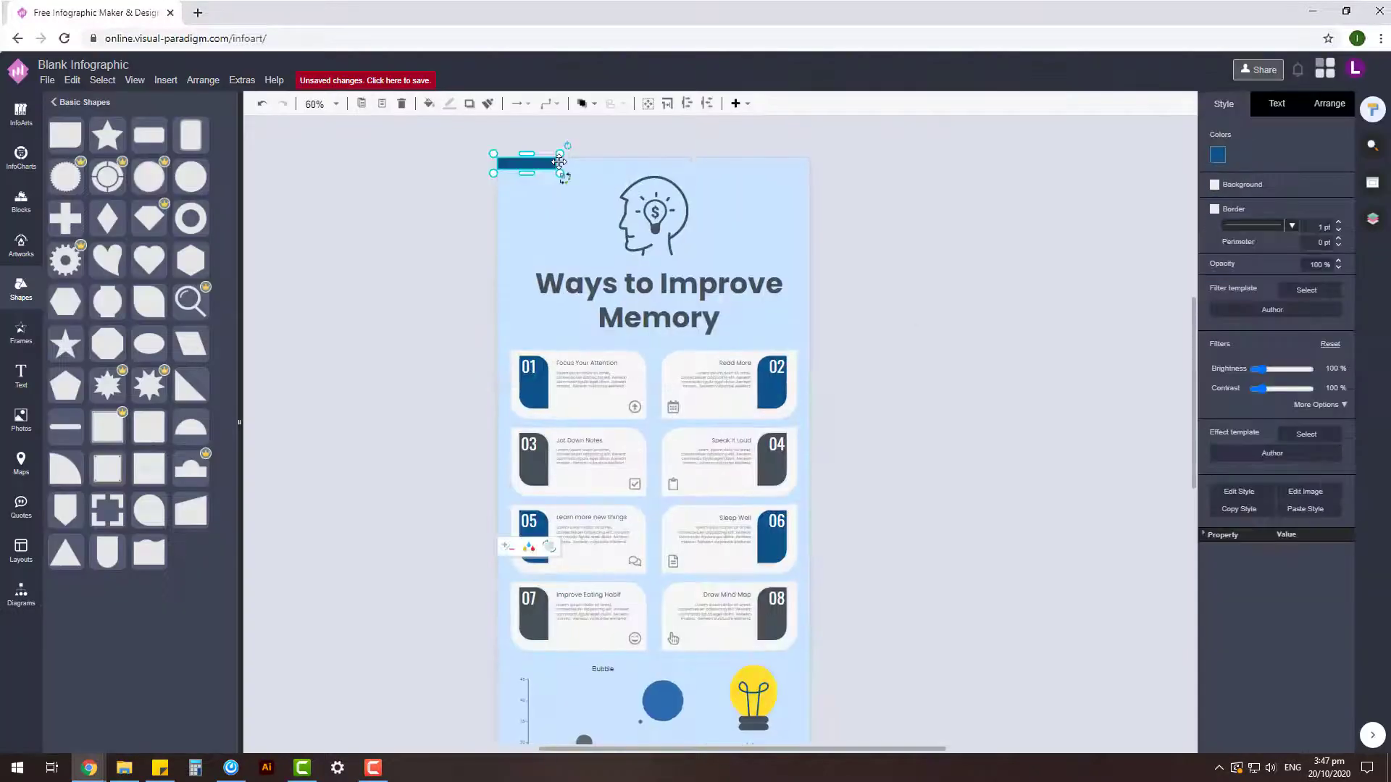
{"action": "left_click_drag", "start_coordinate": [565, 165], "coordinate": [812, 154]}
{"action": "scroll", "coordinate": [841, 163], "scroll_direction": "up", "scroll_amount": 2}
{"action": "left_click_drag", "start_coordinate": [653, 243], "coordinate": [654, 302]}
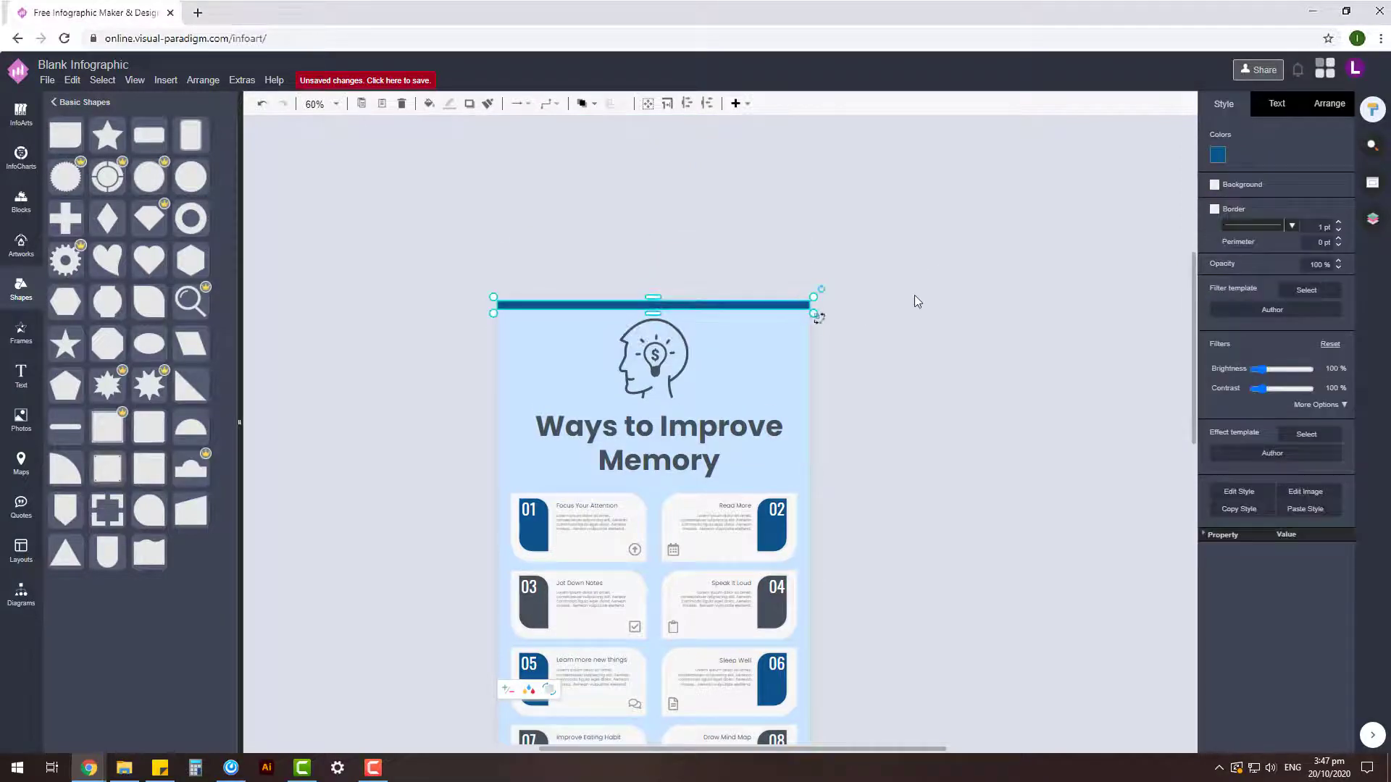
{"action": "left_click", "coordinate": [891, 305]}
{"action": "scroll", "coordinate": [902, 373], "scroll_direction": "down", "scroll_amount": 2}
Check the head icon and the navy top bar's placement
{"action": "left_click", "coordinate": [653, 247]}
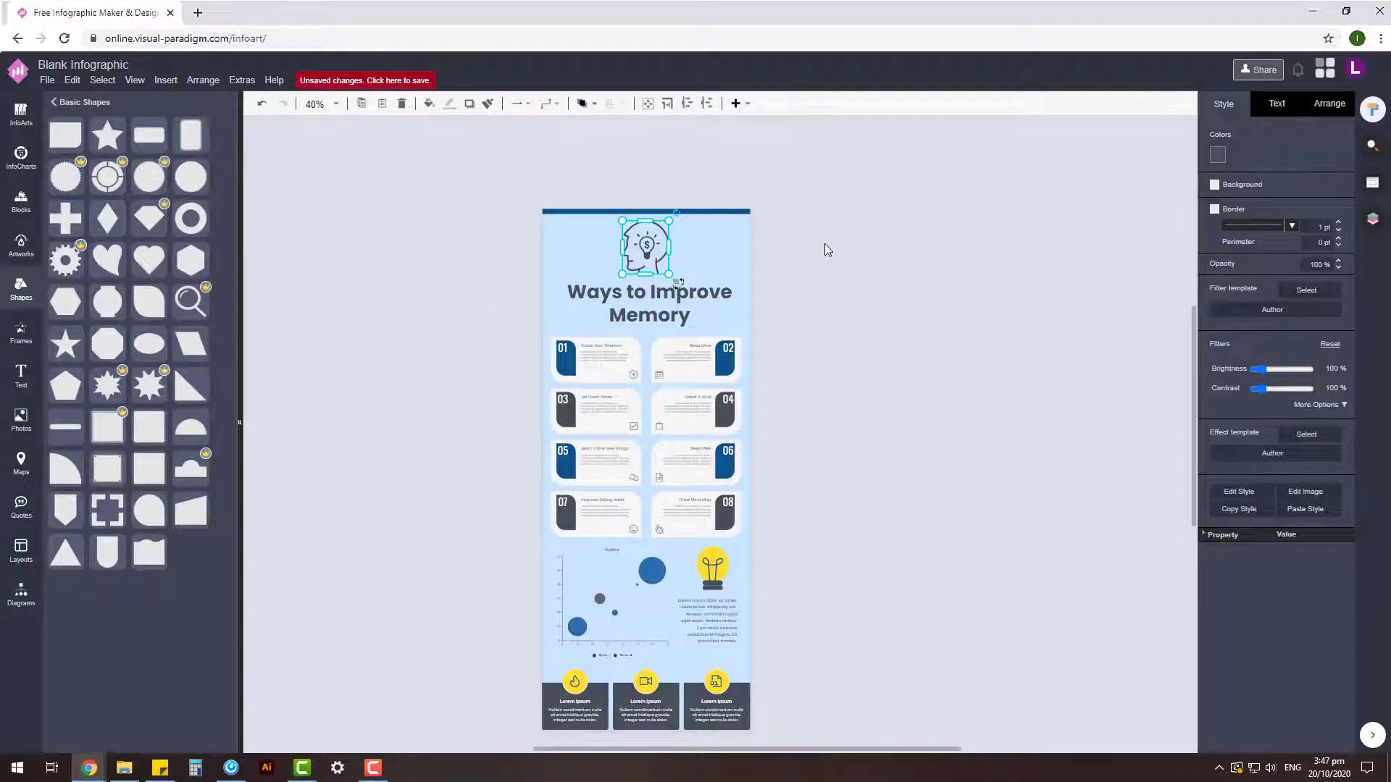
{"action": "left_click", "coordinate": [825, 250]}
{"action": "left_click", "coordinate": [646, 218]}
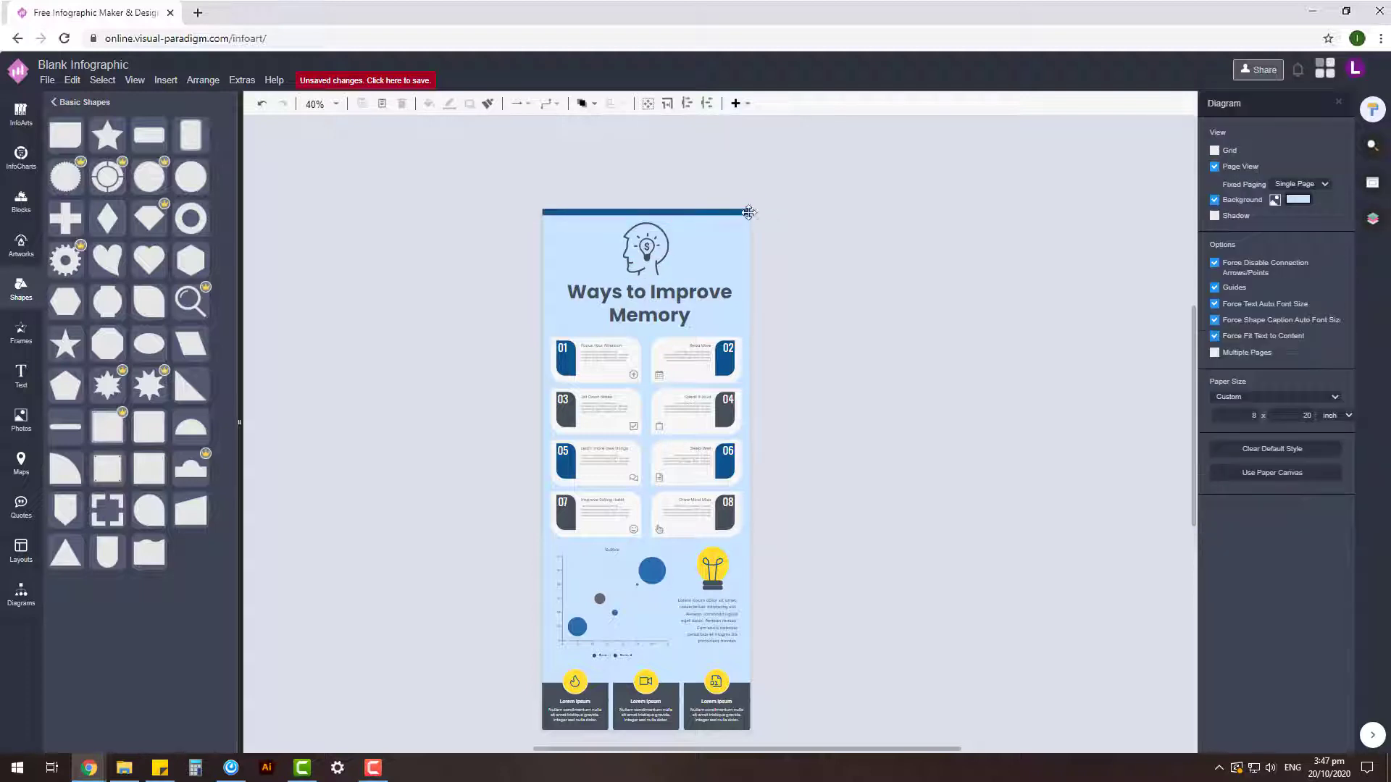
{"action": "left_click", "coordinate": [748, 212]}
{"action": "left_click", "coordinate": [881, 407]}
{"action": "scroll", "coordinate": [748, 205], "scroll_direction": "up", "scroll_amount": 1}
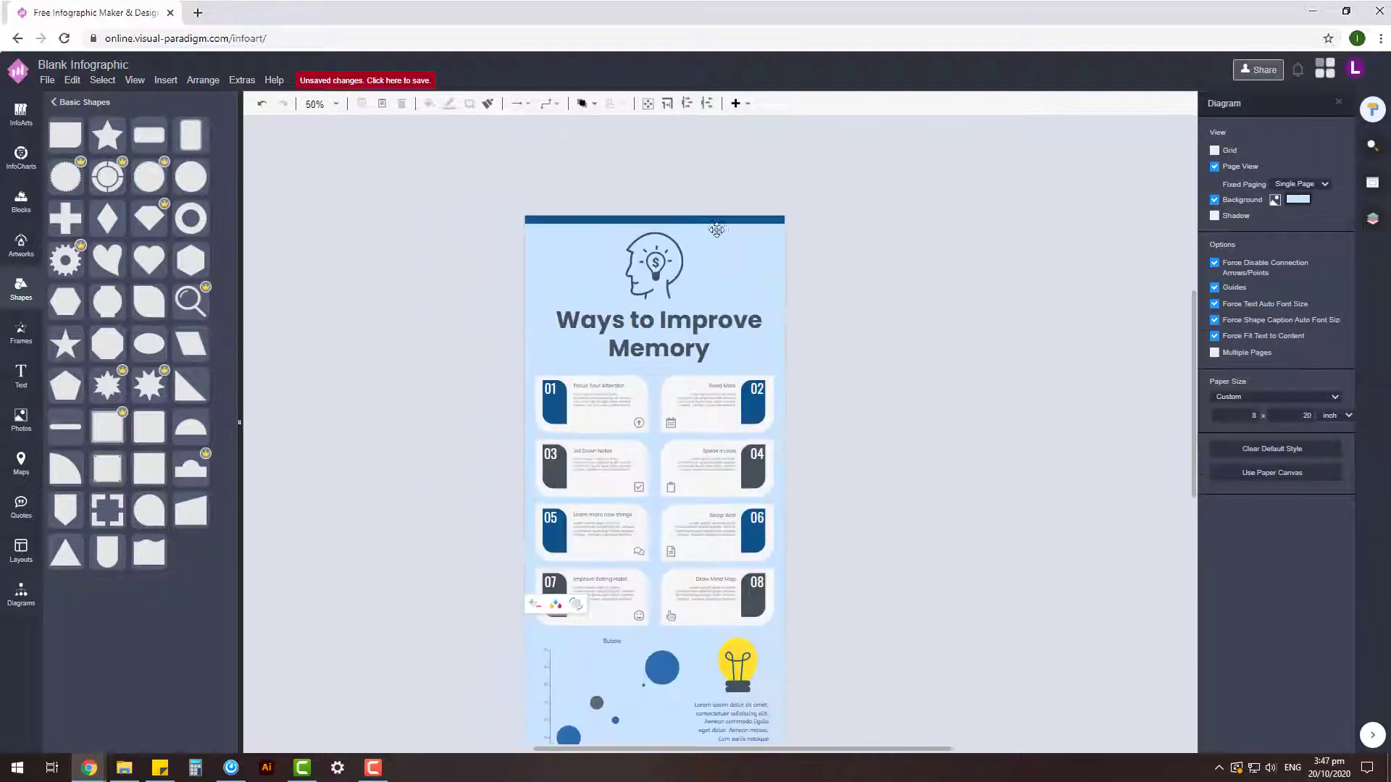
Duplicate the navy bar and place the copy just below the title
{"action": "left_click_drag", "start_coordinate": [716, 230], "coordinate": [743, 302]}
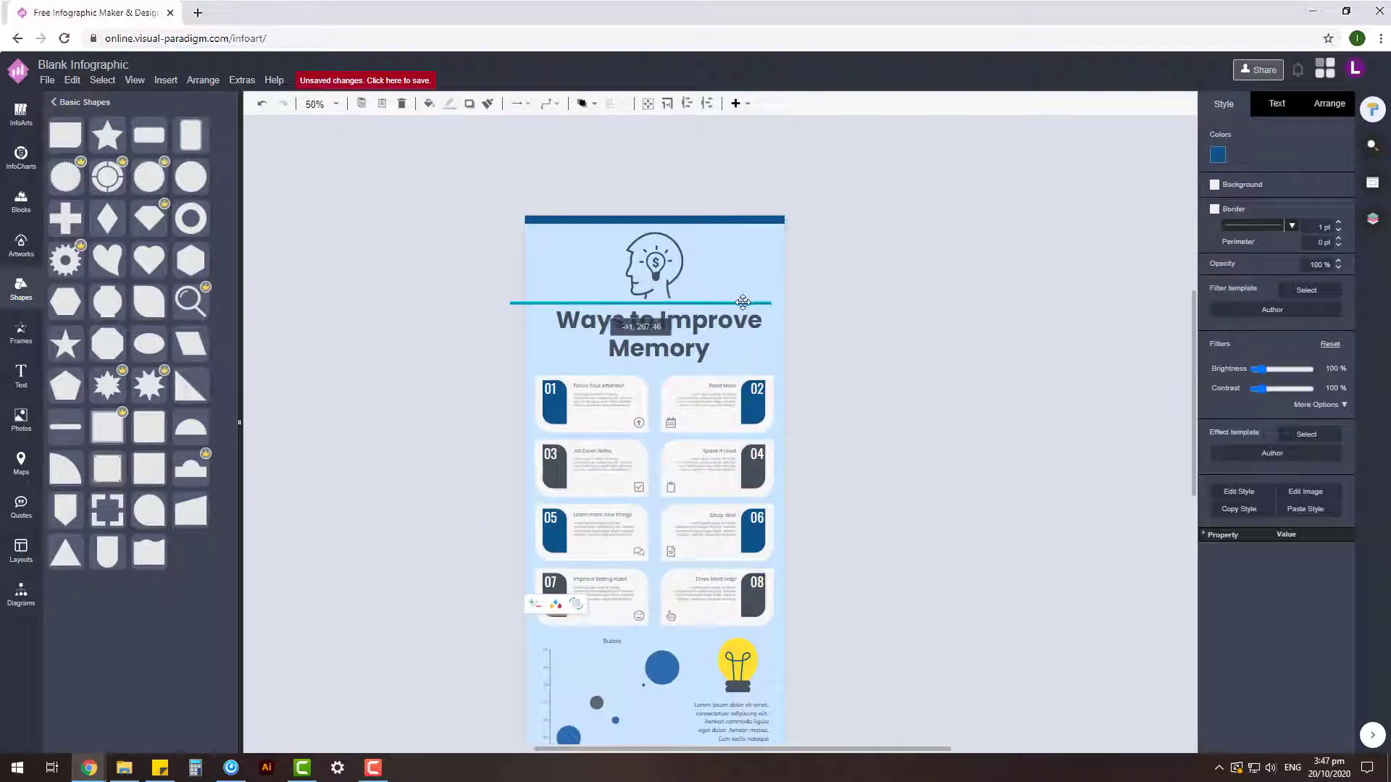
{"action": "left_click_drag", "start_coordinate": [744, 302], "coordinate": [748, 365]}
{"action": "left_click", "coordinate": [674, 257]}
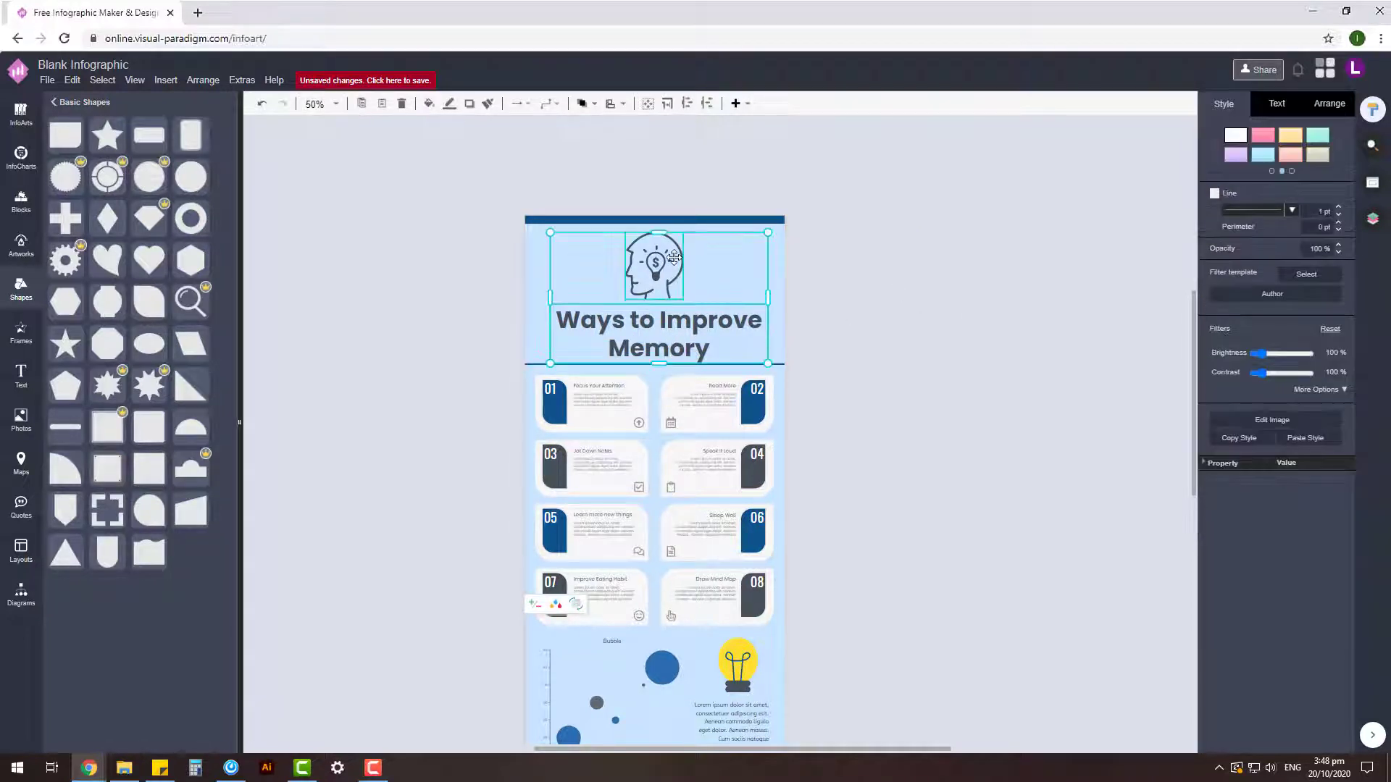
{"action": "key", "text": "Escape"}
{"action": "key", "text": "Tab"}
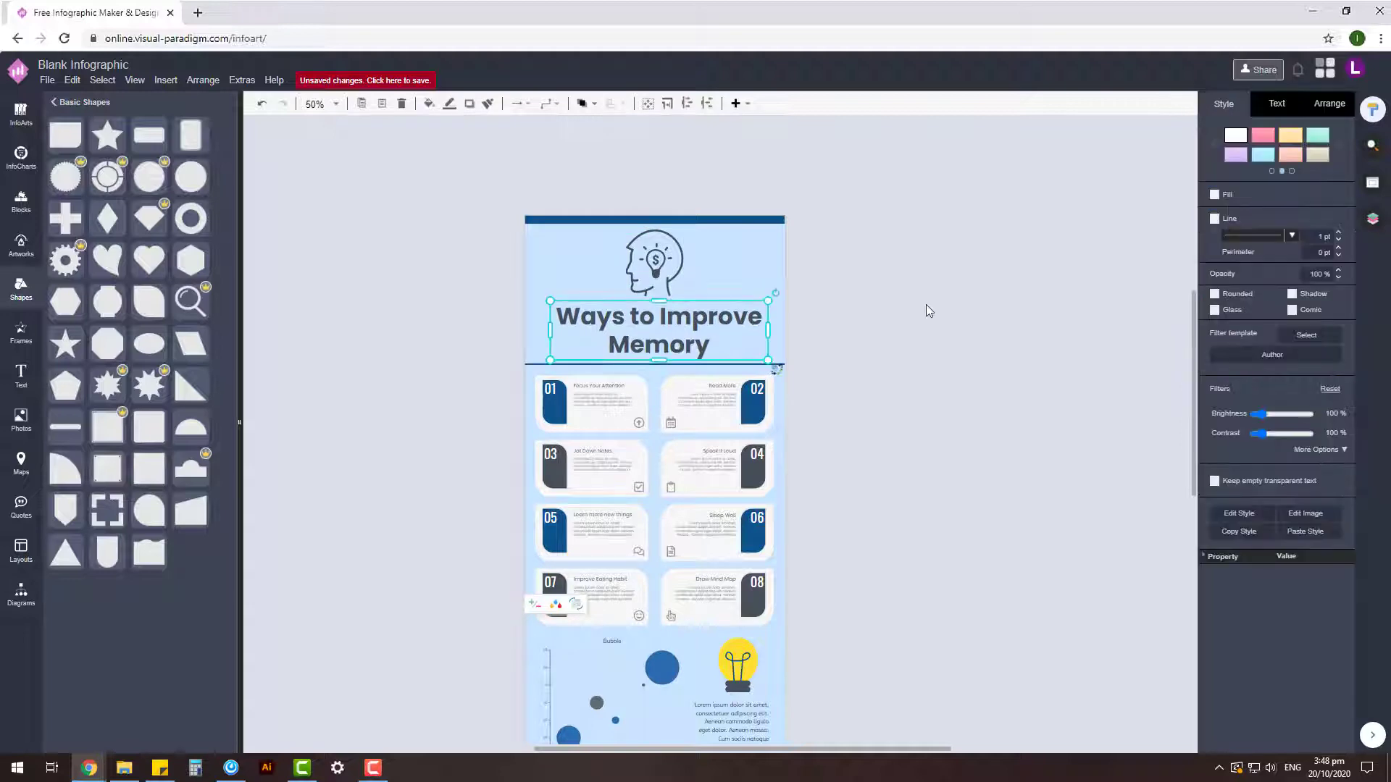
{"action": "left_click", "coordinate": [945, 317]}
Check the head icon and the new divider line under the title
{"action": "scroll", "coordinate": [960, 438], "scroll_direction": "down", "scroll_amount": 2}
{"action": "scroll", "coordinate": [960, 438], "scroll_direction": "up", "scroll_amount": 3}
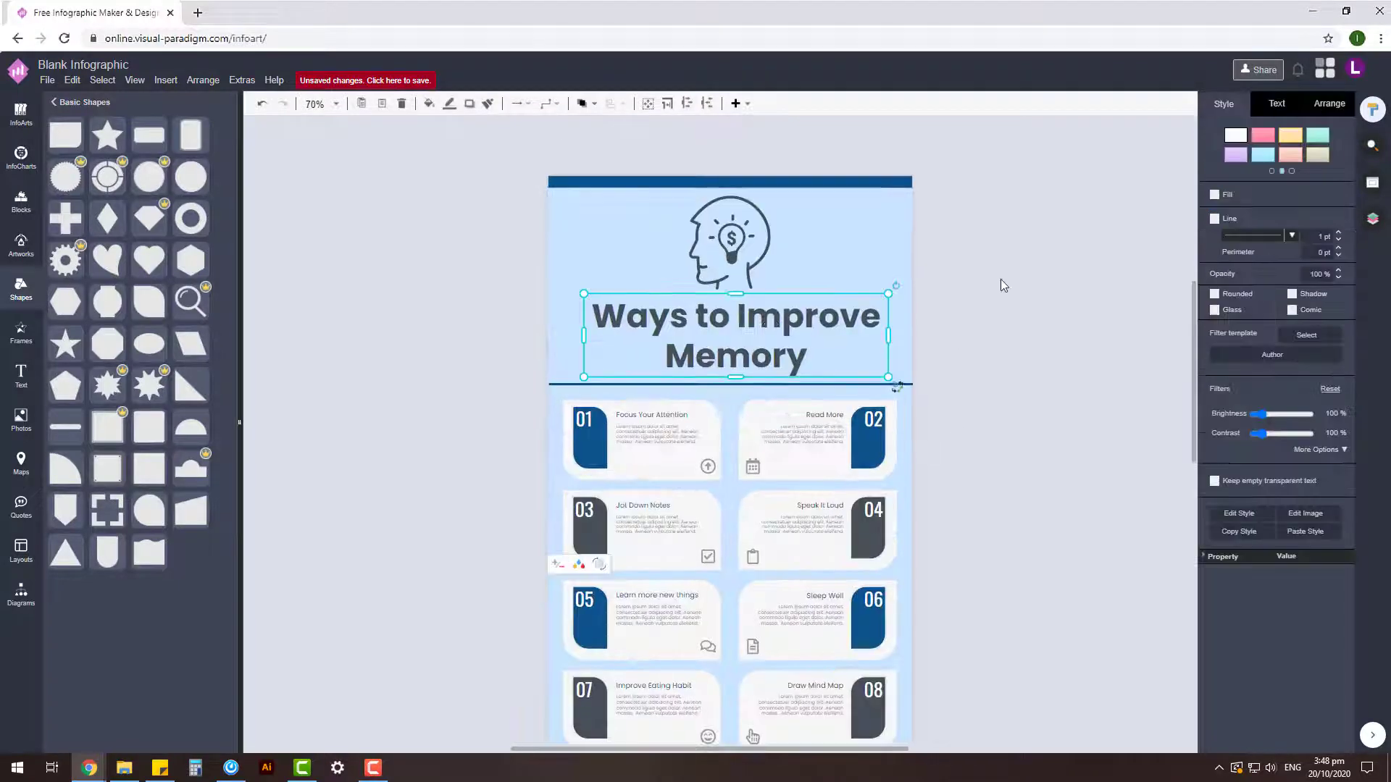
{"action": "left_click", "coordinate": [753, 257]}
{"action": "left_click", "coordinate": [919, 348]}
{"action": "left_click", "coordinate": [616, 379]}
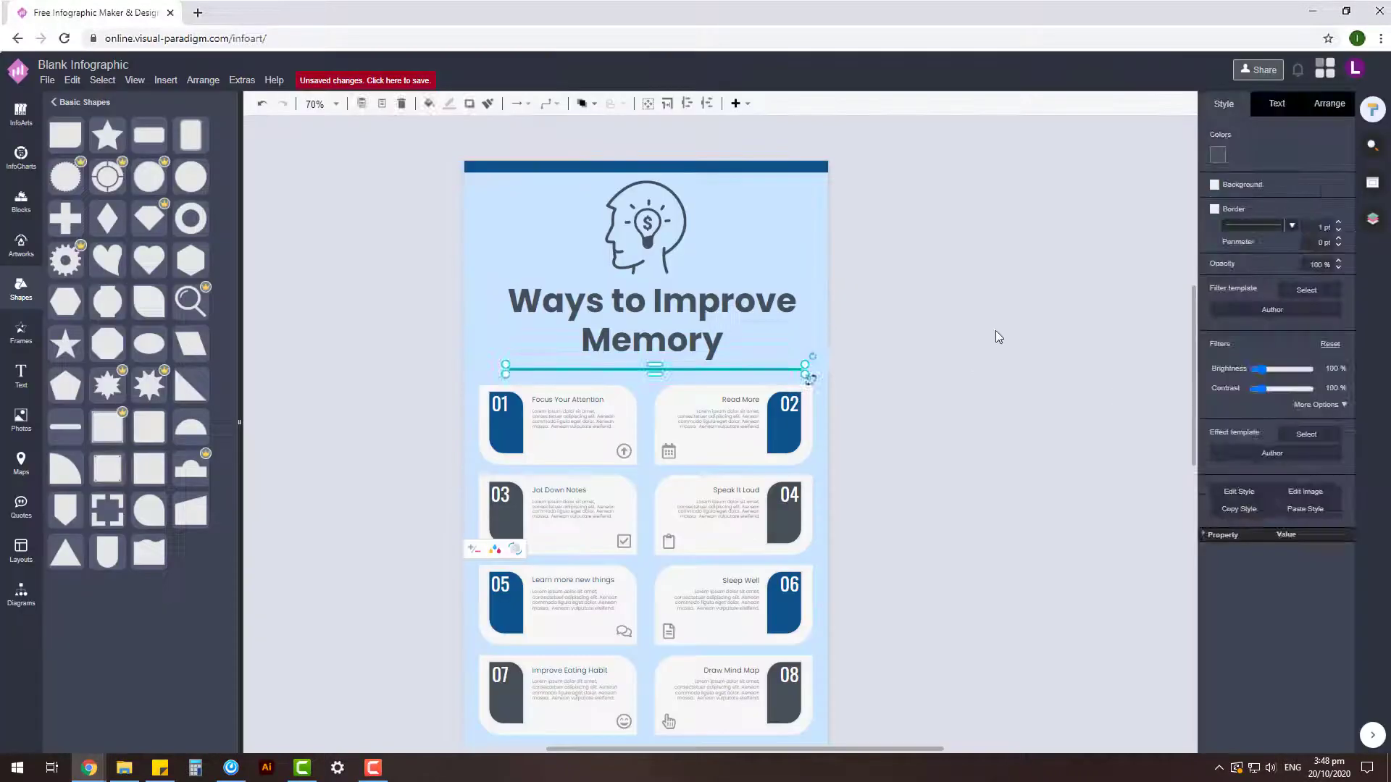
{"action": "left_click", "coordinate": [995, 336]}
{"action": "scroll", "coordinate": [898, 348], "scroll_direction": "down", "scroll_amount": 2, "text": "ctrl"}
Recheck the divider line's placement beneath the title
{"action": "left_click", "coordinate": [773, 342]}
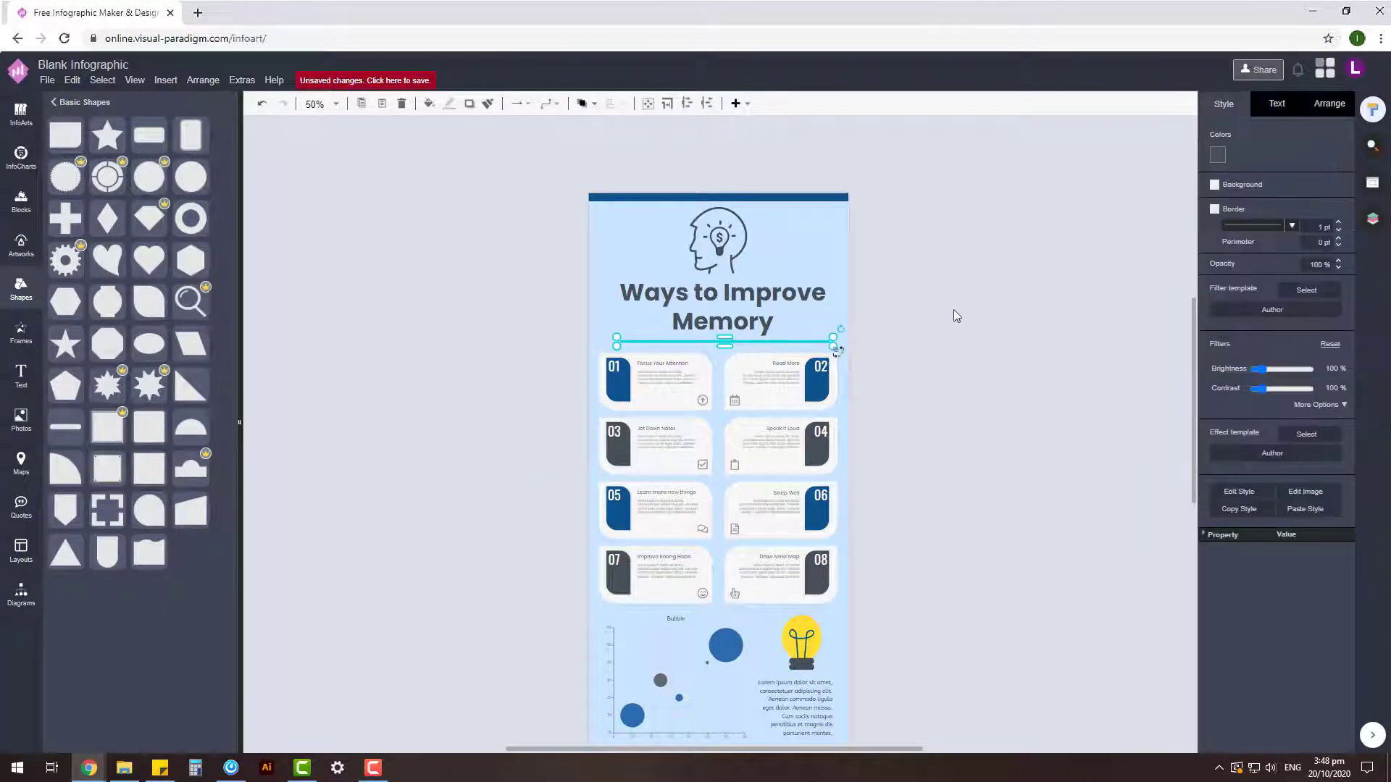
{"action": "left_click", "coordinate": [953, 311]}
{"action": "scroll", "coordinate": [780, 285], "scroll_direction": "up", "scroll_amount": 3, "text": "ctrl"}
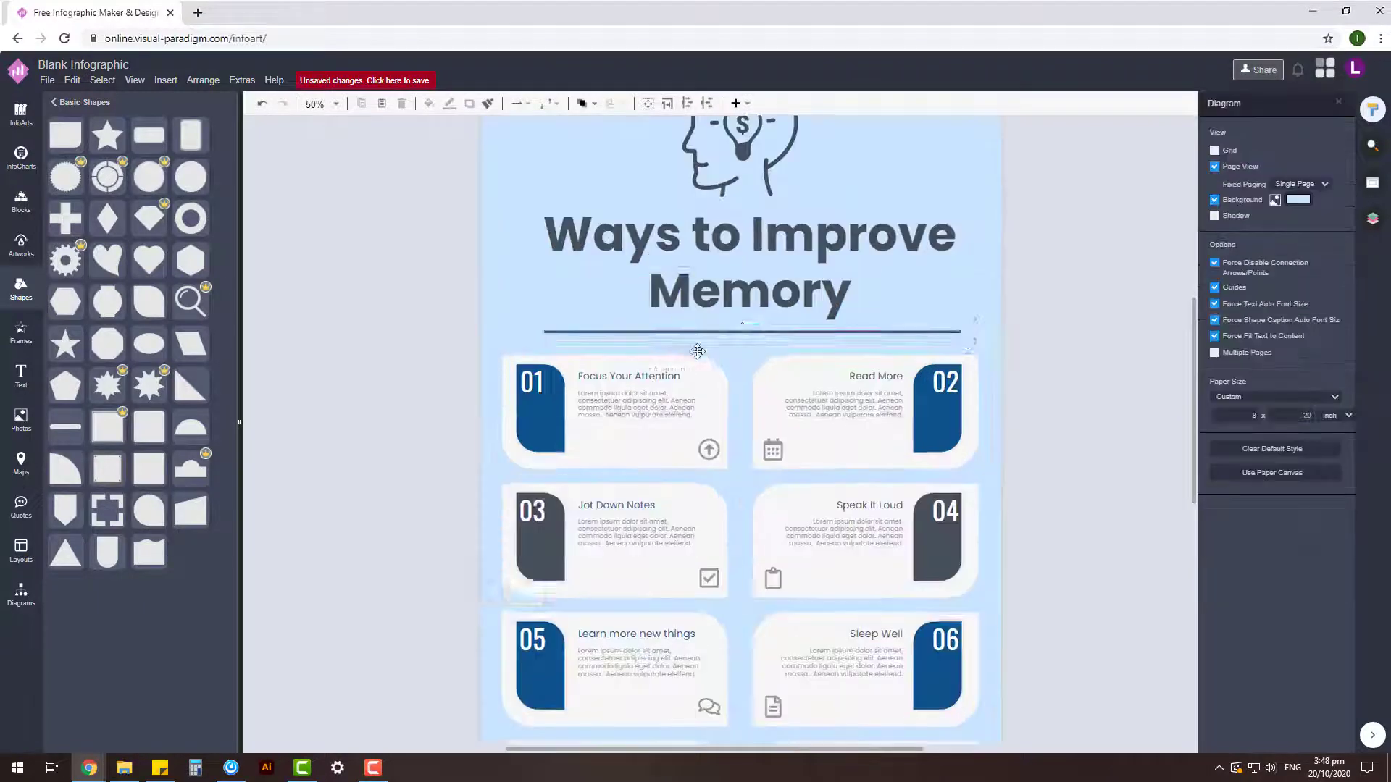
{"action": "left_click", "coordinate": [756, 332]}
{"action": "left_click", "coordinate": [1024, 325]}
{"action": "scroll", "coordinate": [1024, 326], "scroll_direction": "down", "scroll_amount": 4, "text": "ctrl"}
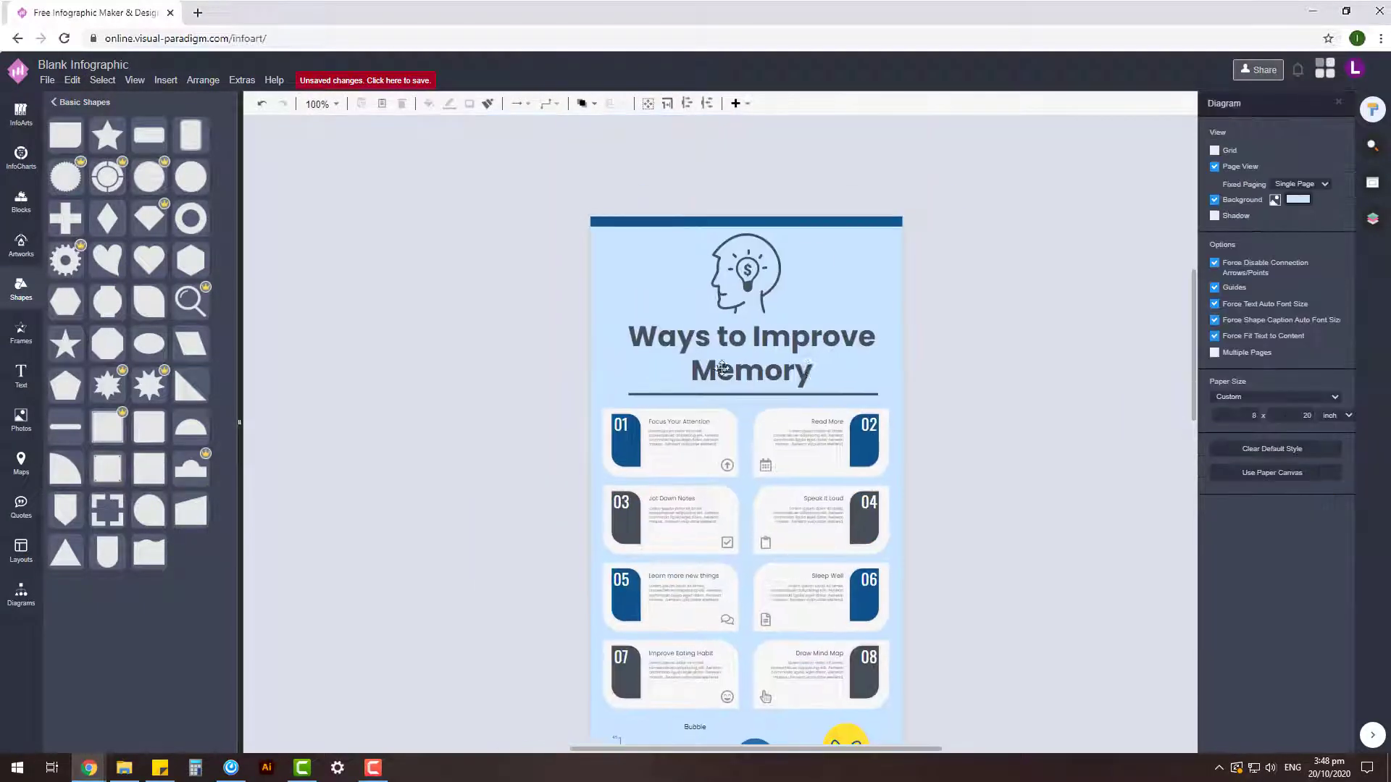
{"action": "scroll", "coordinate": [716, 273], "scroll_direction": "down", "scroll_amount": 2, "text": "ctrl"}
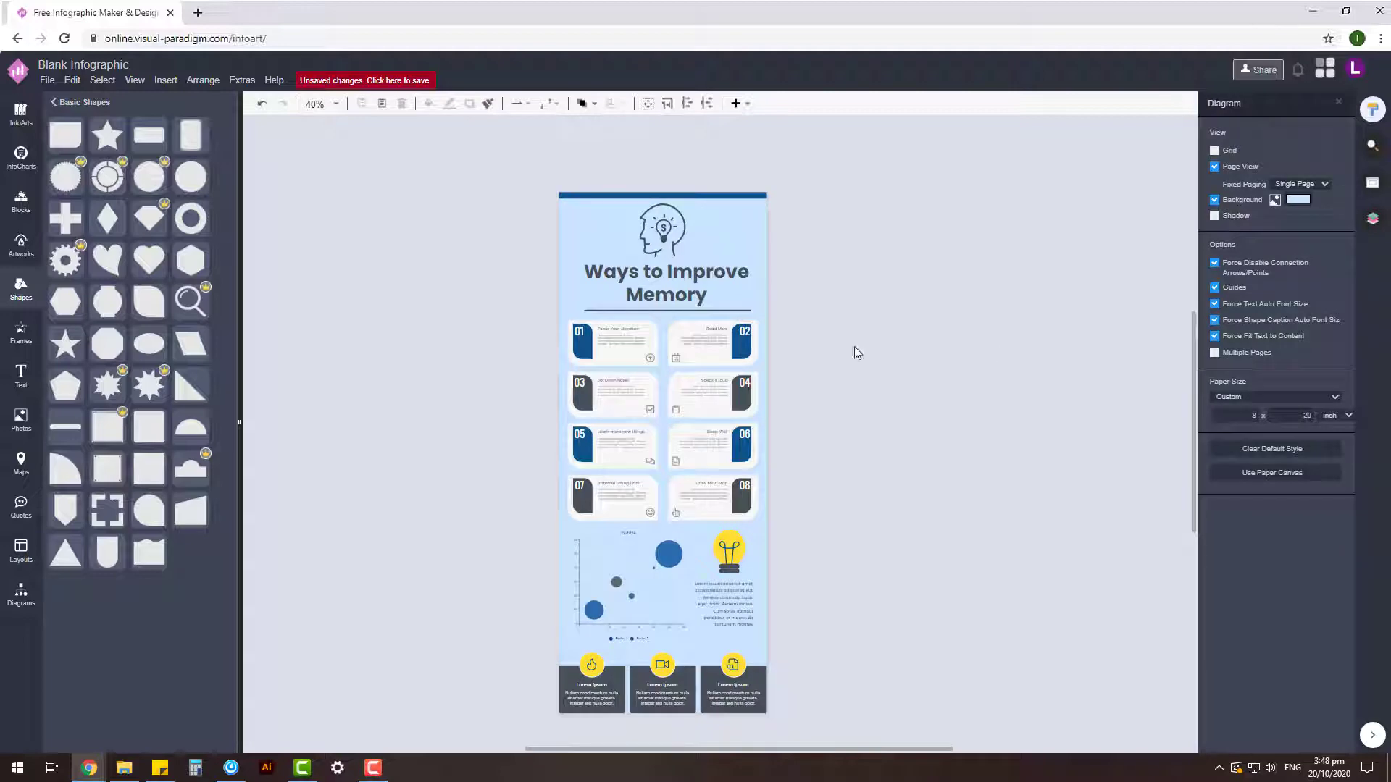
Select the spare short line and compare it against the title underline's size
{"action": "left_click", "coordinate": [738, 310]}
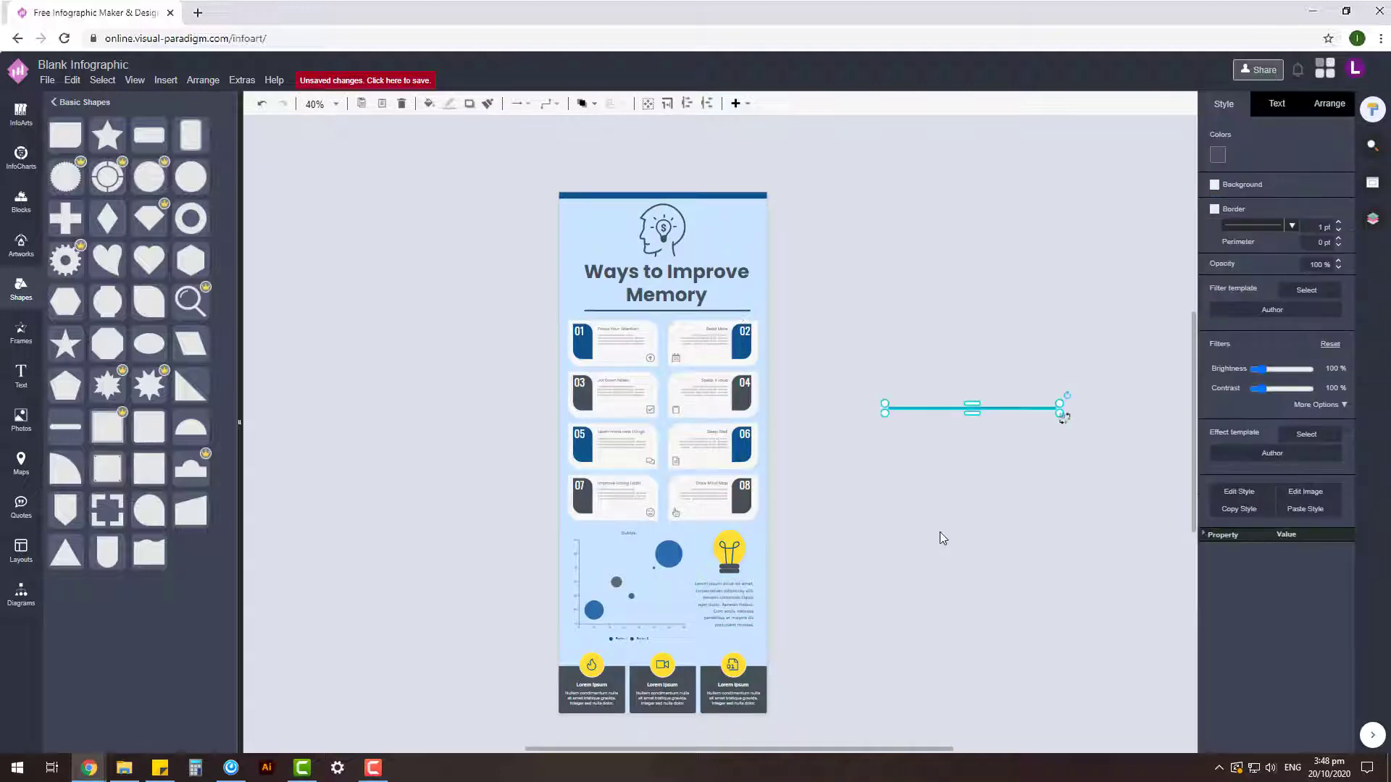
{"action": "scroll", "coordinate": [881, 323], "scroll_direction": "up", "scroll_amount": 3, "text": "ctrl"}
{"action": "left_click", "coordinate": [921, 267]}
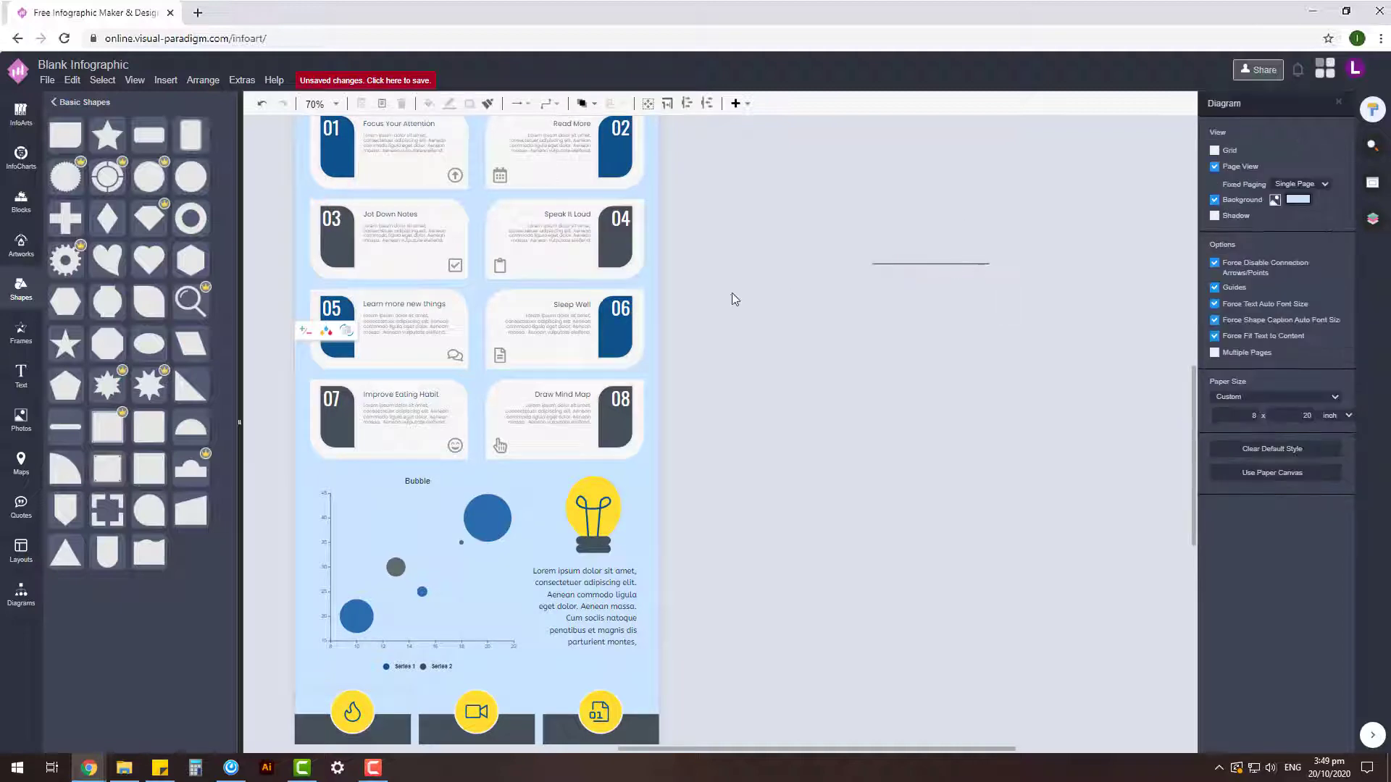
{"action": "scroll", "coordinate": [734, 297], "scroll_direction": "up", "scroll_amount": 3}
{"action": "left_click", "coordinate": [593, 294]}
{"action": "left_click", "coordinate": [1329, 104]}
{"action": "left_click", "coordinate": [1022, 463]}
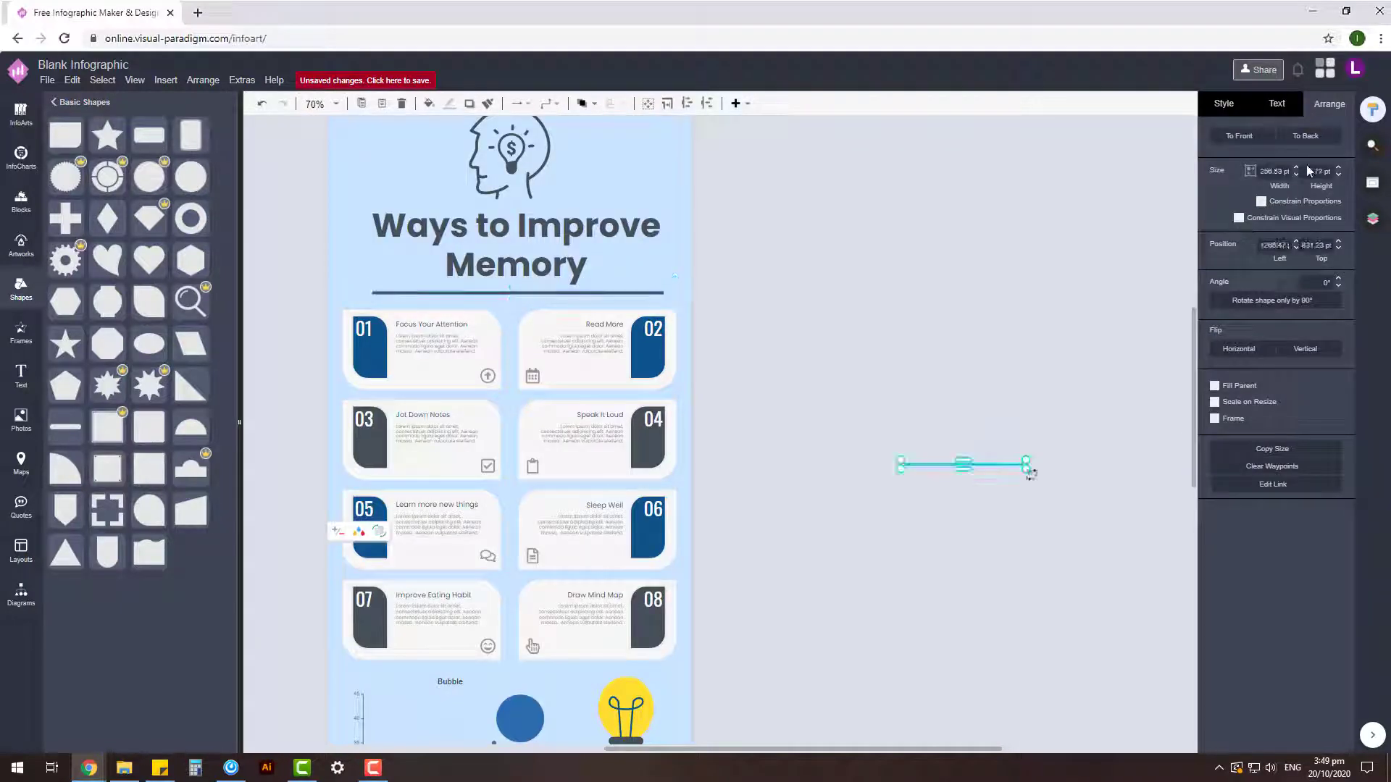
{"action": "left_click", "coordinate": [861, 339]}
Move the short line under the lightbulb, just above the paragraph beside the bubble chart
{"action": "scroll", "coordinate": [861, 339], "scroll_direction": "down", "scroll_amount": 3}
{"action": "left_click_drag", "start_coordinate": [1003, 200], "coordinate": [1003, 504]}
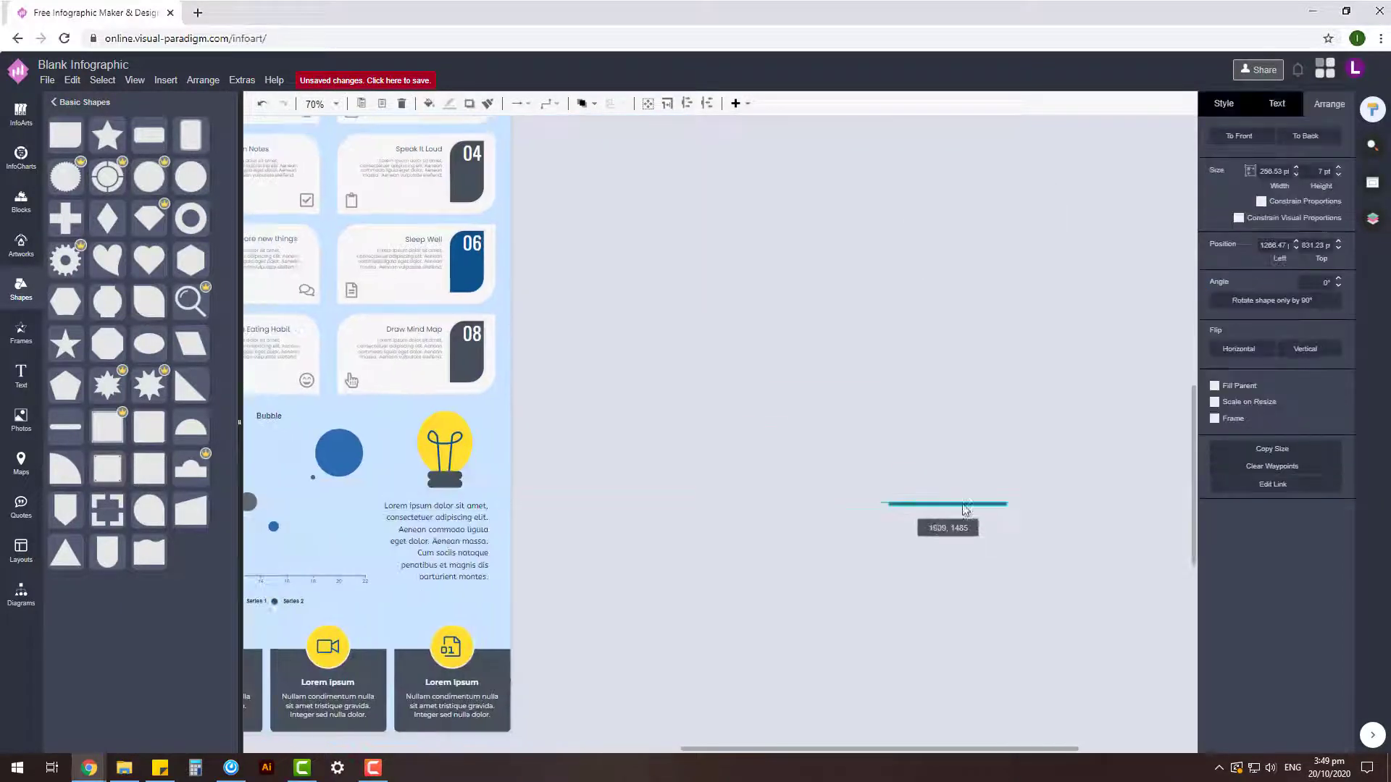
{"action": "left_click", "coordinate": [1168, 488]}
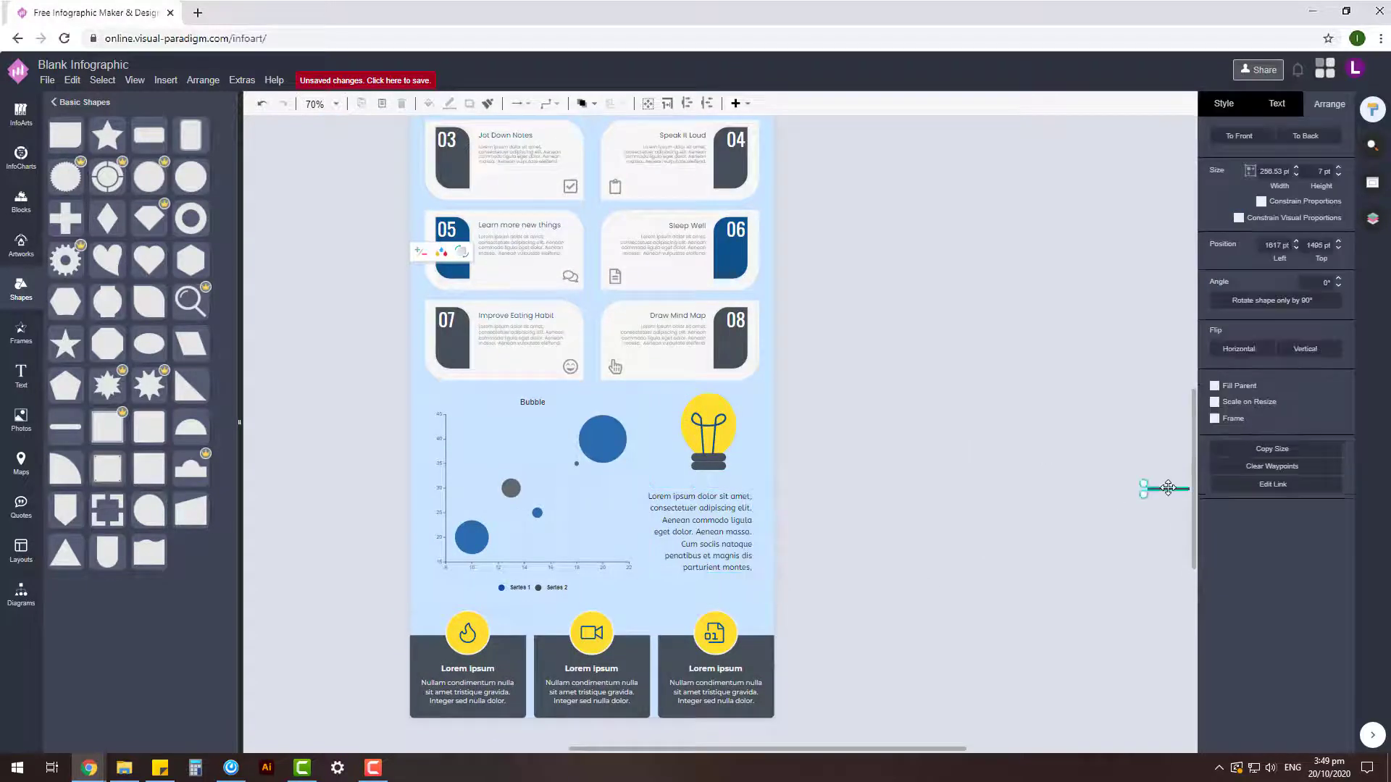
{"action": "scroll", "coordinate": [757, 482], "scroll_direction": "up", "scroll_amount": 4}
{"action": "scroll", "coordinate": [518, 363], "scroll_direction": "down", "scroll_amount": 3}
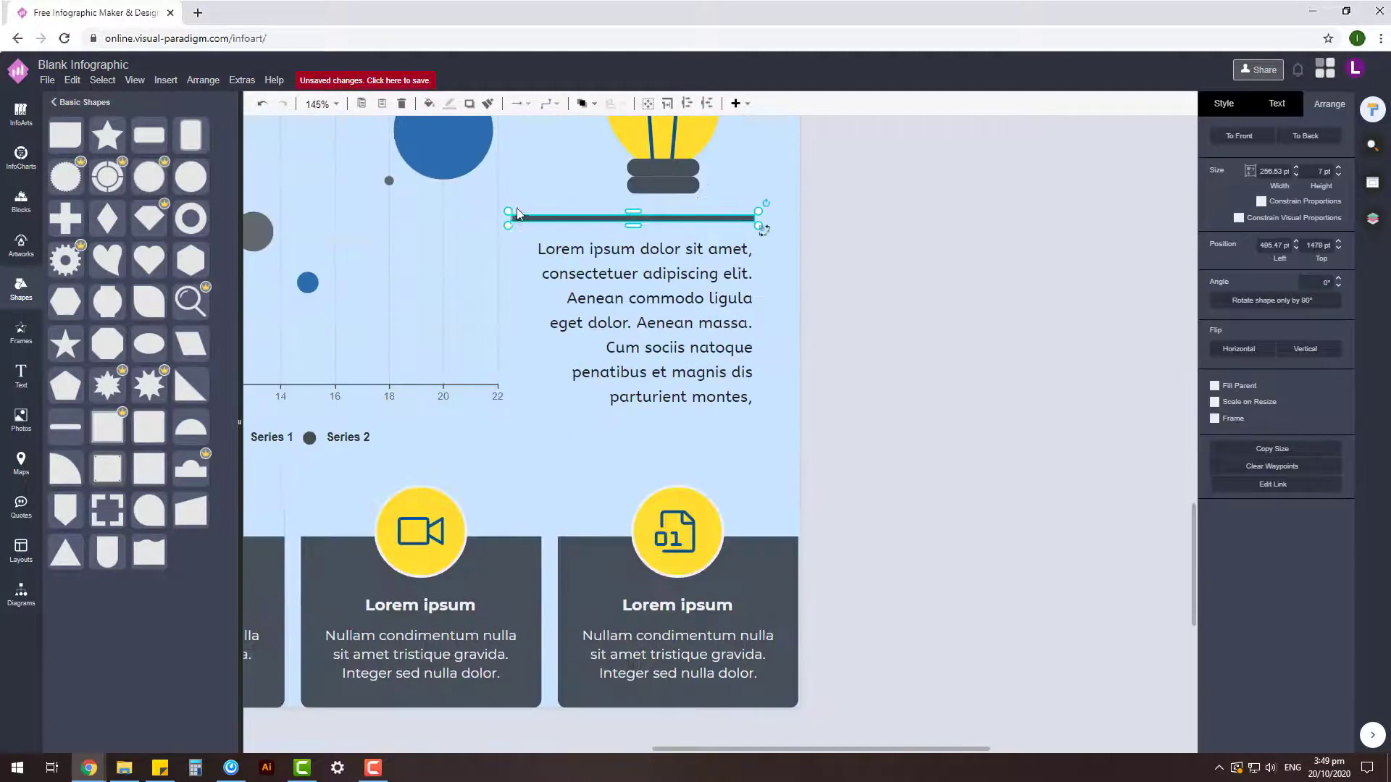
{"action": "left_click", "coordinate": [917, 204]}
{"action": "key", "text": "ctrl+z"}
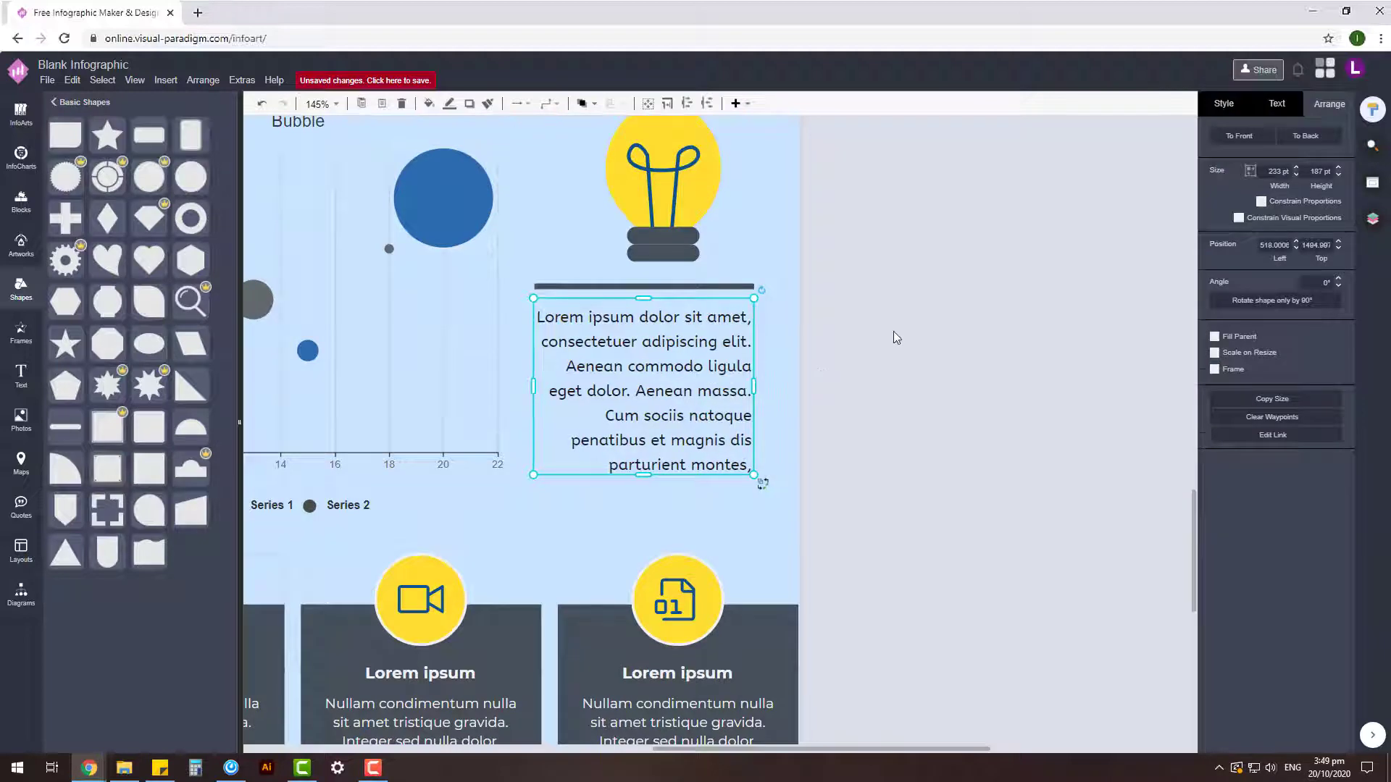
{"action": "scroll", "coordinate": [893, 332], "scroll_direction": "down", "scroll_amount": 2}
{"action": "left_click", "coordinate": [736, 310]}
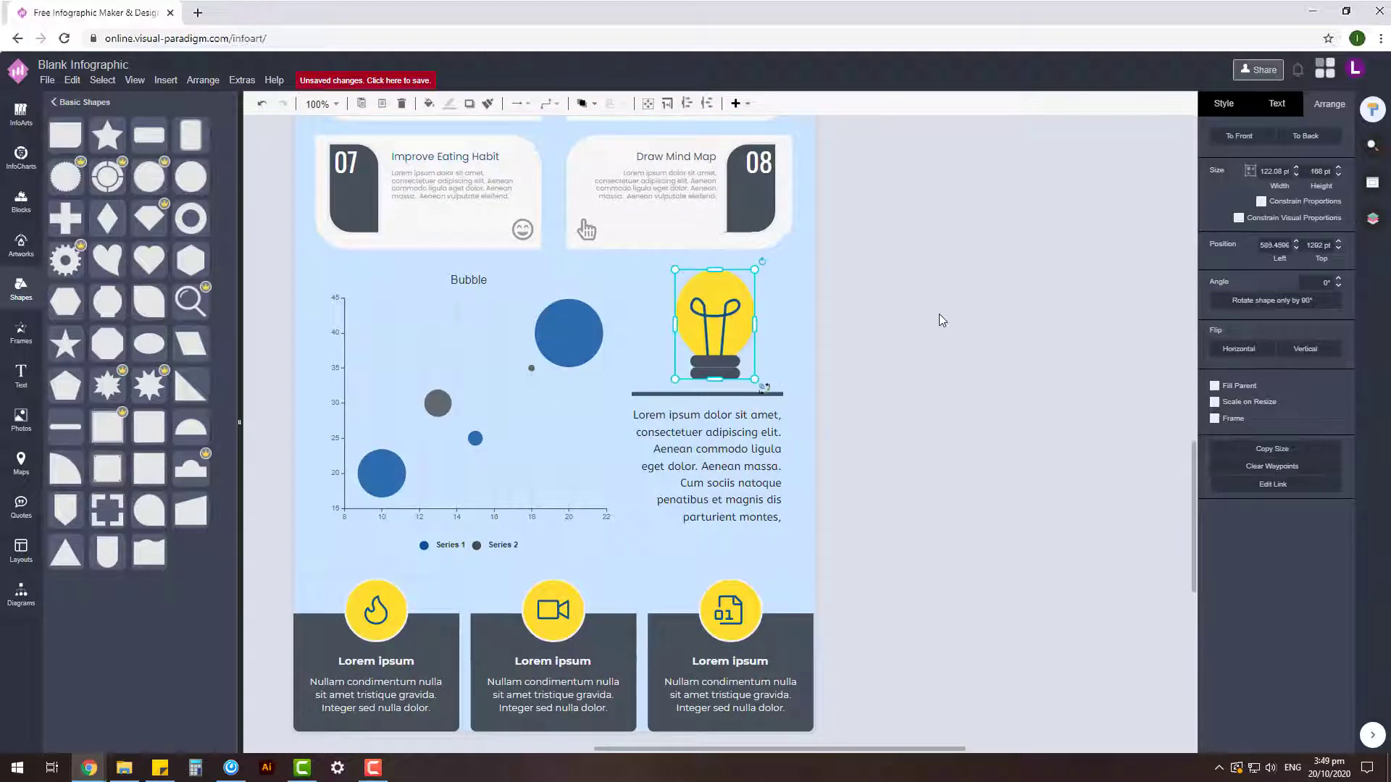
{"action": "left_click", "coordinate": [941, 320]}
{"action": "scroll", "coordinate": [873, 394], "scroll_direction": "down", "scroll_amount": 5}
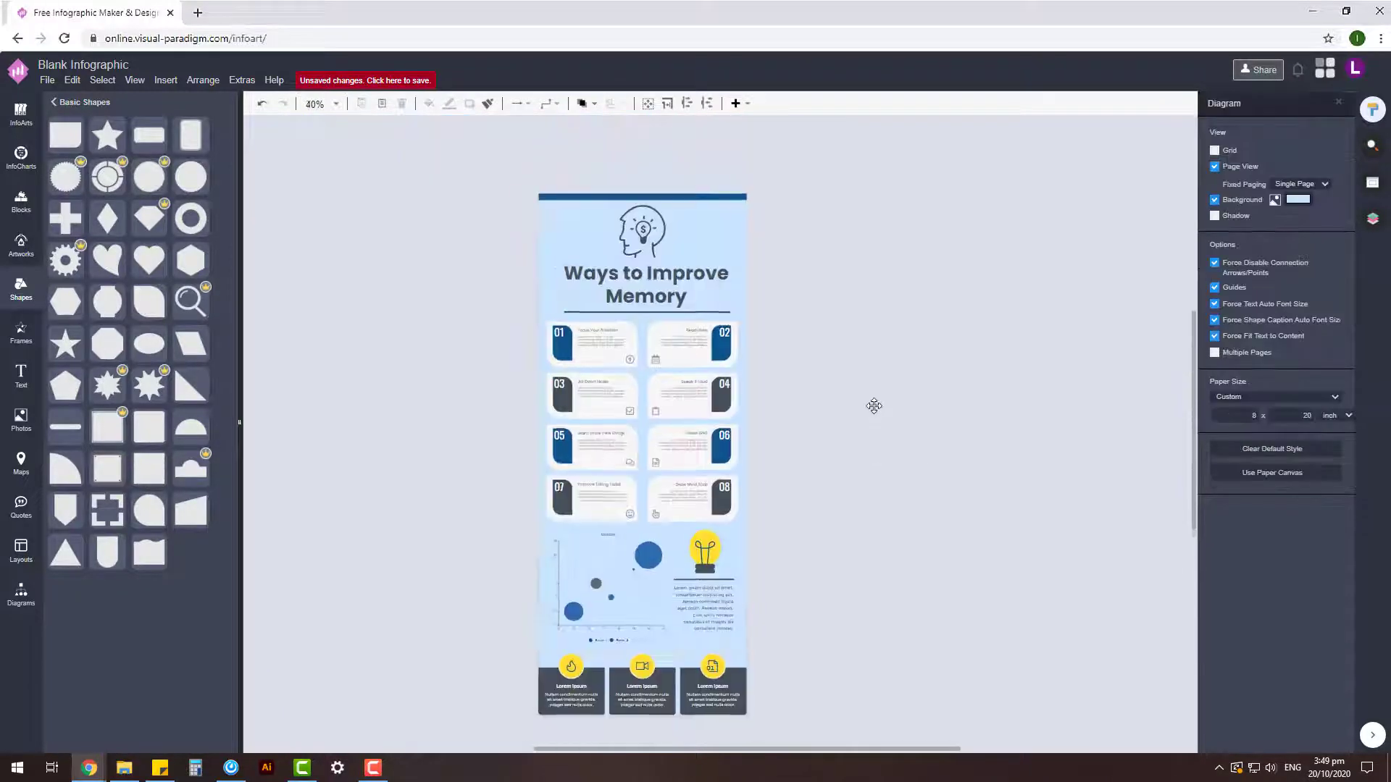
Look at the head icon's colour choices, then cancel without changing them
{"action": "left_click", "coordinate": [652, 239]}
{"action": "left_click", "coordinate": [1220, 112]}
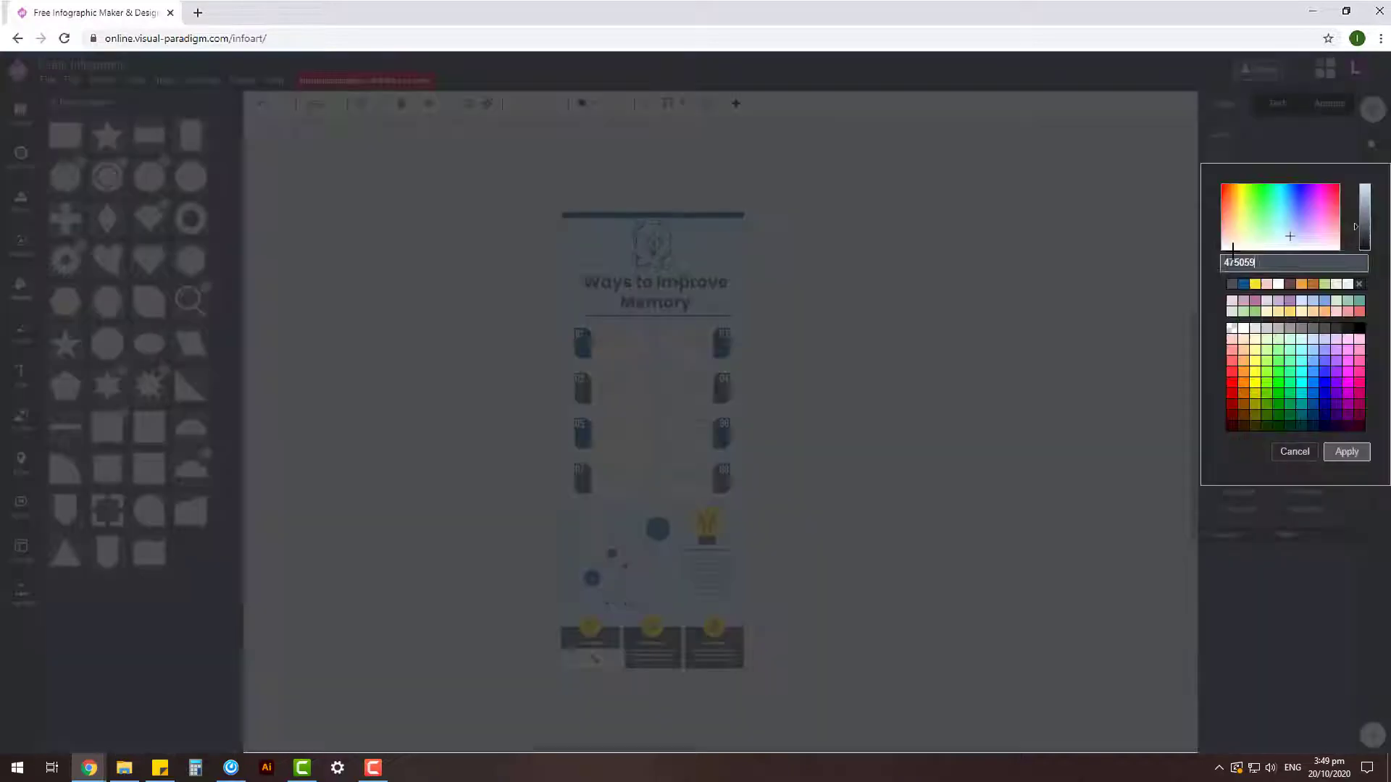
{"action": "left_click", "coordinate": [852, 281]}
Turn the word 'Memory' in the title dark blue (0E538C)
{"action": "double_click", "coordinate": [713, 322]}
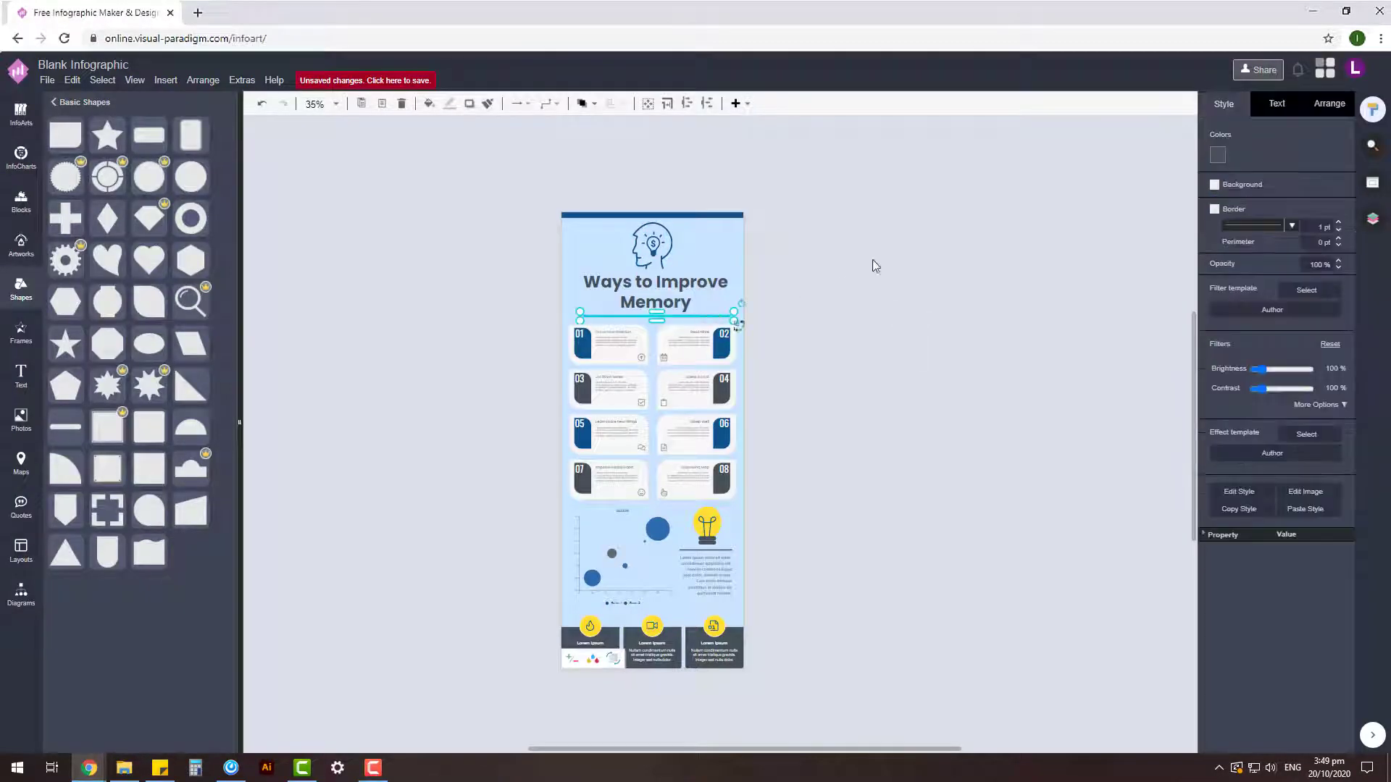
{"action": "left_click", "coordinate": [1334, 258]}
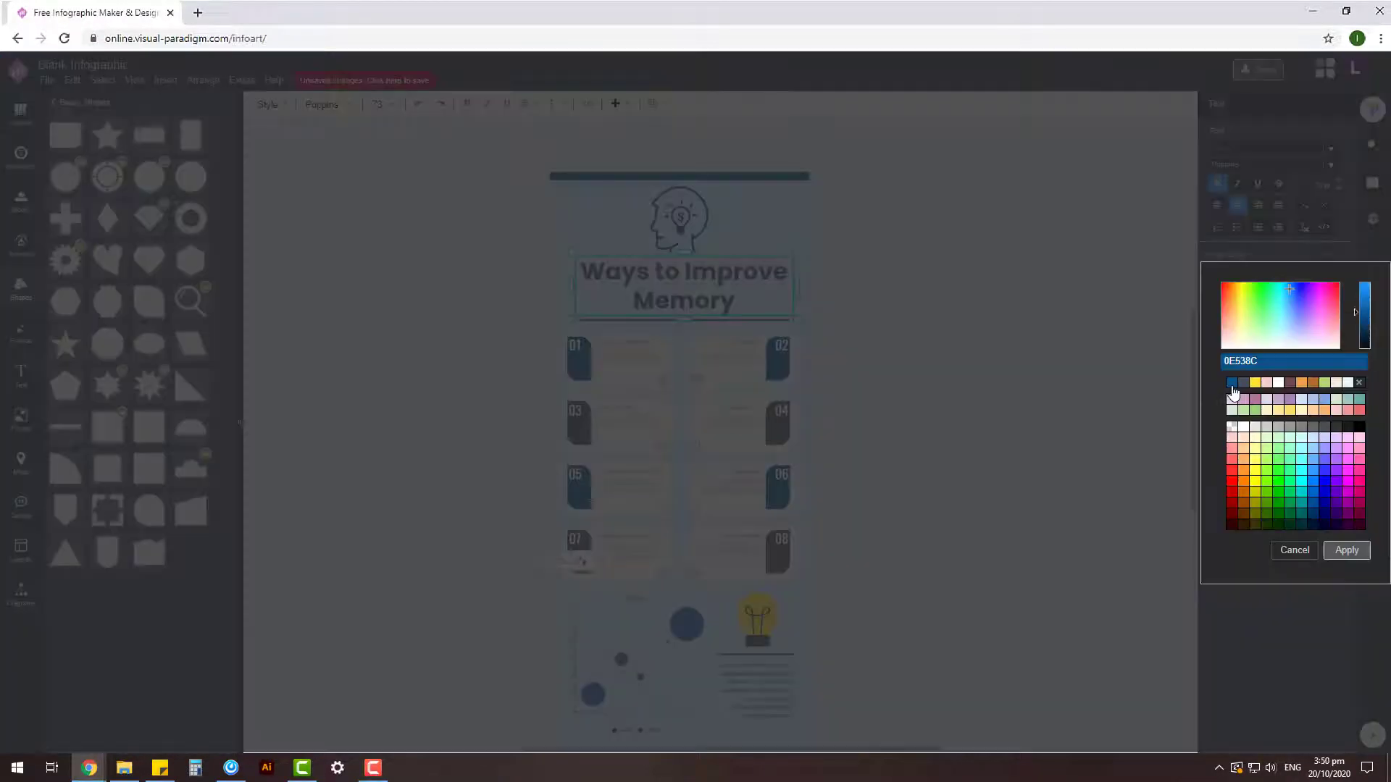
{"action": "left_click", "coordinate": [1345, 549]}
{"action": "left_click", "coordinate": [932, 336]}
{"action": "scroll", "coordinate": [891, 290], "scroll_direction": "down", "scroll_amount": 1}
{"action": "left_click", "coordinate": [752, 272]}
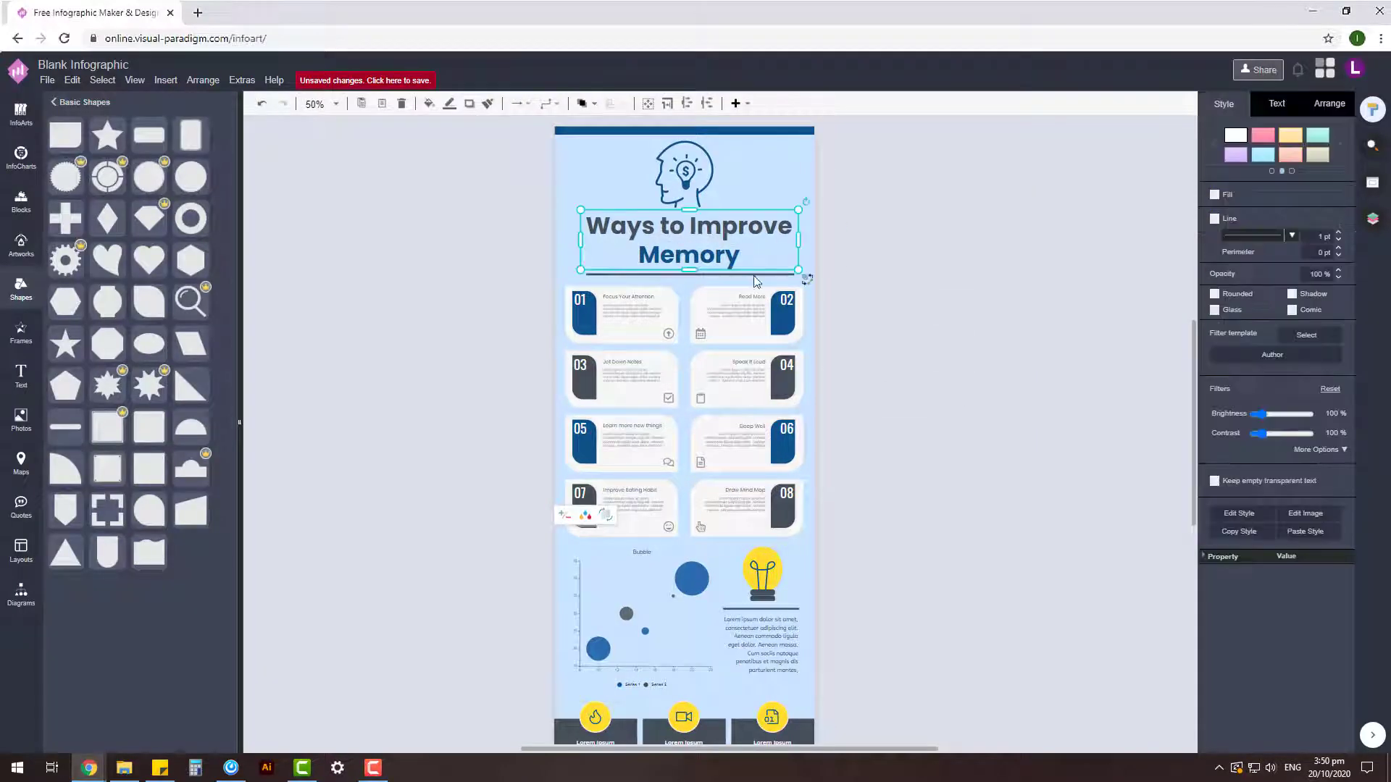
{"action": "left_click", "coordinate": [984, 229]}
{"action": "scroll", "coordinate": [956, 319], "scroll_direction": "down", "scroll_amount": 2}
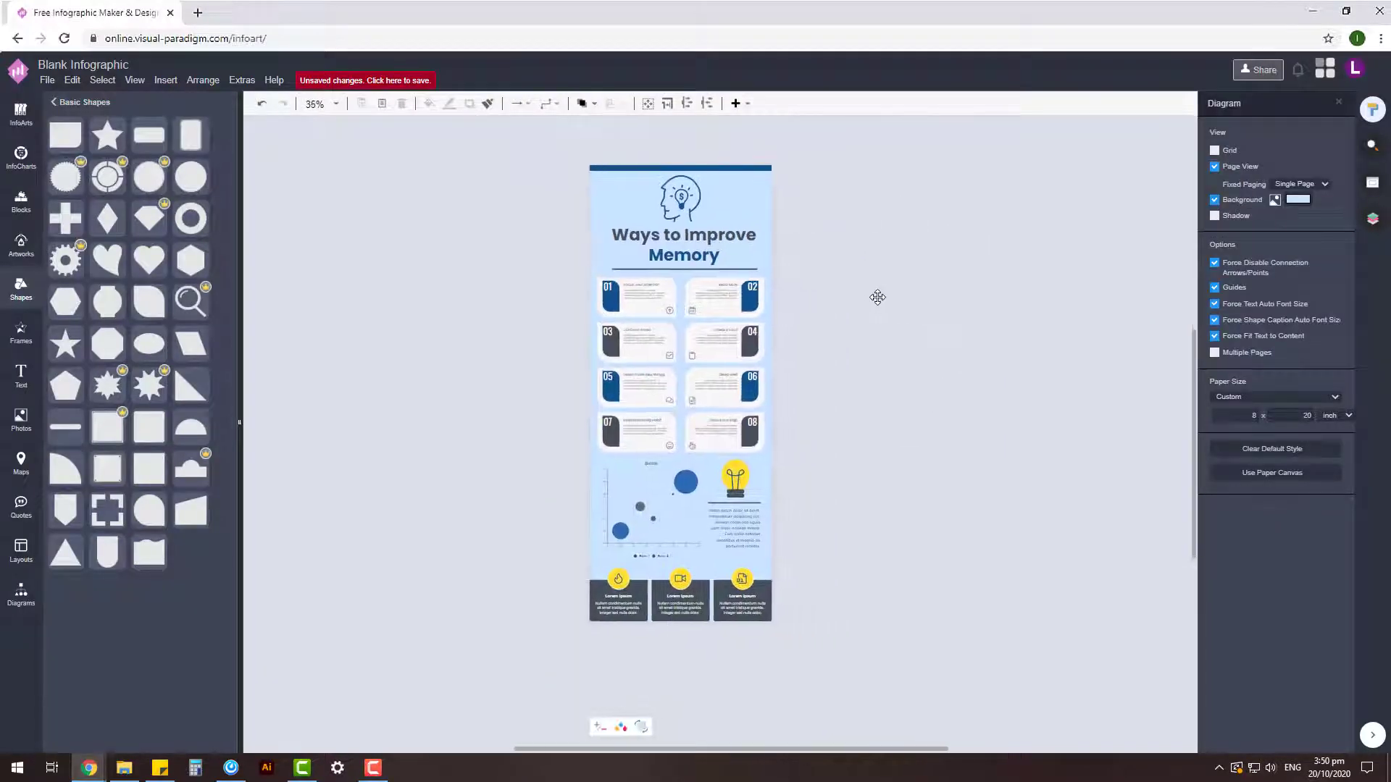
Check the colour choices of the paragraph under the lightbulb, leaving it unchanged
{"action": "scroll", "coordinate": [876, 297], "scroll_direction": "up", "scroll_amount": 2}
{"action": "left_click", "coordinate": [771, 502]}
{"action": "left_click", "coordinate": [1334, 259]}
{"action": "left_click", "coordinate": [1231, 289]}
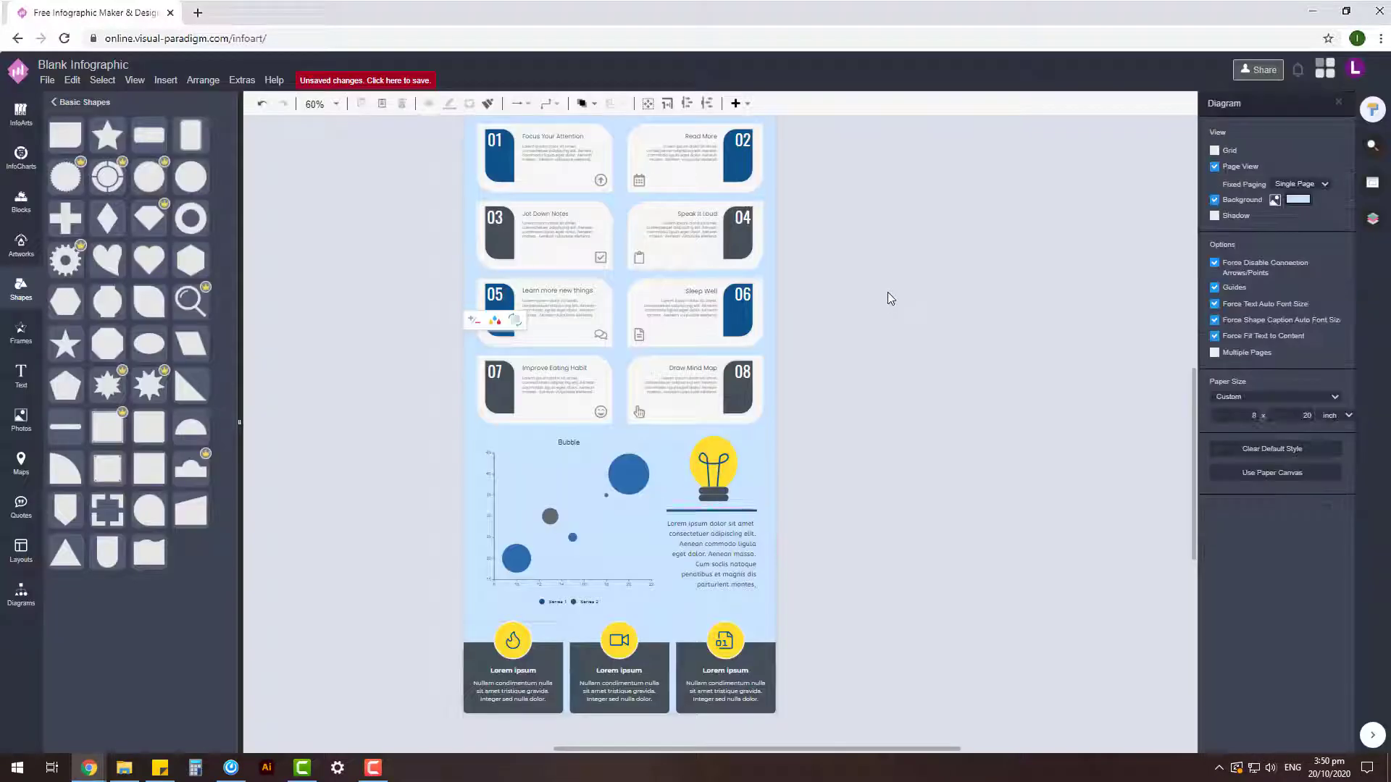
{"action": "scroll", "coordinate": [891, 295], "scroll_direction": "down", "scroll_amount": 1}
Make the title underline dark blue to match 'Memory'
{"action": "left_click", "coordinate": [739, 293]}
{"action": "left_click", "coordinate": [1333, 259]}
{"action": "left_click", "coordinate": [1238, 290]}
{"action": "left_click", "coordinate": [916, 314]}
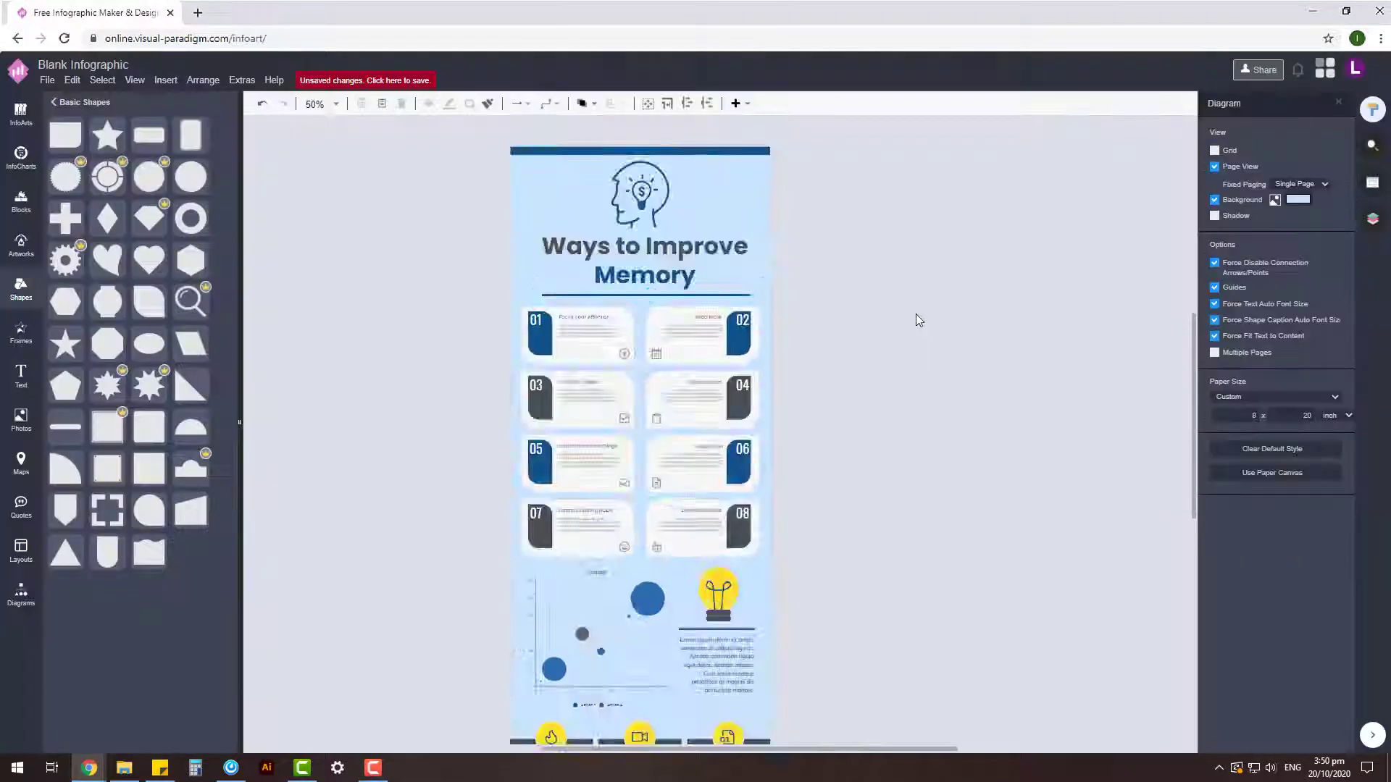
{"action": "scroll", "coordinate": [916, 348], "scroll_direction": "down", "scroll_amount": 1}
{"action": "scroll", "coordinate": [899, 275], "scroll_direction": "down", "scroll_amount": 1}
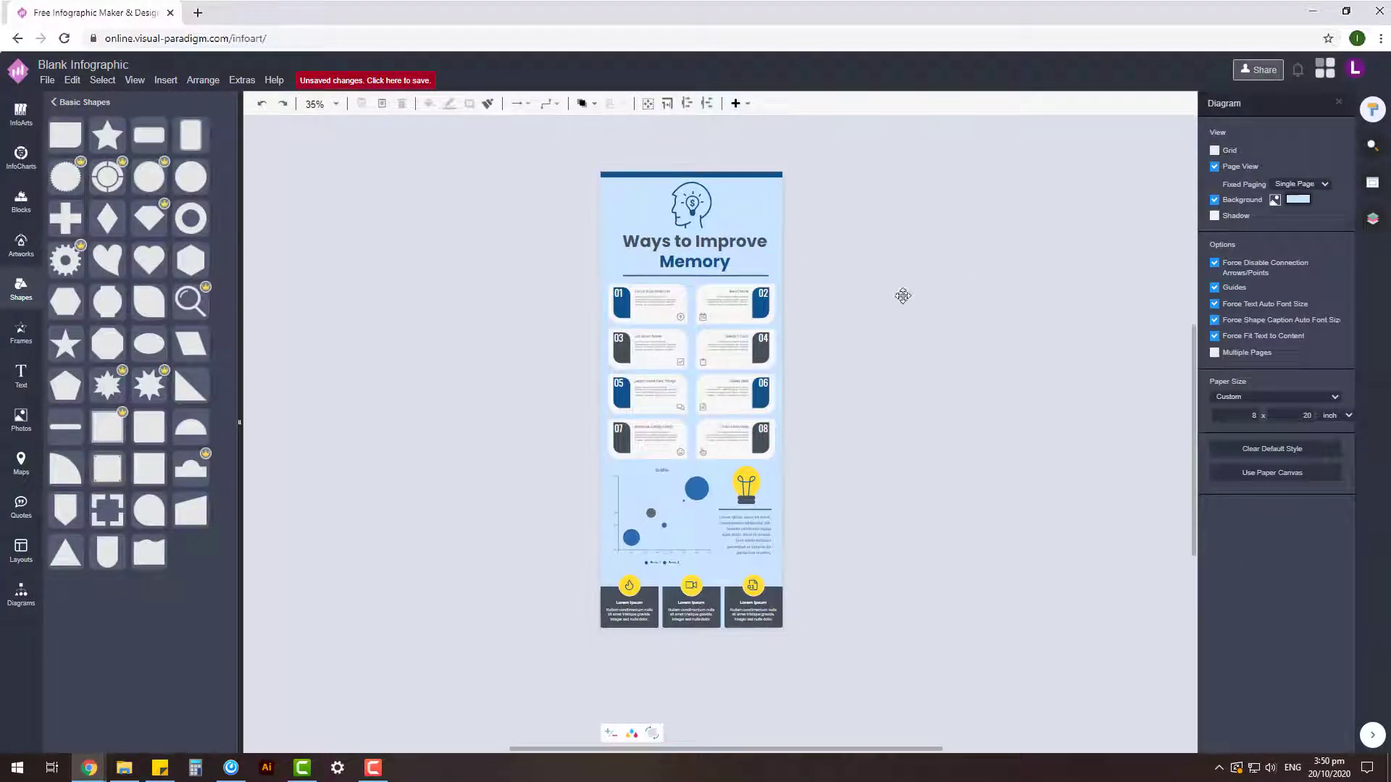
Review the paragraph, bubble chart, title and head icon to confirm the finished layout
{"action": "left_click", "coordinate": [752, 552]}
{"action": "scroll", "coordinate": [752, 552], "scroll_direction": "up", "scroll_amount": 1}
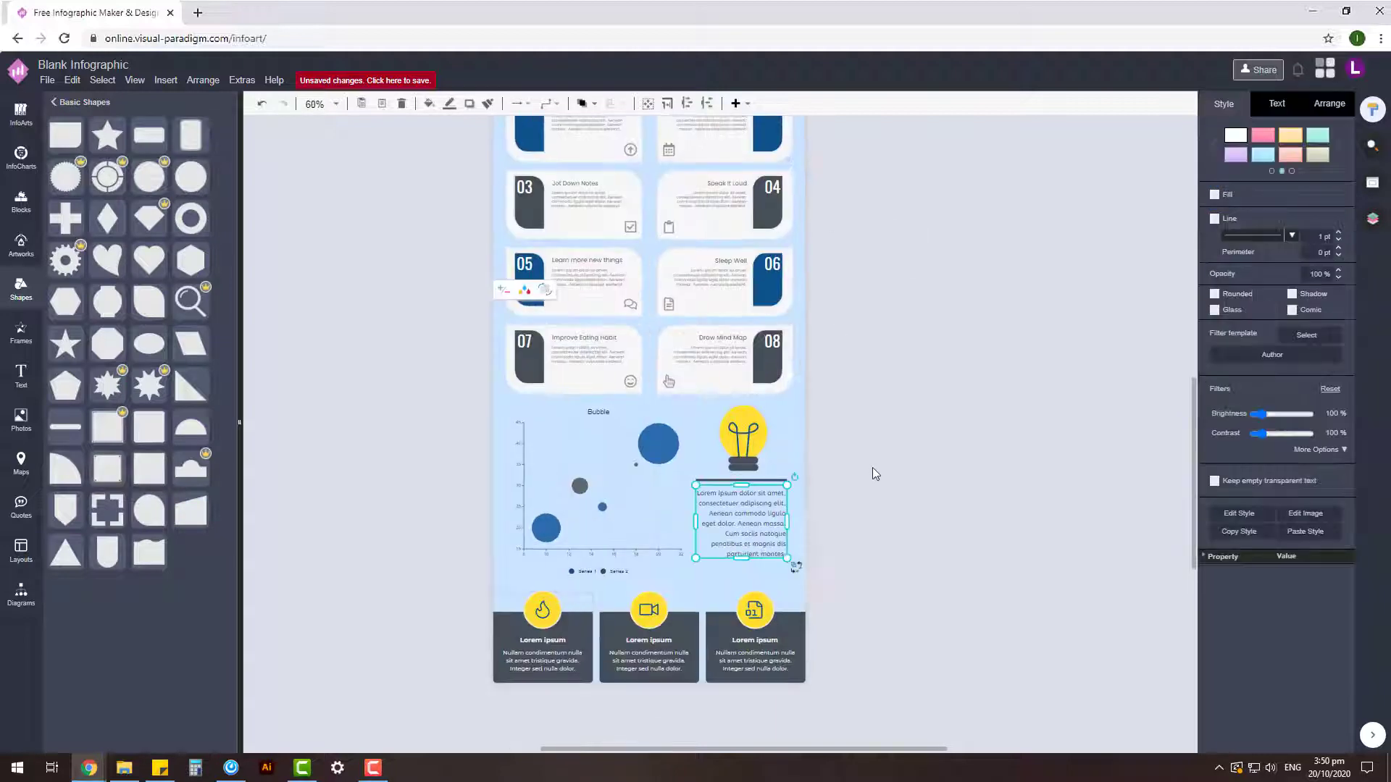
{"action": "left_click", "coordinate": [872, 472]}
{"action": "scroll", "coordinate": [946, 576], "scroll_direction": "down", "scroll_amount": 1}
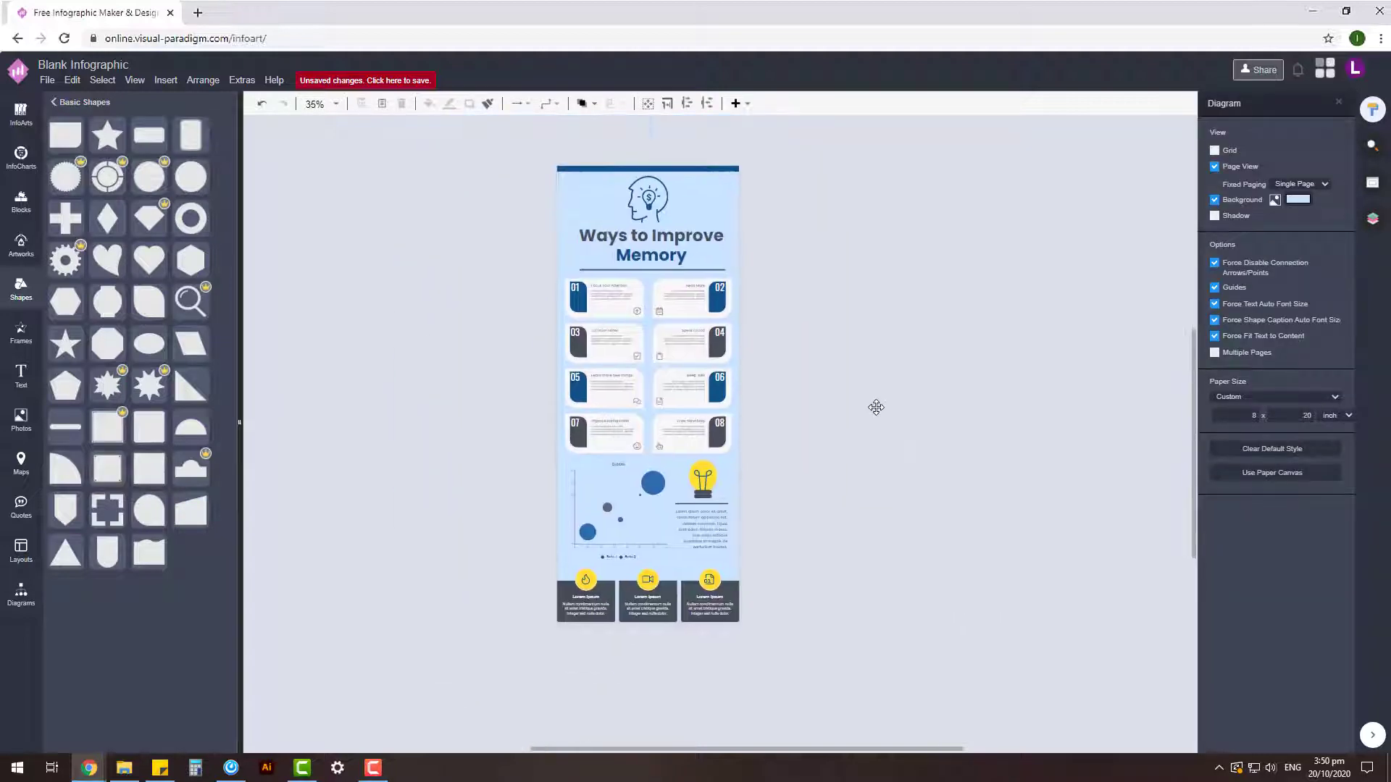
{"action": "left_click", "coordinate": [733, 274]}
{"action": "scroll", "coordinate": [733, 273], "scroll_direction": "up", "scroll_amount": 1}
{"action": "left_click", "coordinate": [824, 320]}
{"action": "scroll", "coordinate": [824, 321], "scroll_direction": "down", "scroll_amount": 1}
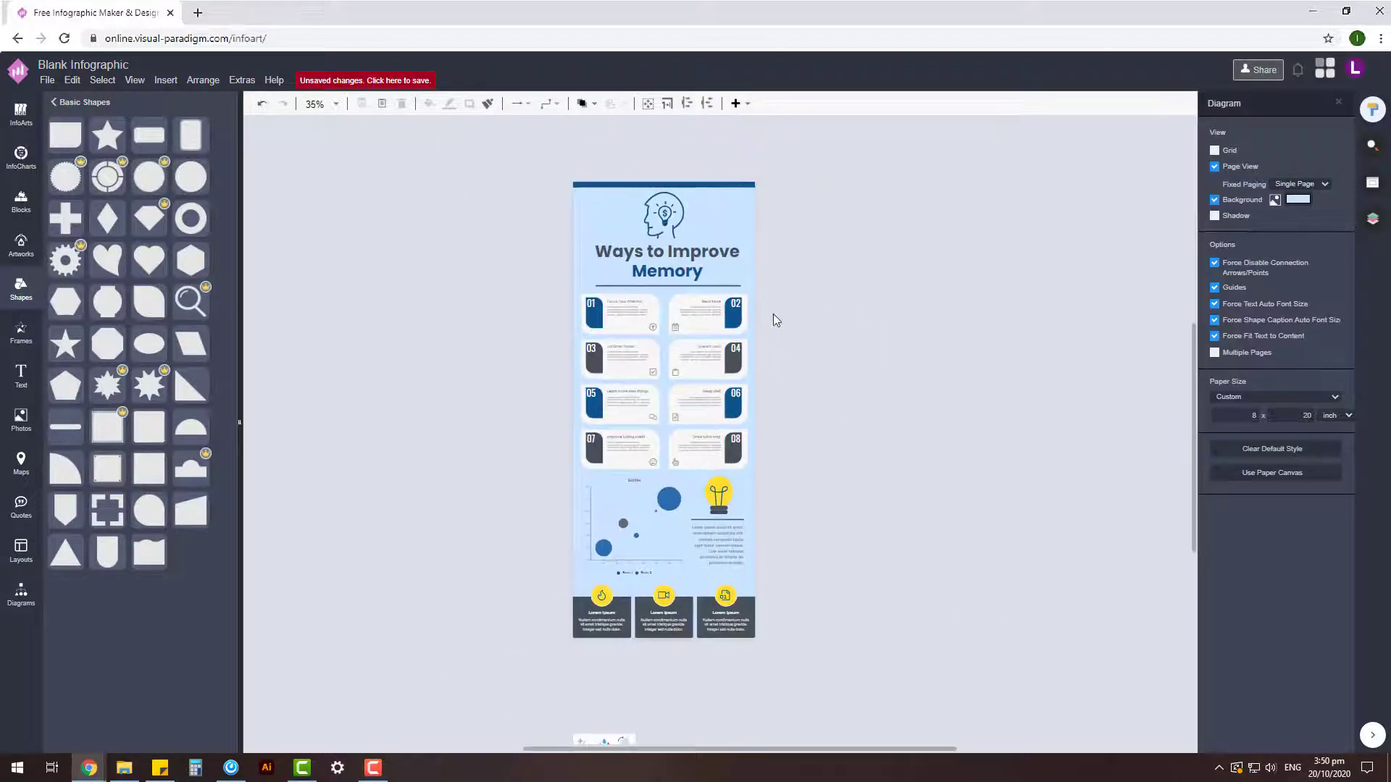
{"action": "left_click", "coordinate": [663, 216]}
{"action": "left_click", "coordinate": [831, 251]}
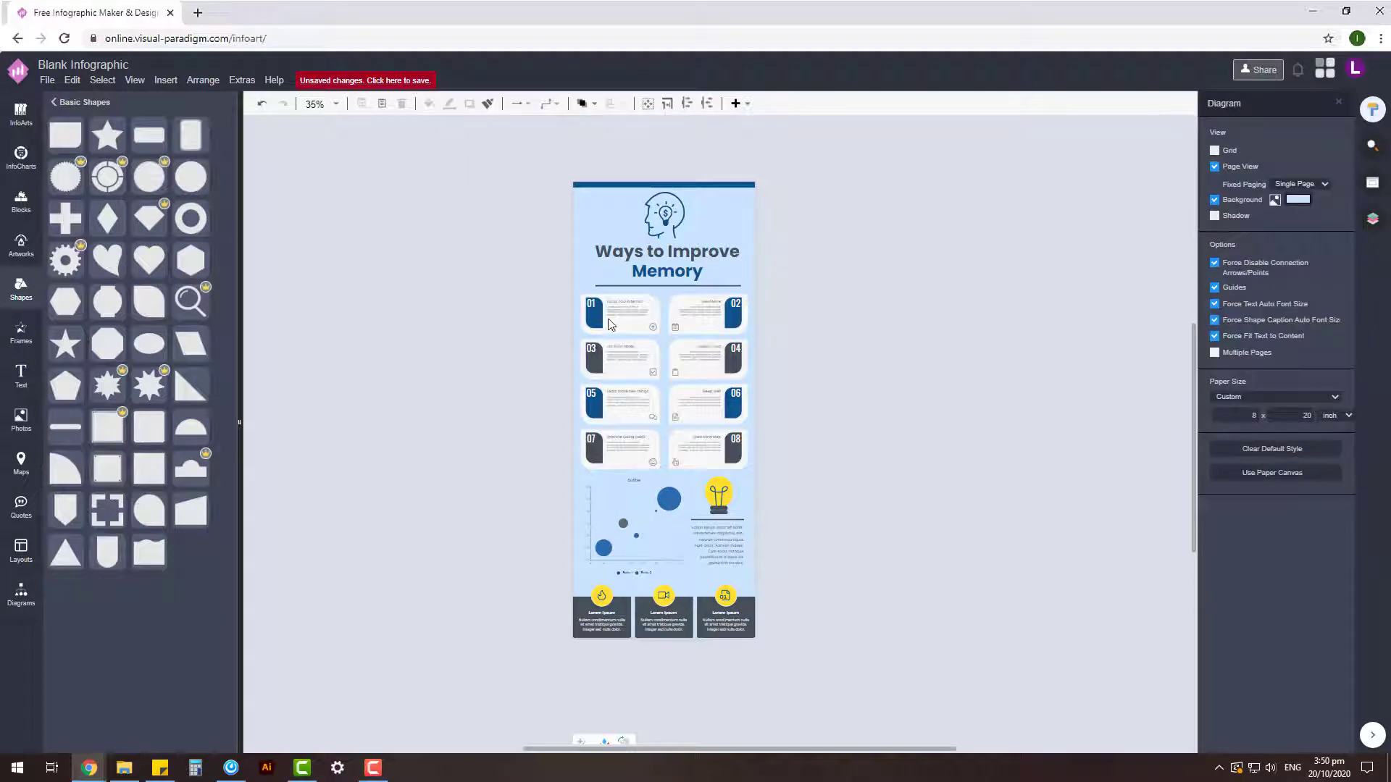
Save the infographic to InfoART storage as 'Ways To Improve Memory Infographic'
{"action": "left_click", "coordinate": [413, 81]}
{"action": "type", "text": "W"}
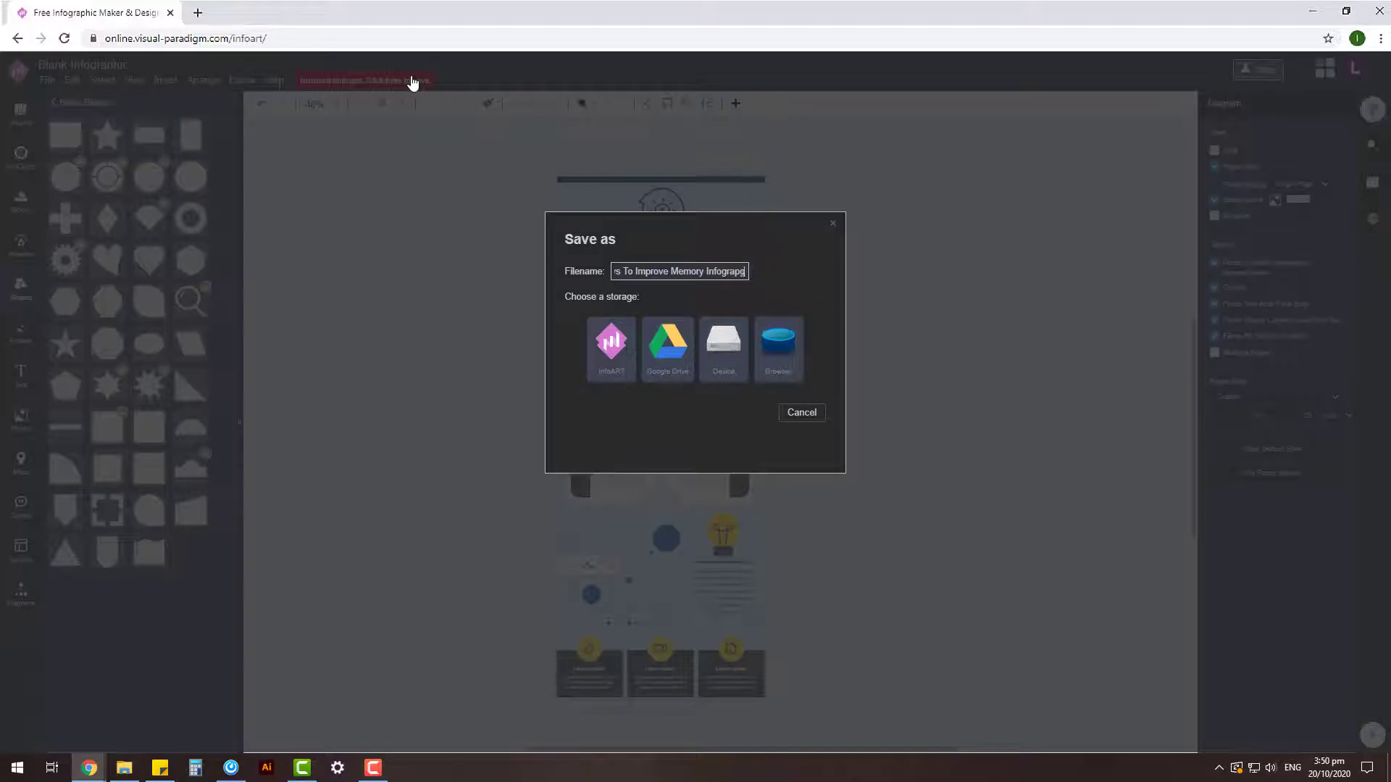
{"action": "key", "text": "ctrl+a"}
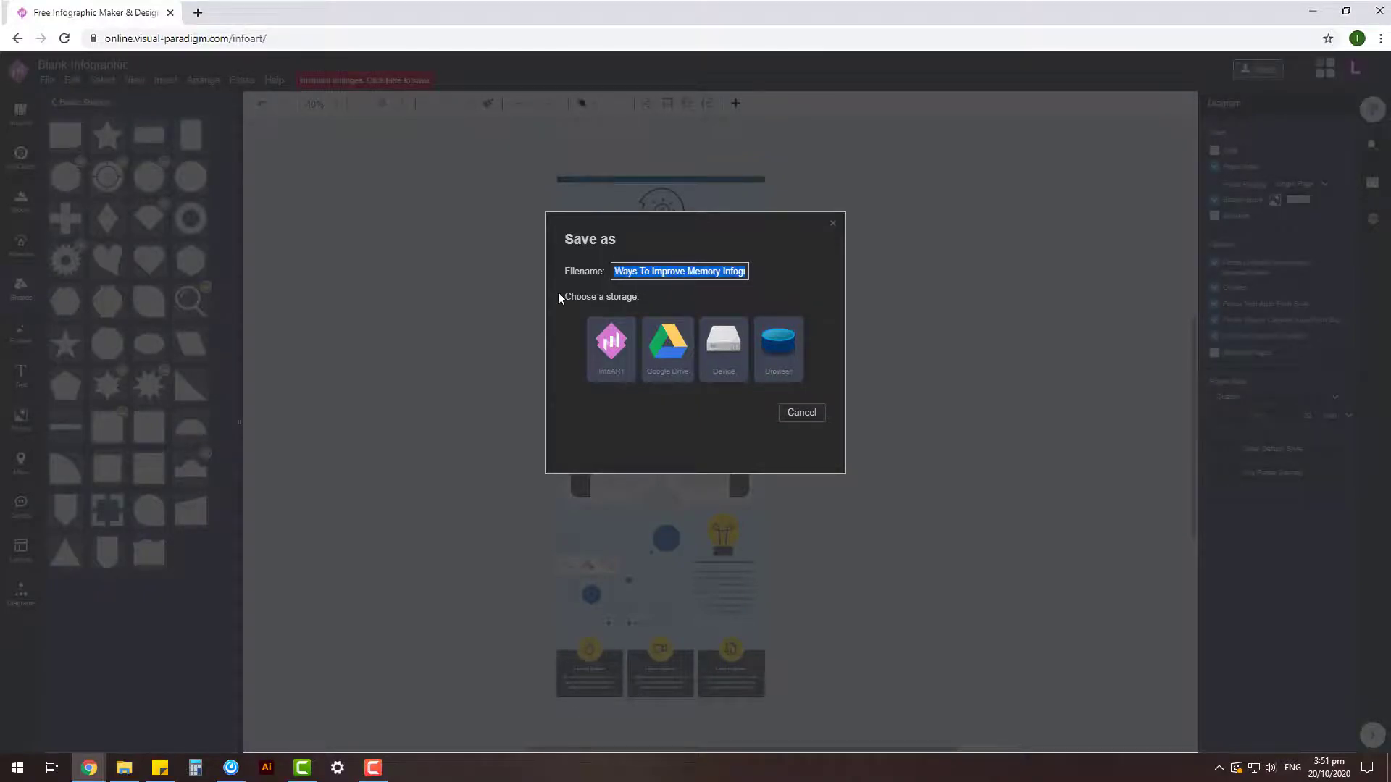
{"action": "left_click", "coordinate": [596, 353]}
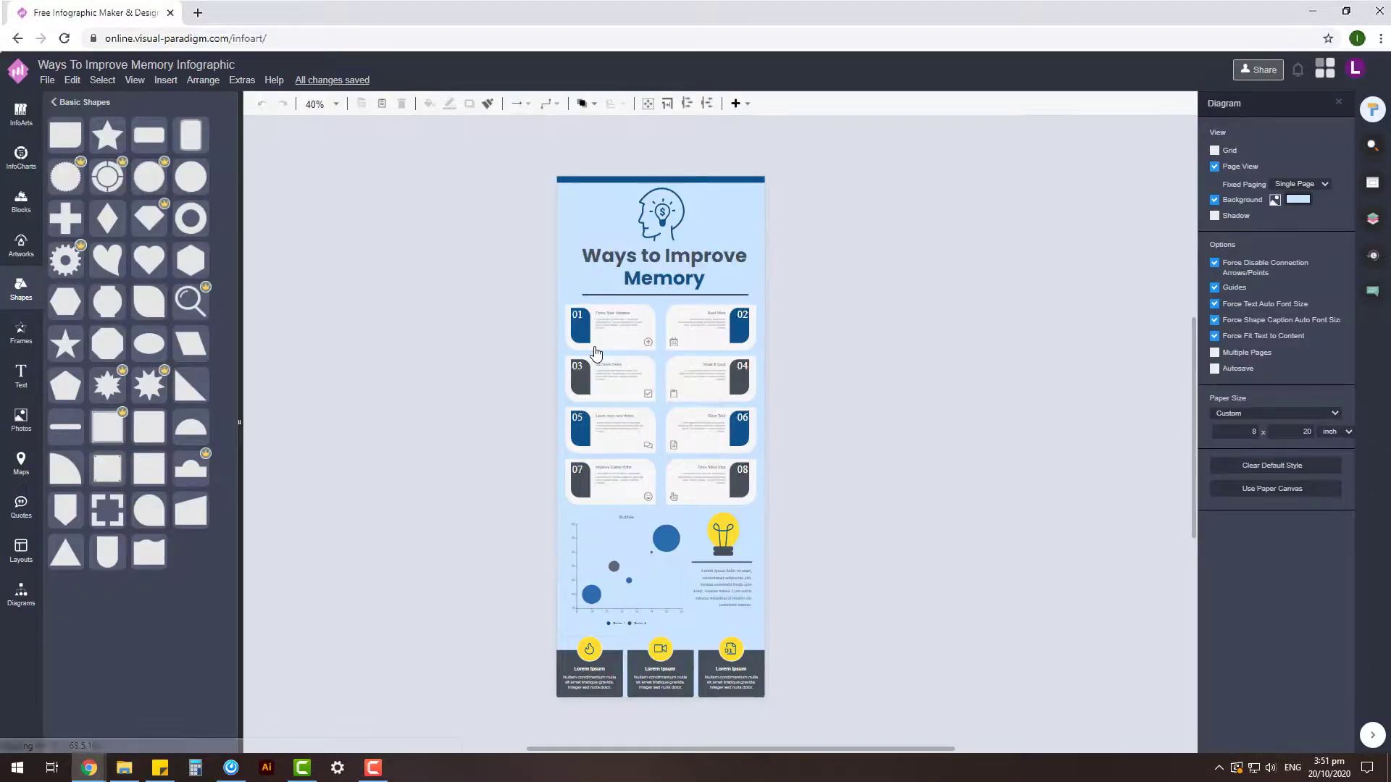